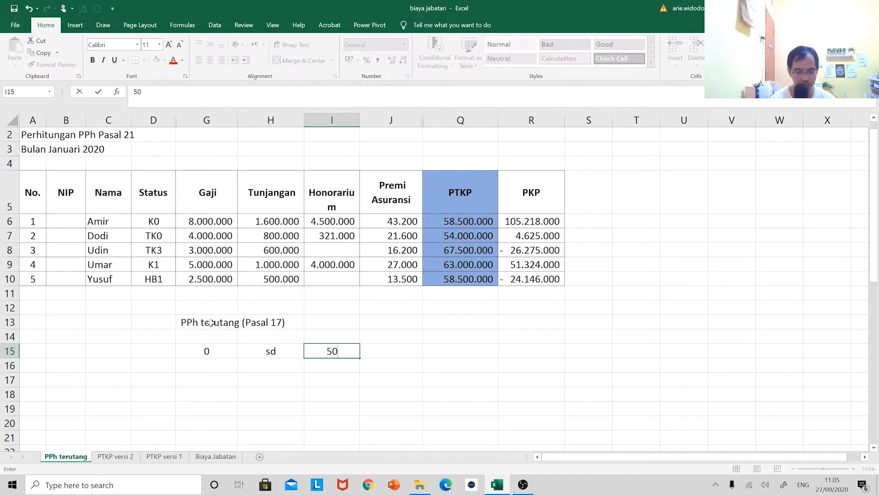
Enter 50000000 as the first bracket's upper limit in I15 and 50000001 as the second bracket's lower limit in G16
key("Return")
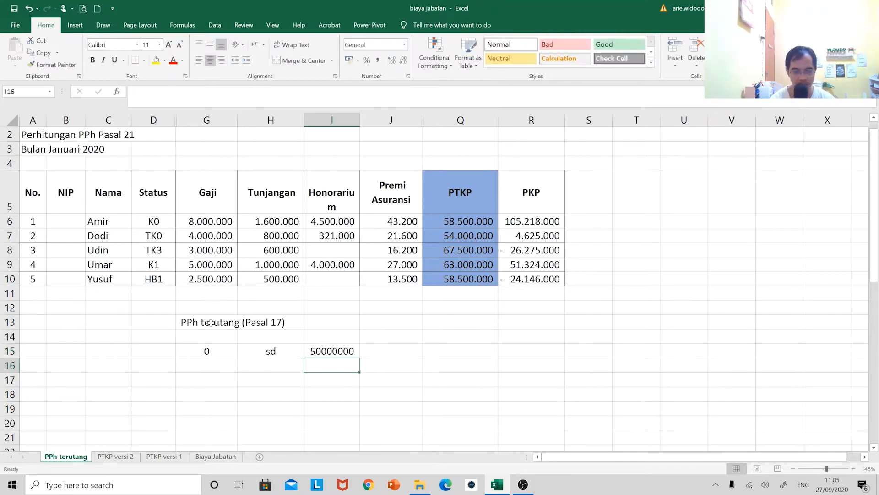
key("Left")
key("Left")
type("50")
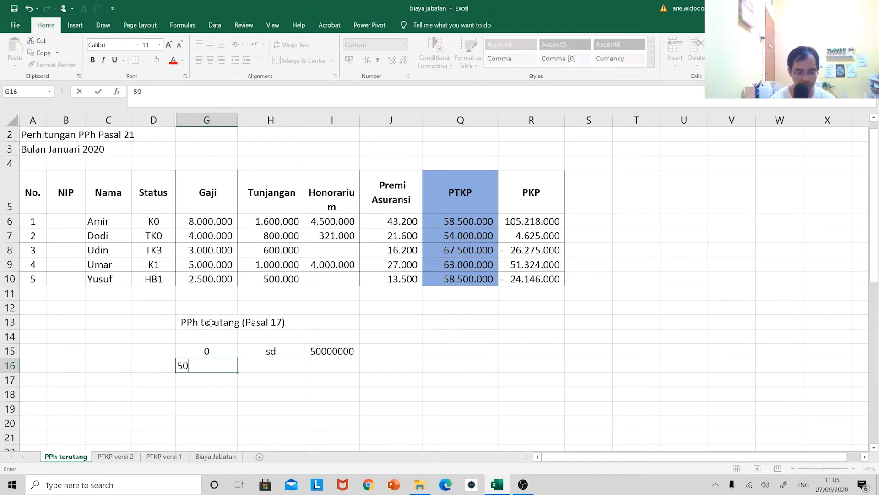
type("000001")
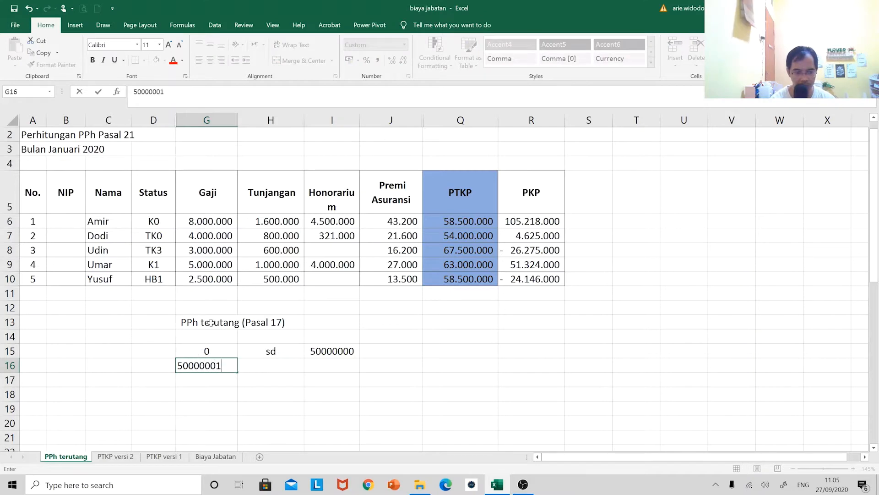
key("Return")
Copy the "sd" label from H15 into H16:H17
key("Up")
key("Right")
key("Right")
key("Left")
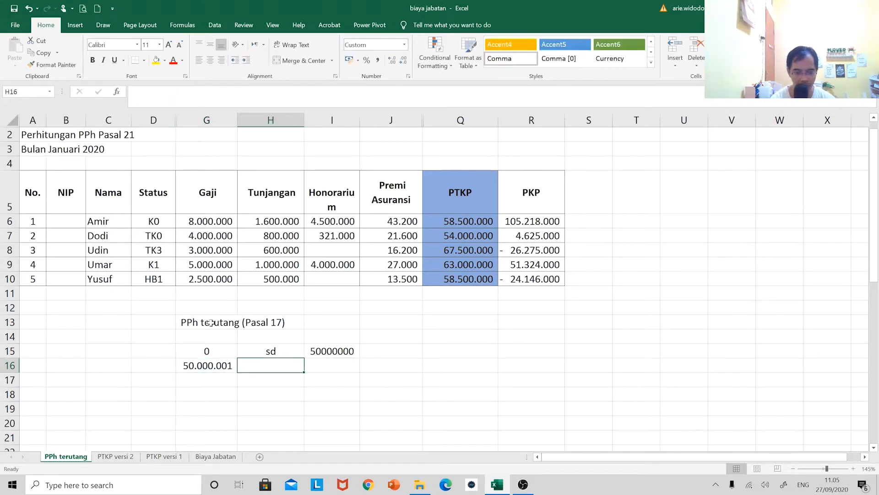
key("Up")
key("ctrl+c")
key("Down")
key("shift+Down")
key("ctrl+v")
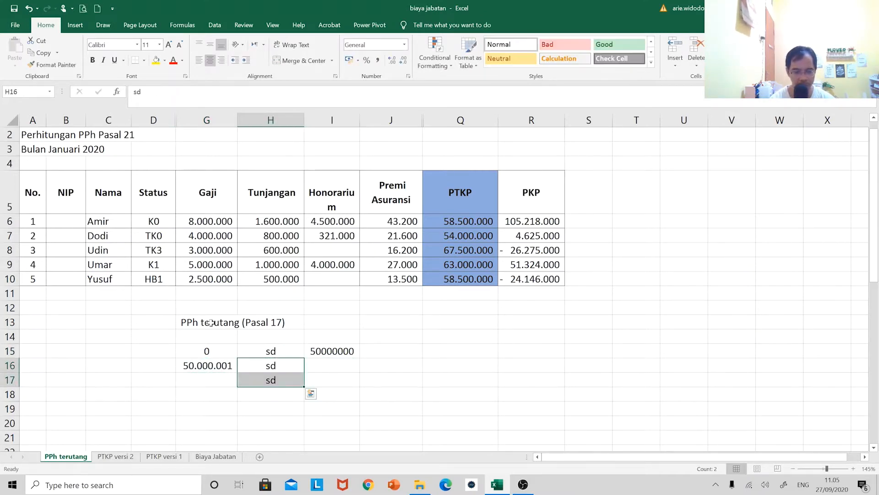
Enter 250000000 as the second bracket's upper limit in I16
key("Right")
type("25000000")
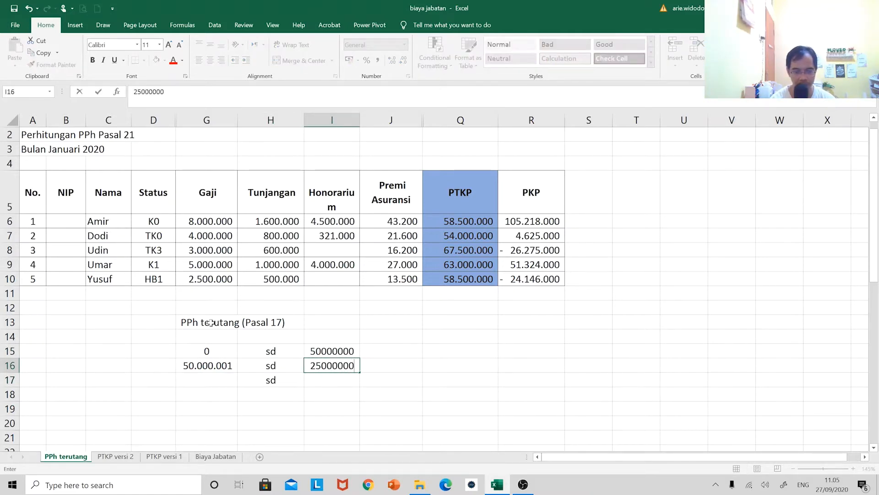
key("Return")
key("Up")
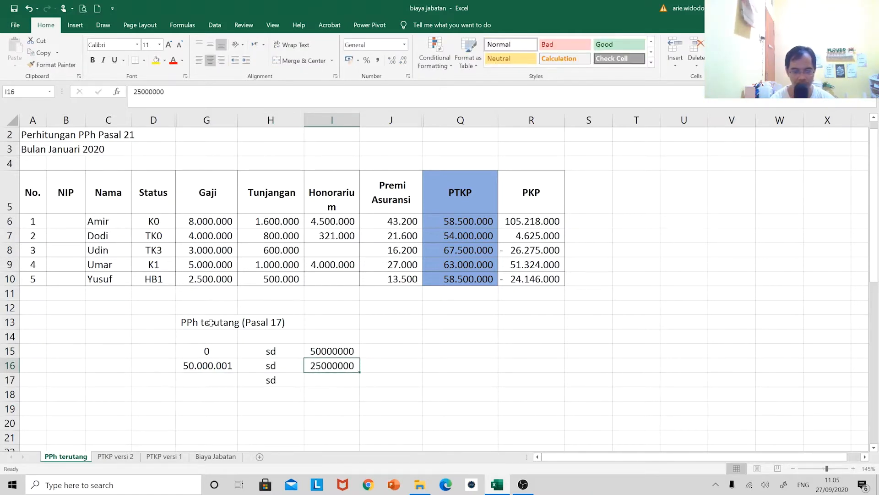
key("F2")
type("0")
key("Return")
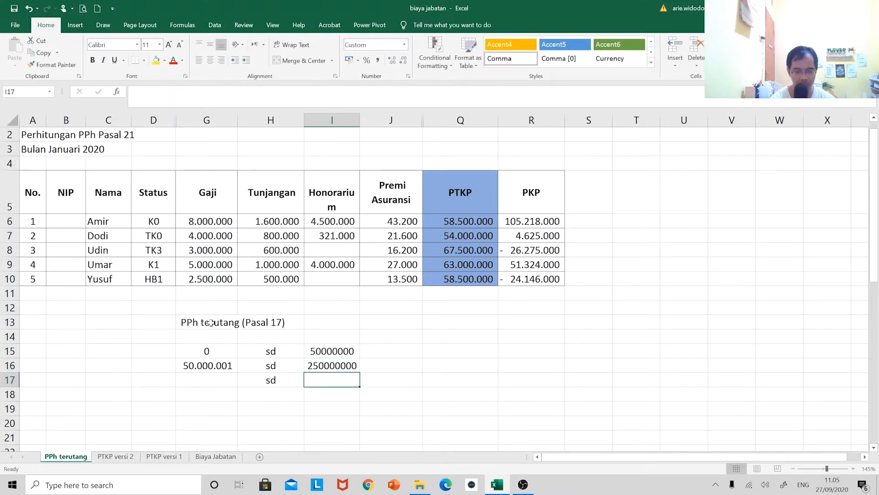
Format I15:I18 with thousands separators and no decimals, and widen column I to fit the numbers
key("Up")
key("Up")
key("shift+Down")
key("shift+Down")
key("shift+Down")
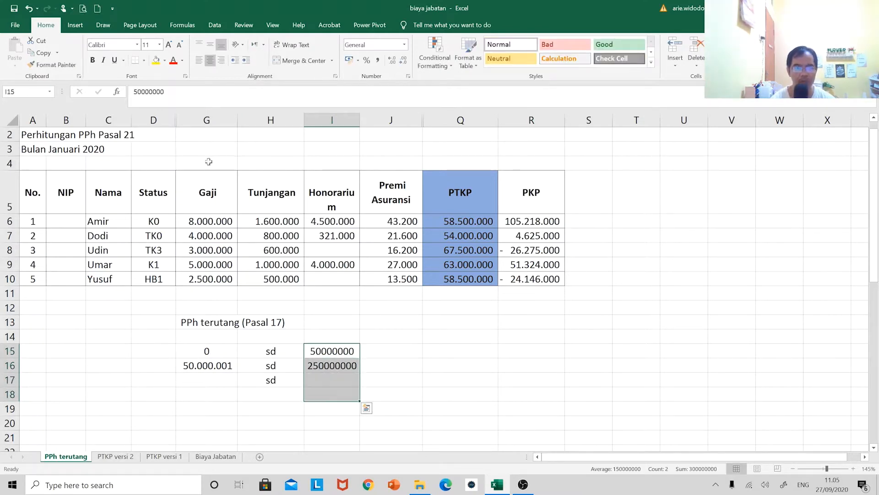
left_click(377, 60)
left_click(403, 60)
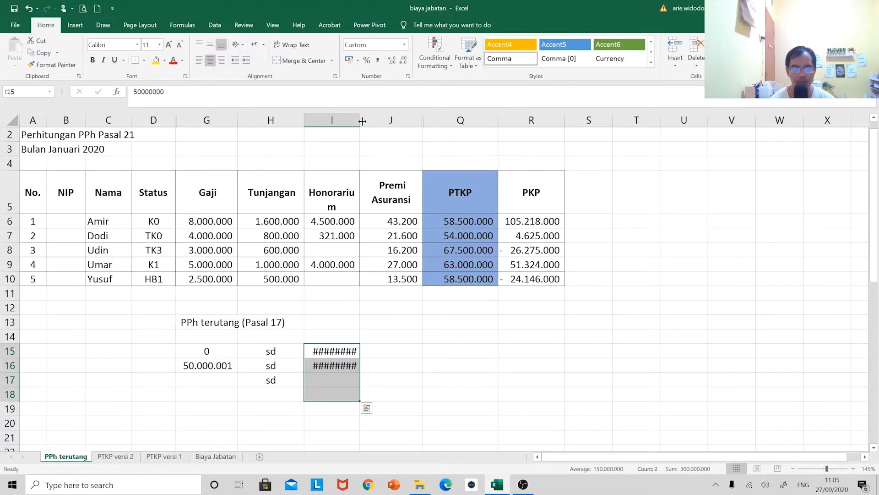
left_click_drag(362, 121, 379, 117)
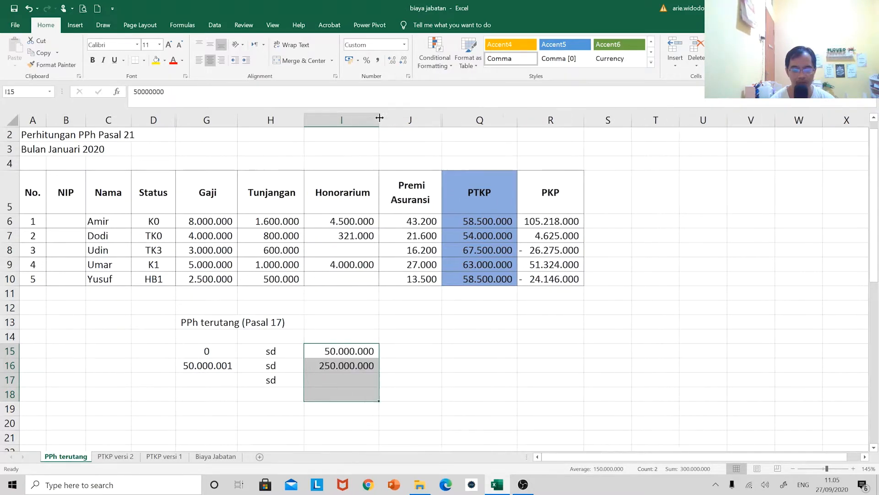
Calculate the third bracket's lower limit in G17 with the formula =I16+1
left_click(212, 381)
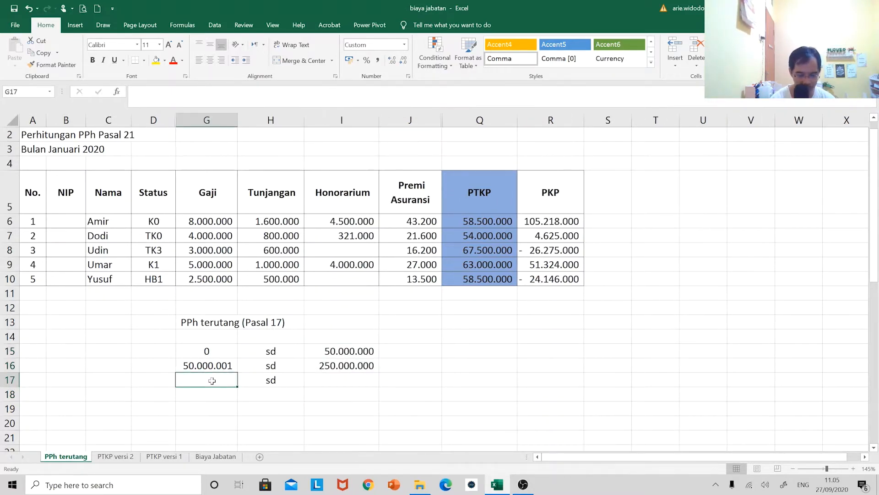
type("=")
key("Up")
key("Right")
key("Right")
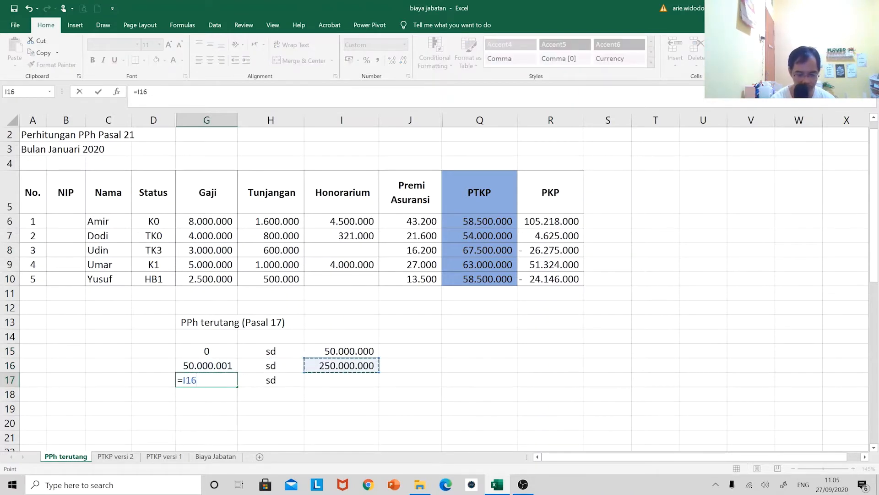
type("+1")
key("ctrl+Return")
Enter 500000000 as the third bracket's upper limit in I17
key("Right")
key("Right")
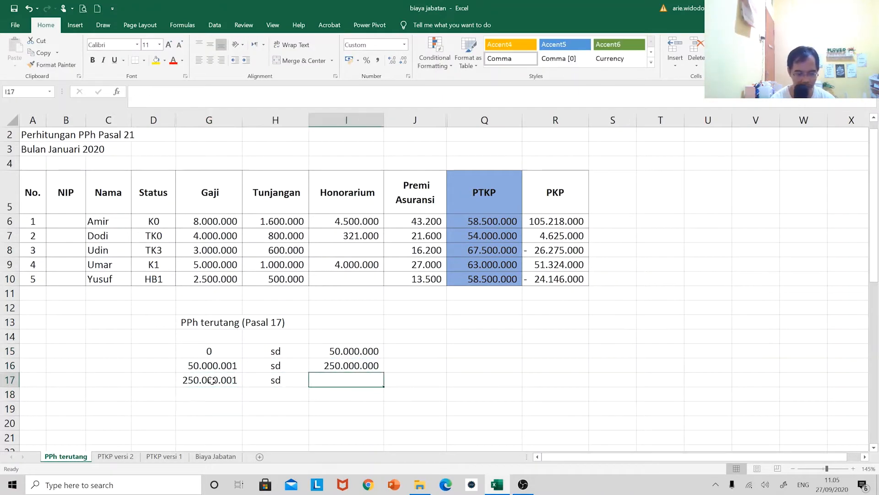
type("500")
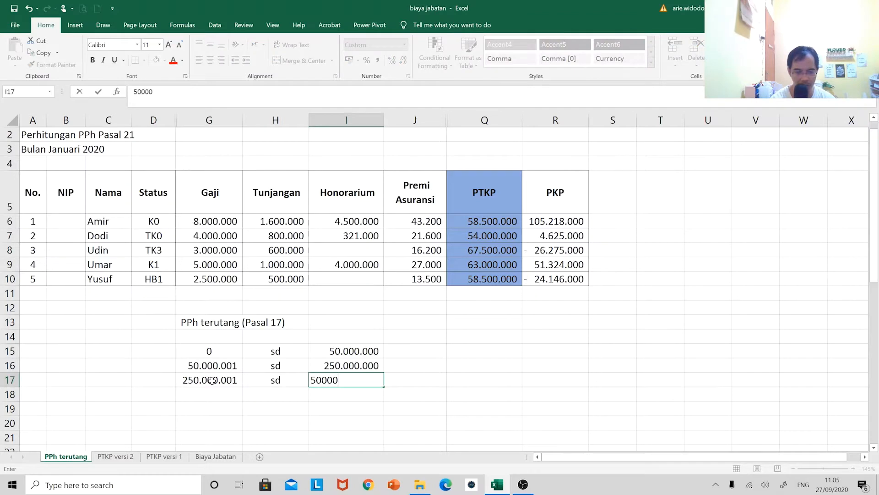
type(".000.000")
key("Return")
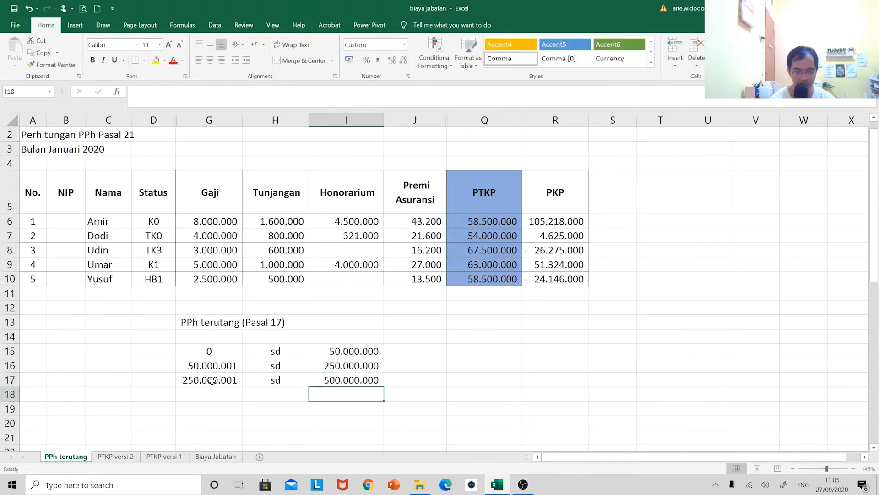
Calculate the fourth bracket's lower limit in G18 with the formula =I17+1
key("Left")
key("Left")
type("=")
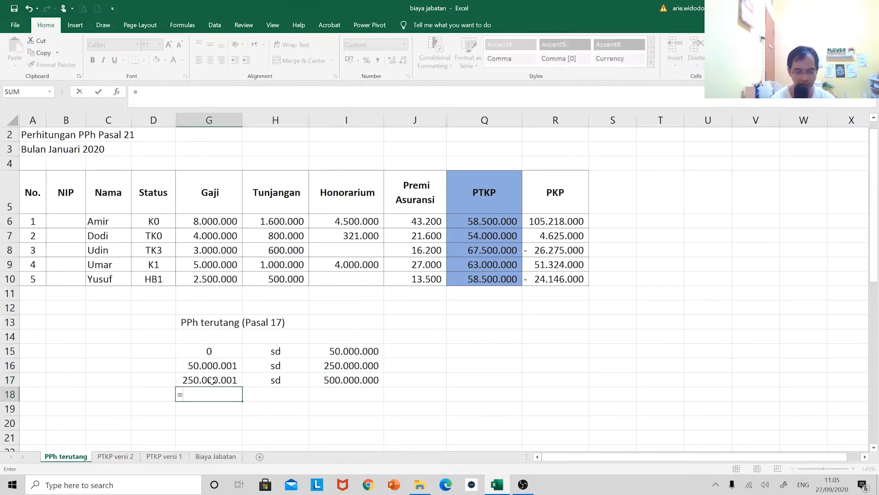
key("Up")
key("Right")
key("Right")
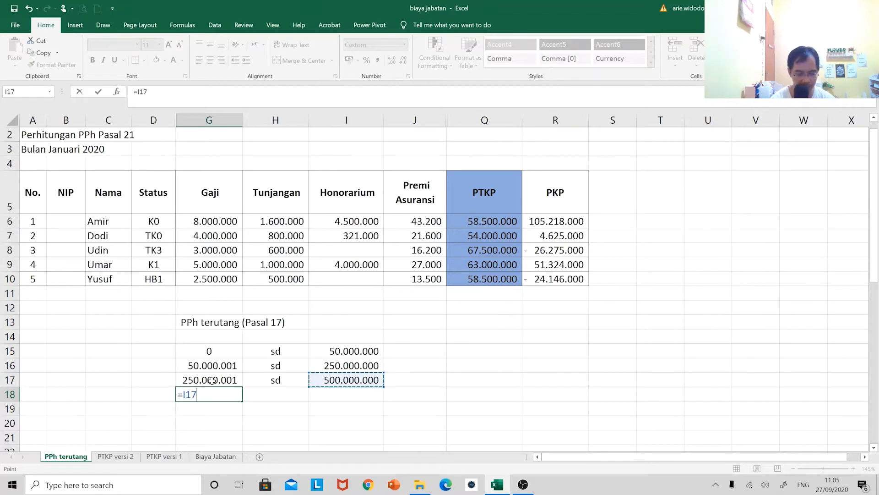
type("+1")
key("Return")
Enter "tak terhingga" as the last bracket's upper limit in I18
key("Up")
key("Right")
key("Right")
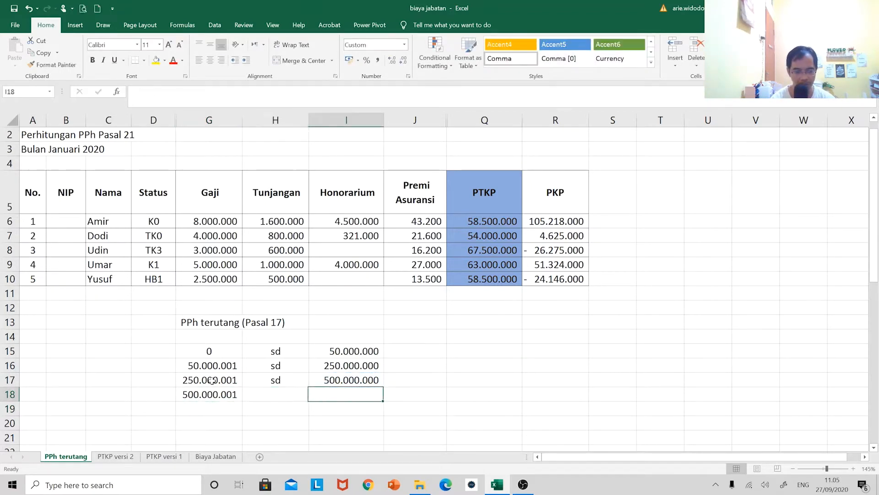
type("tak ter")
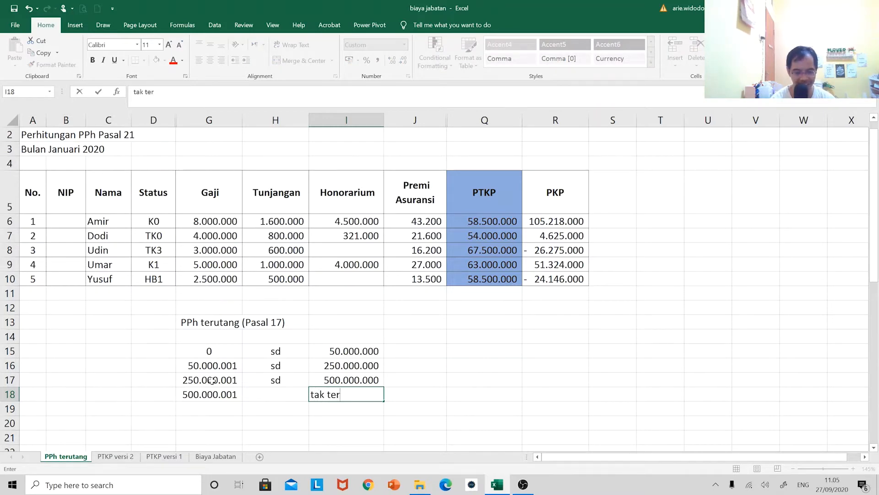
type("hingga")
key("Return")
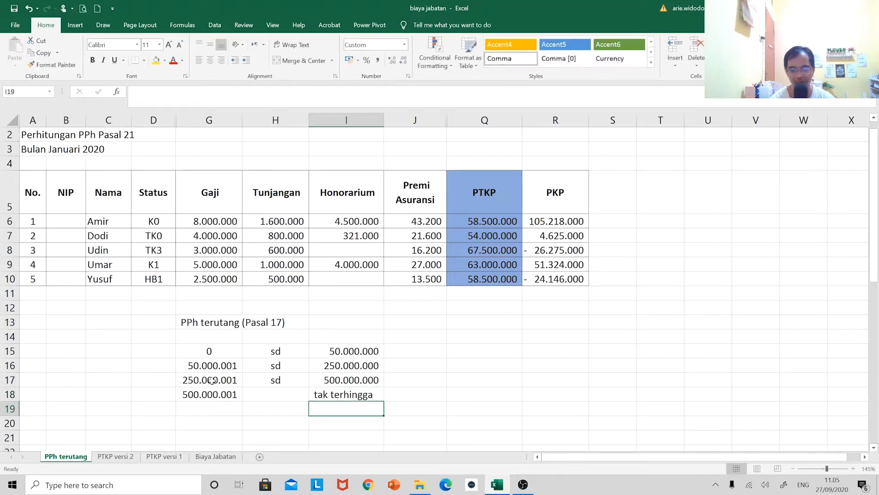
Add the heading "Tarif (NPWP)" in J14, one row above the first bracket
key("Up")
key("Up")
key("Up")
key("Up")
key("Up")
key("Right")
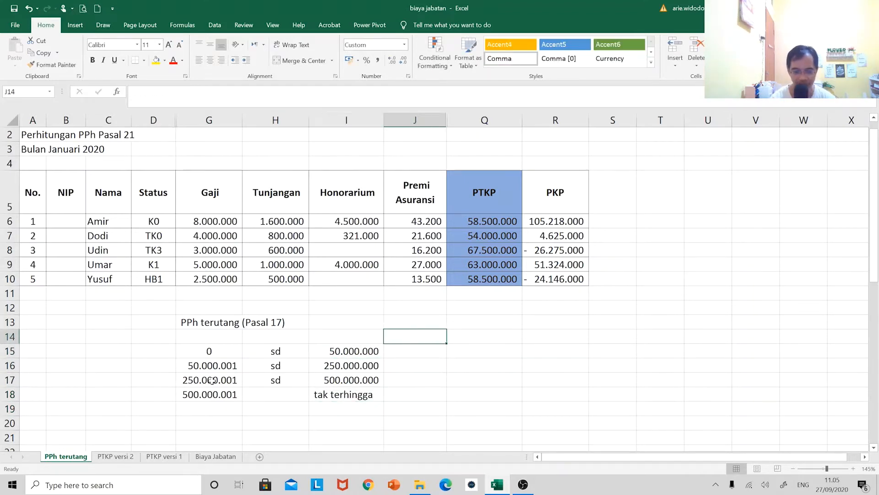
key("Right")
key("Left")
type("Ta")
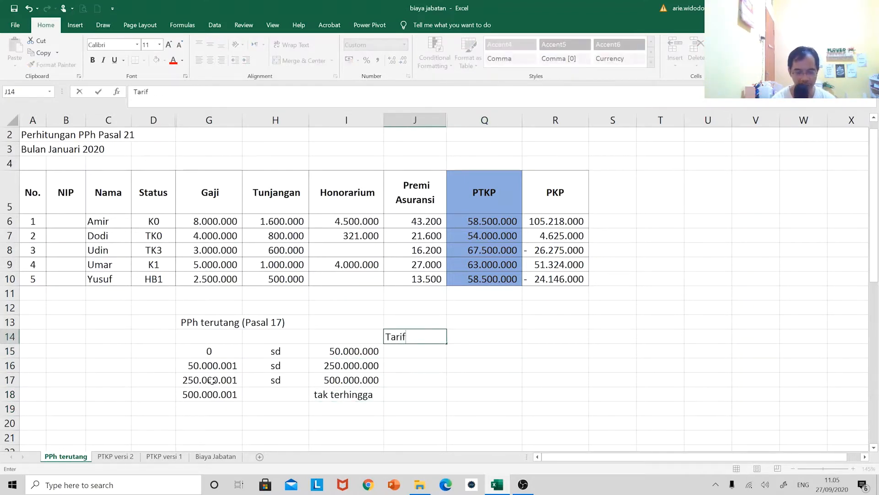
type("rif (NP")
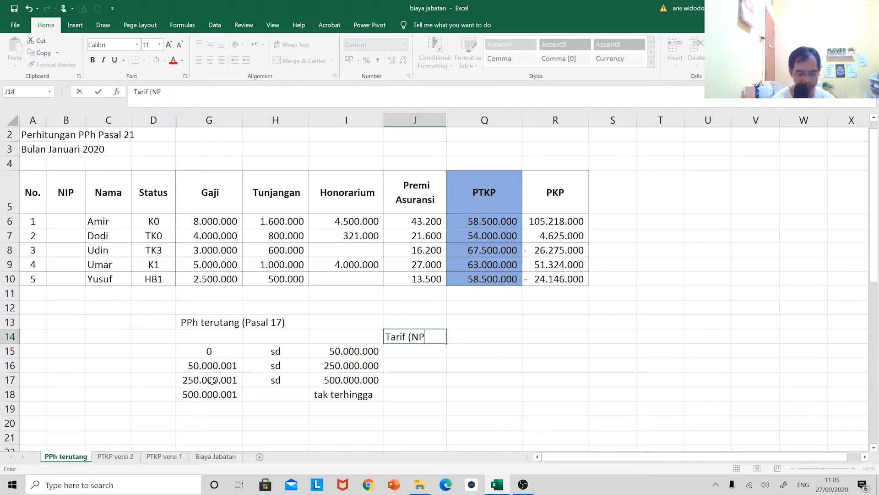
type("WP)")
key("Return")
Try to copy the "Tarif (NPWP)" heading into the adjacent column
key("Up")
key("ctrl+c")
key("ctrl+Right")
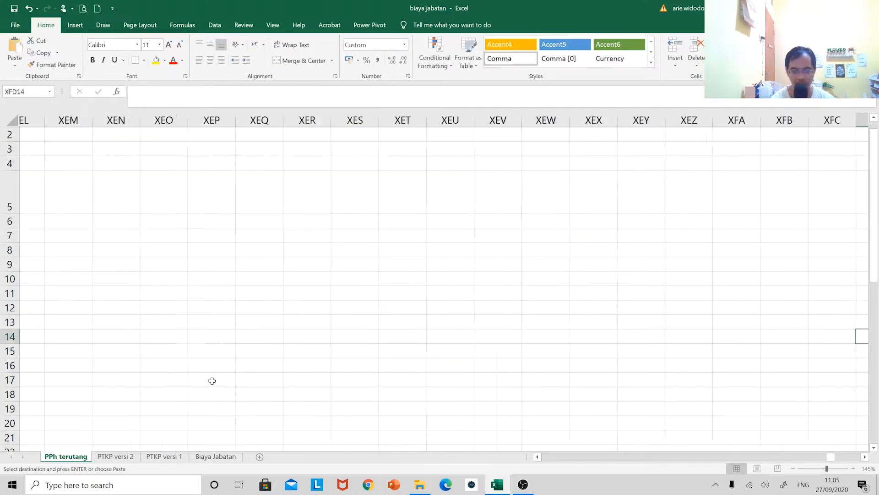
key("Return")
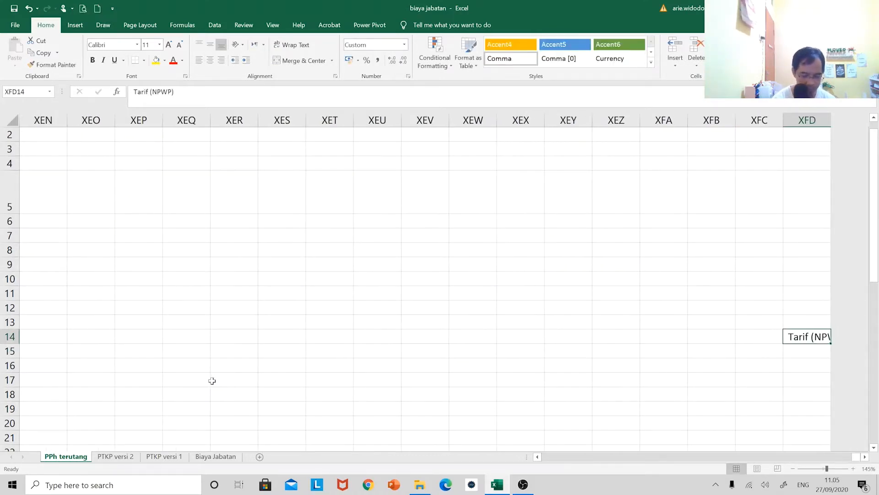
key("ctrl+Home")
key("Right")
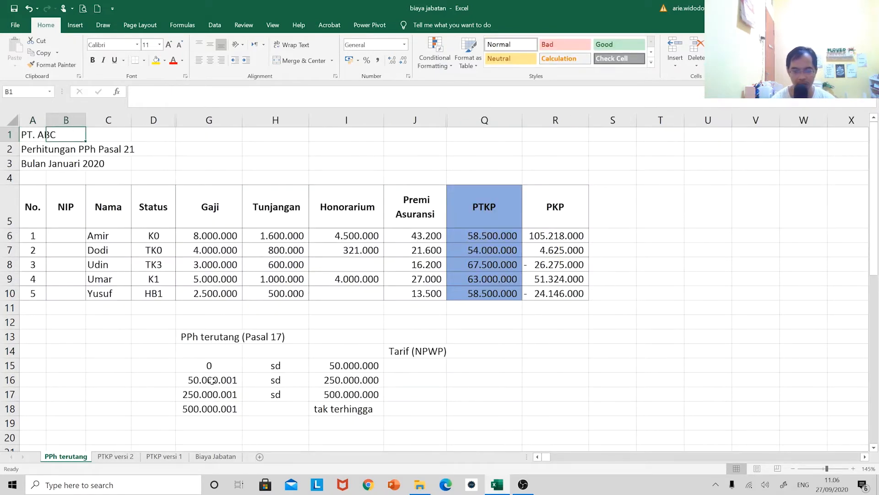
Copy the J14 heading into Q14 and change the copy to "Tarif (Non NPWP)"
left_click(482, 354)
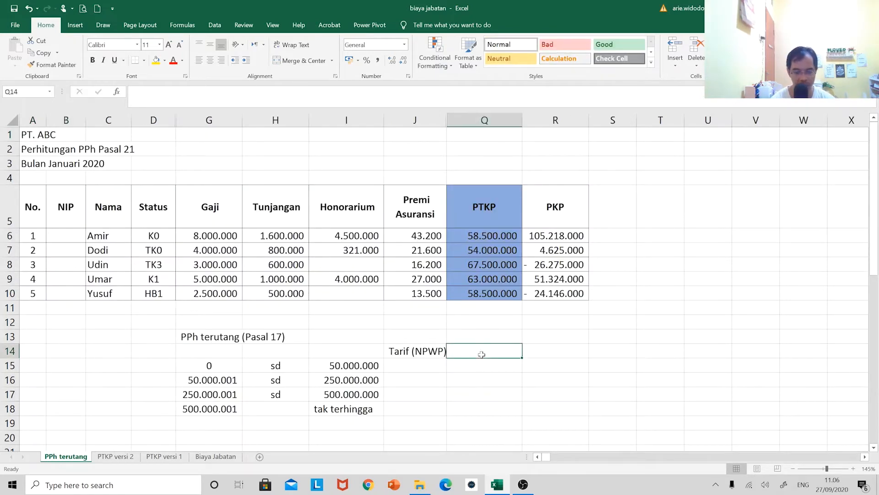
key("Left")
key("ctrl+c")
key("Right")
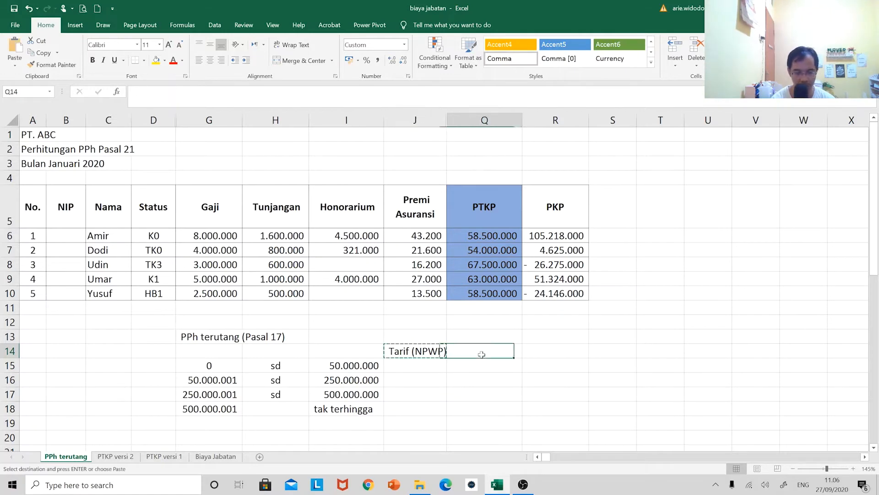
key("ctrl+v")
key("F2")
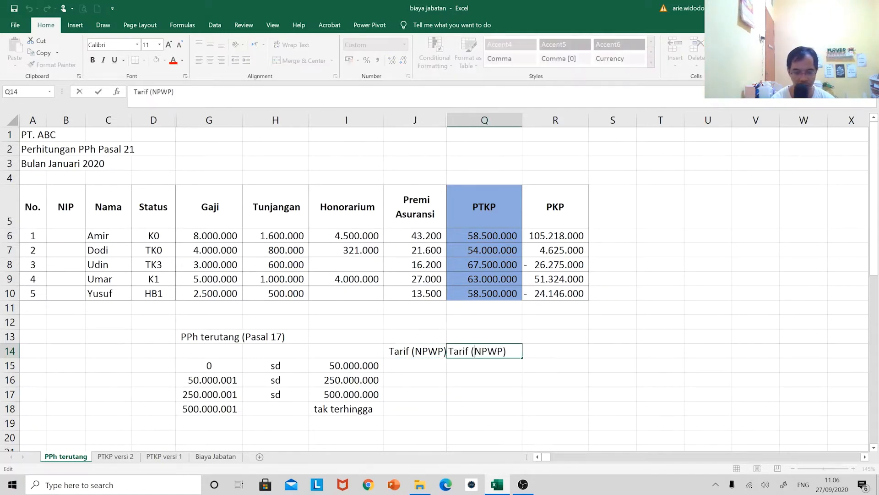
left_click(478, 352)
type("Non N")
key("Return")
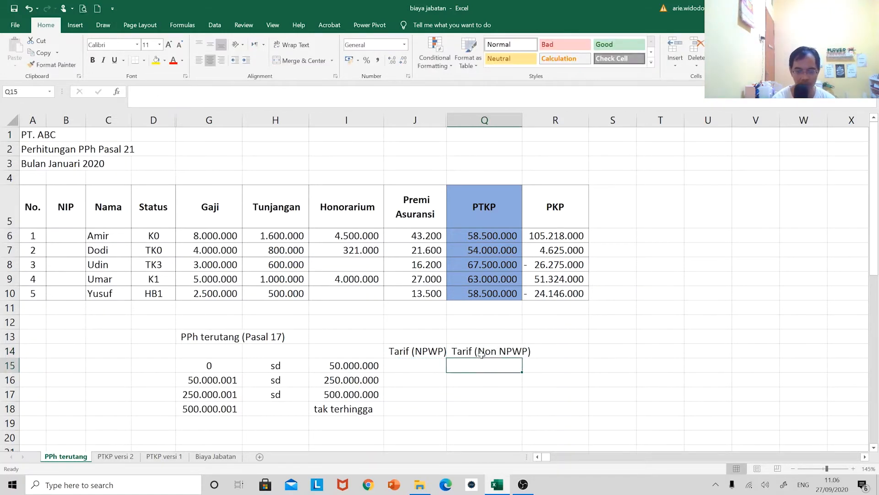
Enter 5% as the first bracket's NPWP rate in J15 and format J15:Q18 as percentages
key("Left")
type("0,05")
key("ctrl+Return")
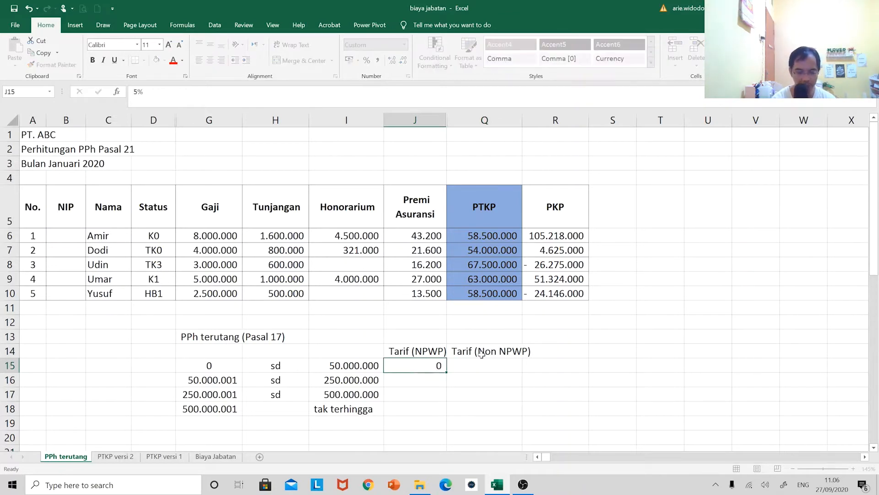
key("shift+Down")
key("shift+Down")
key("shift+Down")
key("shift+Right")
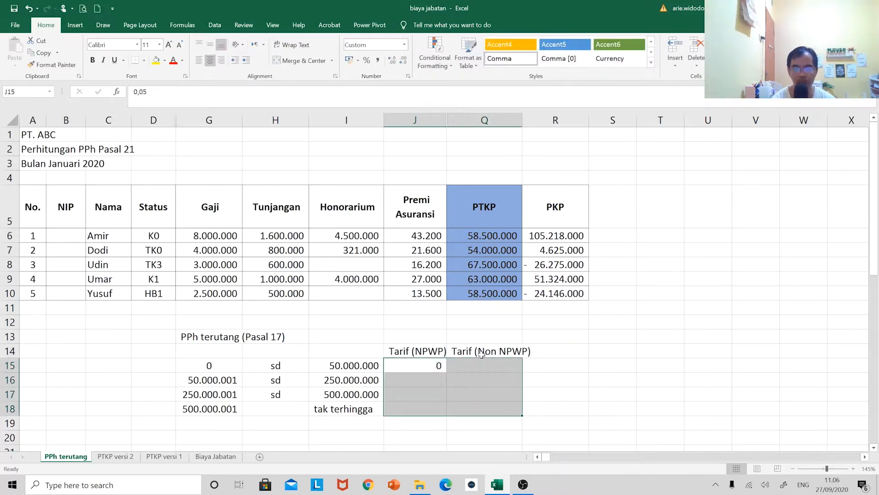
left_click(367, 60)
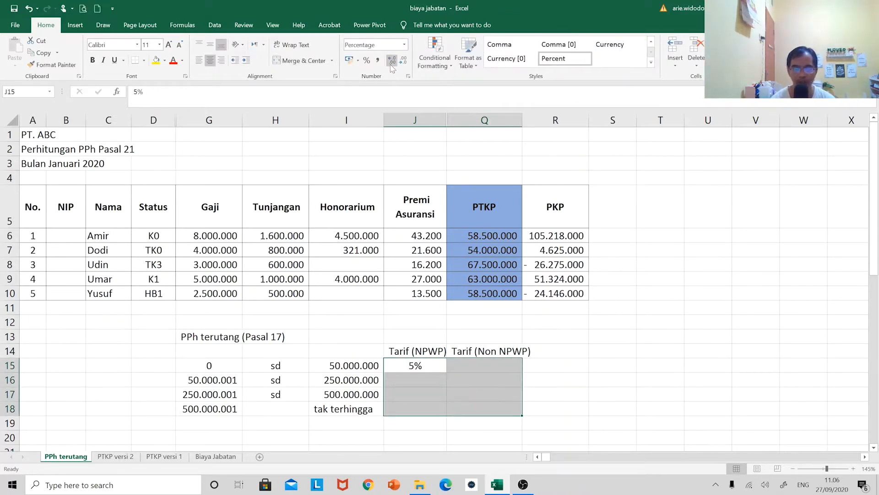
left_click(405, 376)
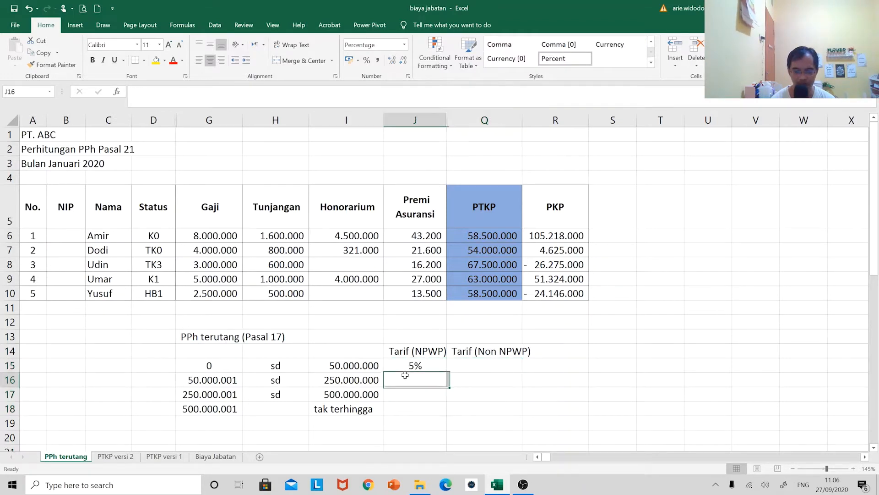
Enter the NPWP rates 15%, 25% and 30% for the remaining brackets in J16:J18
type("15")
key("Return")
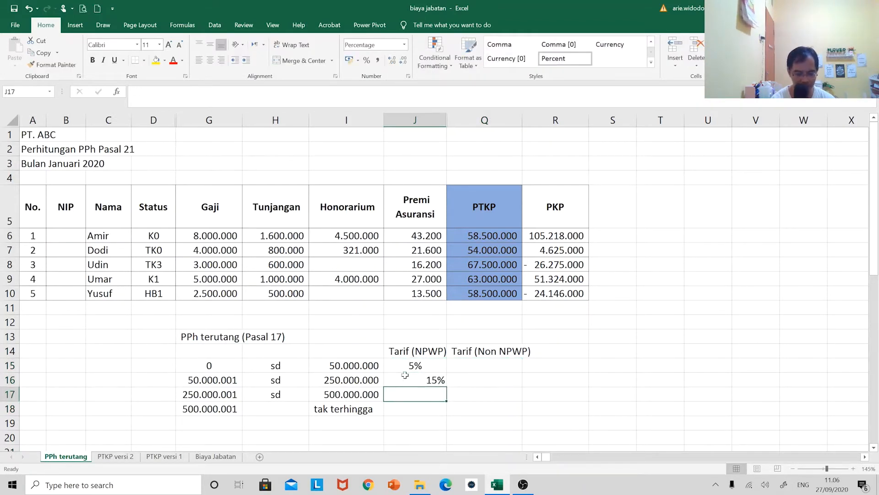
type("25")
key("Return")
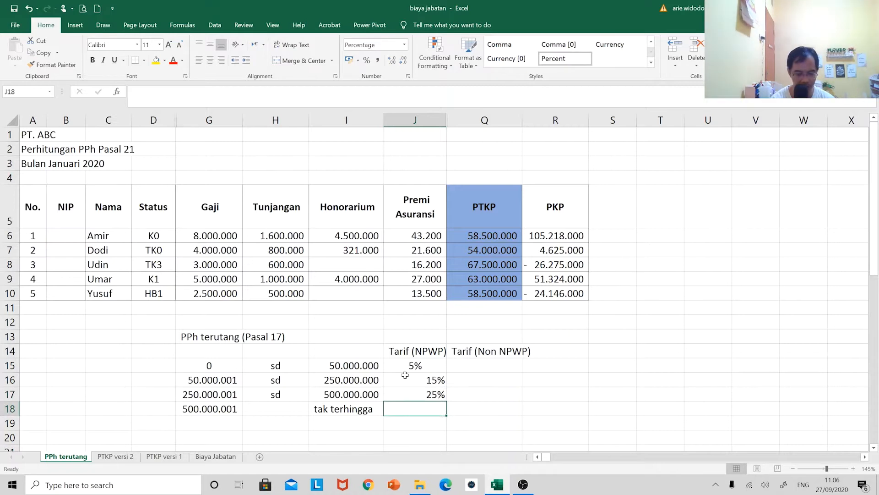
type("30")
key("Return")
Center the rate cells J15:Q18 horizontally
key("Up")
key("Up")
key("Up")
key("Up")
key("shift+Down")
key("shift+Down")
key("shift+Down")
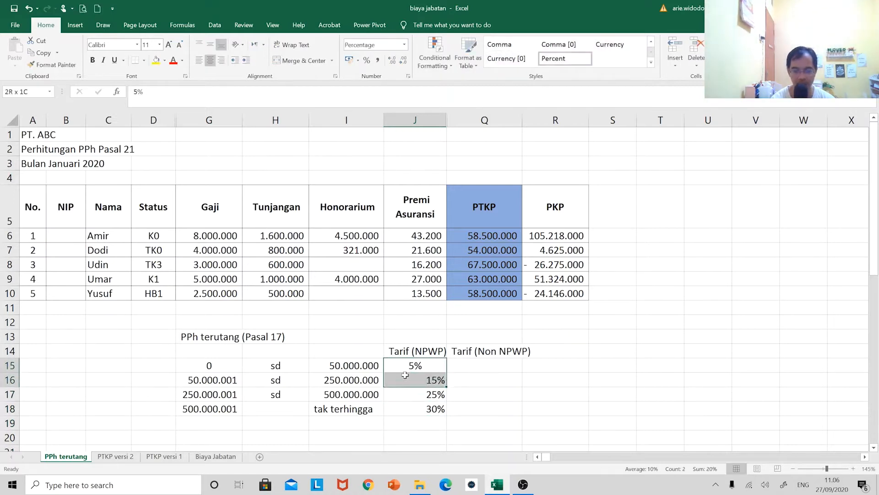
key("shift+Right")
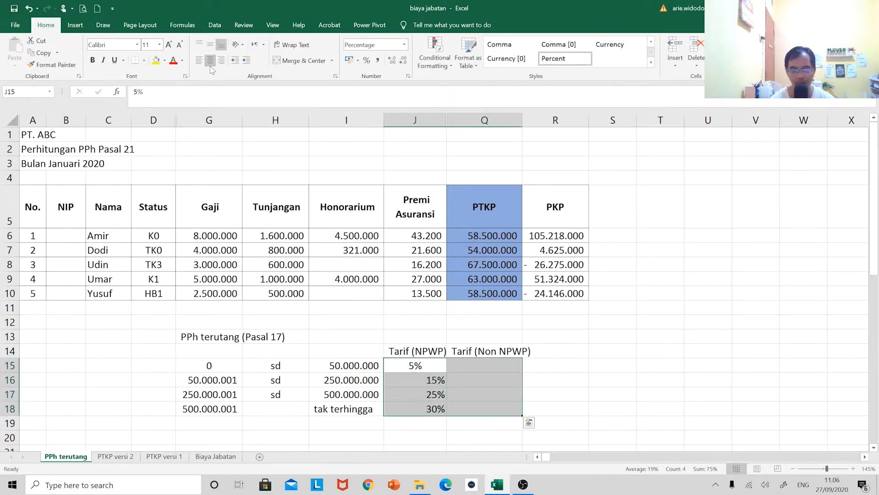
left_click(210, 60)
Calculate the first bracket's non-NPWP rate in Q15 with the formula =J15*1,2
left_click(478, 365)
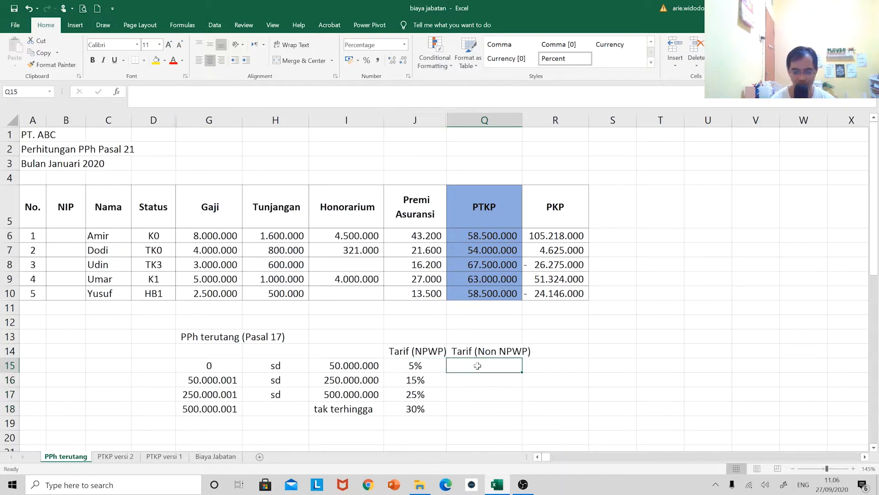
type("=")
key("Left")
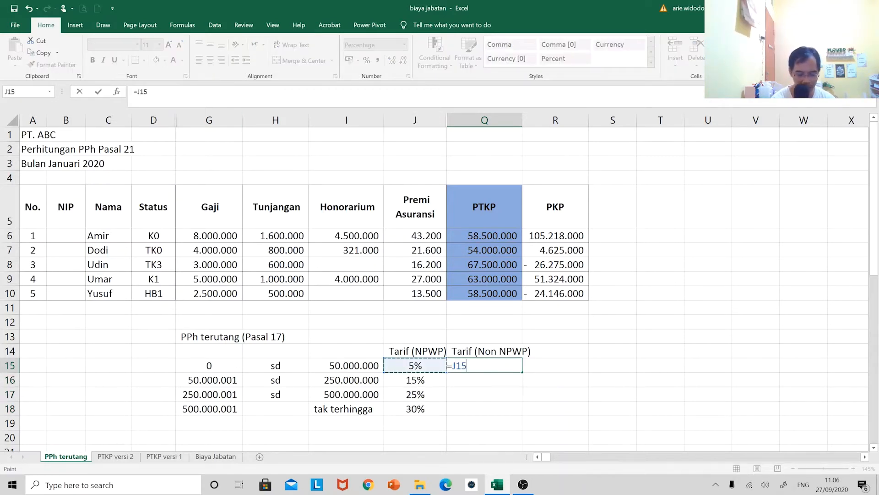
type("*1,2")
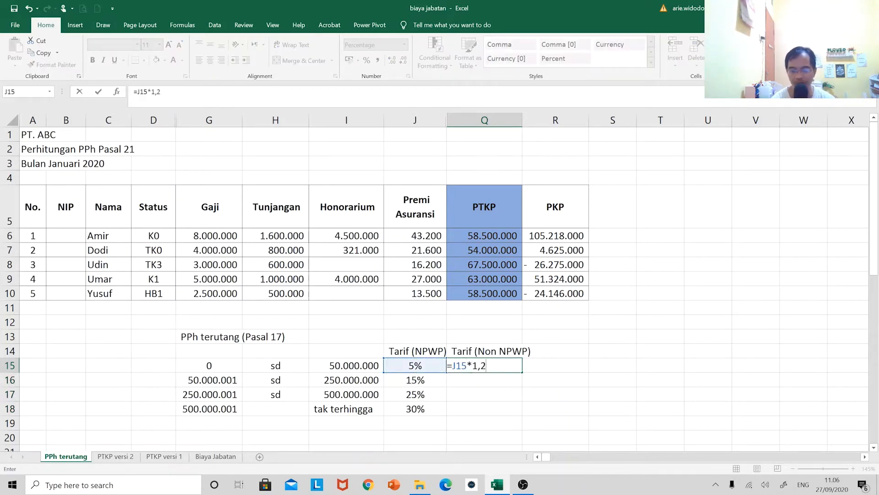
key("Return")
Copy the non-NPWP rate formula from Q15 down to Q16:Q18
key("Up")
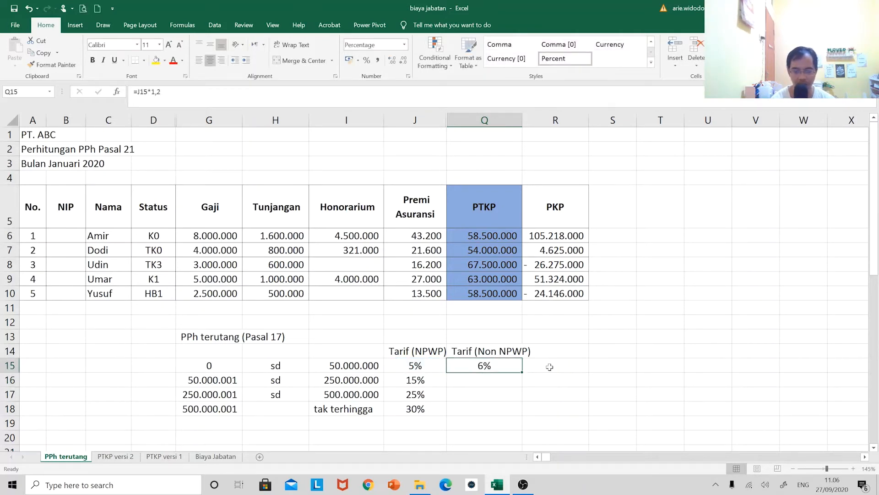
key("ctrl+c")
key("Down")
key("shift+Down")
key("shift+Down")
key("Return")
key("Up")
key("Up")
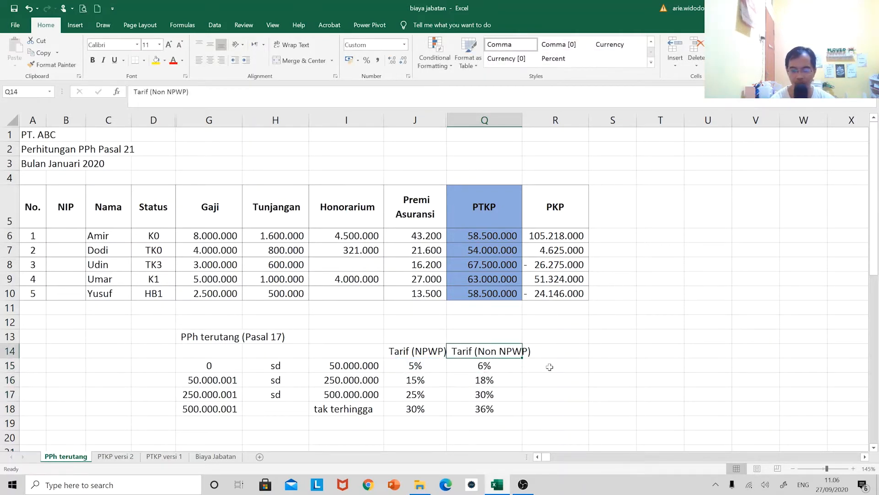
Add the heading "PPh terutang (NPWP)" in R14, beside the non-NPWP rate heading
left_click(550, 366)
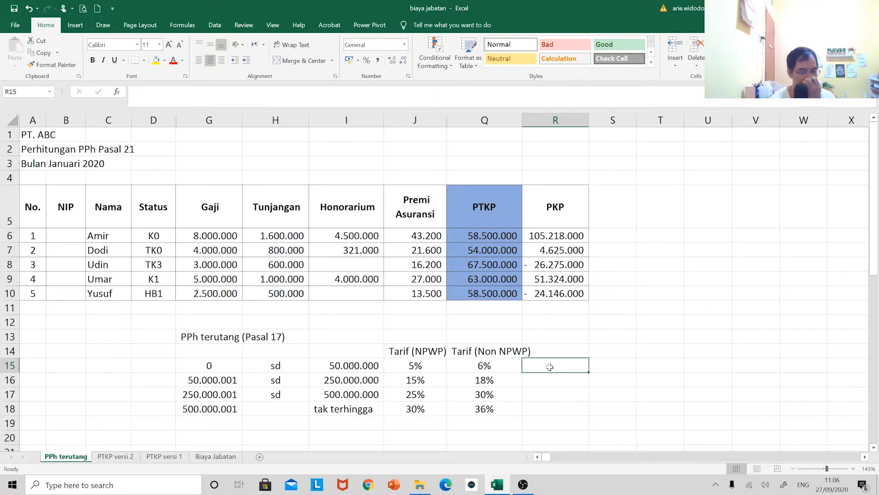
key("Up")
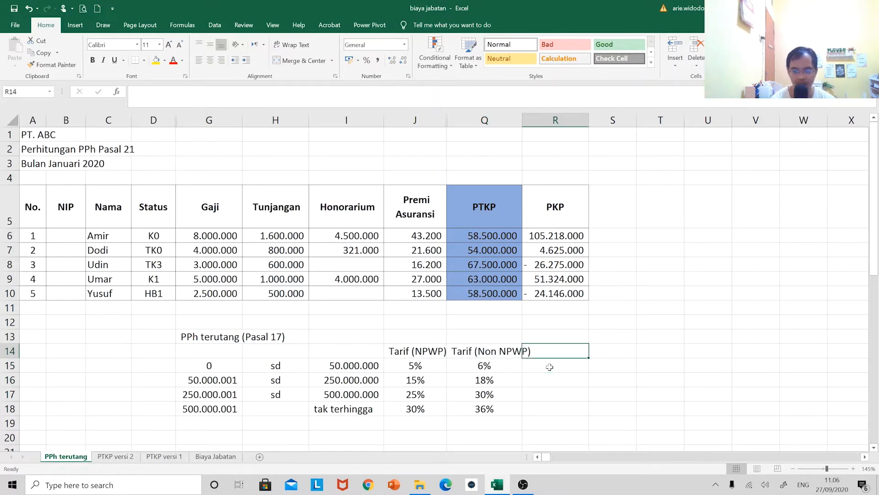
type("PP")
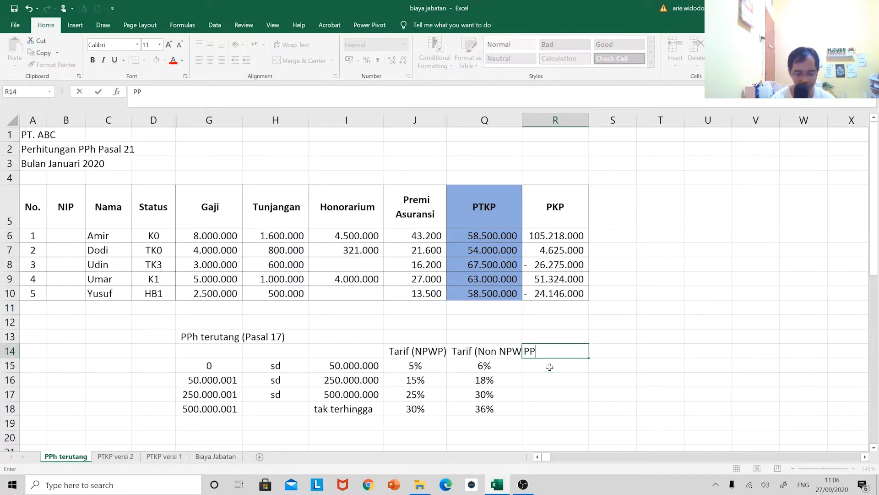
type("h terutang")
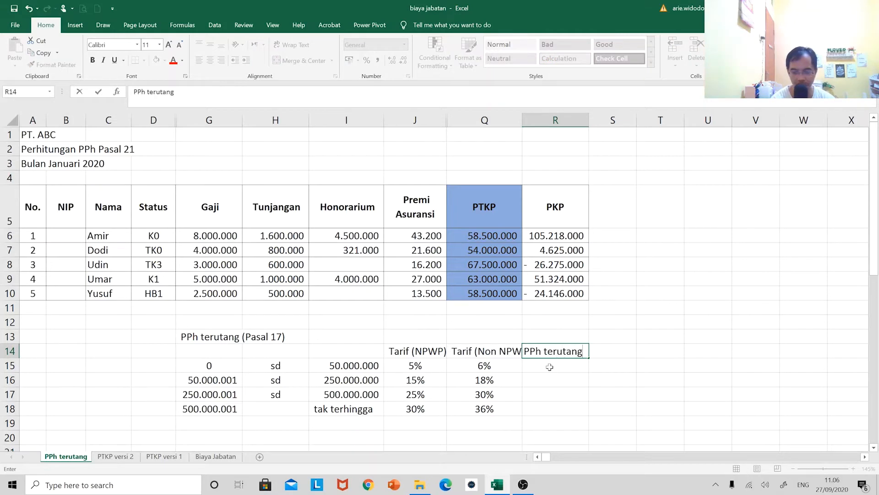
type(" (NPWP")
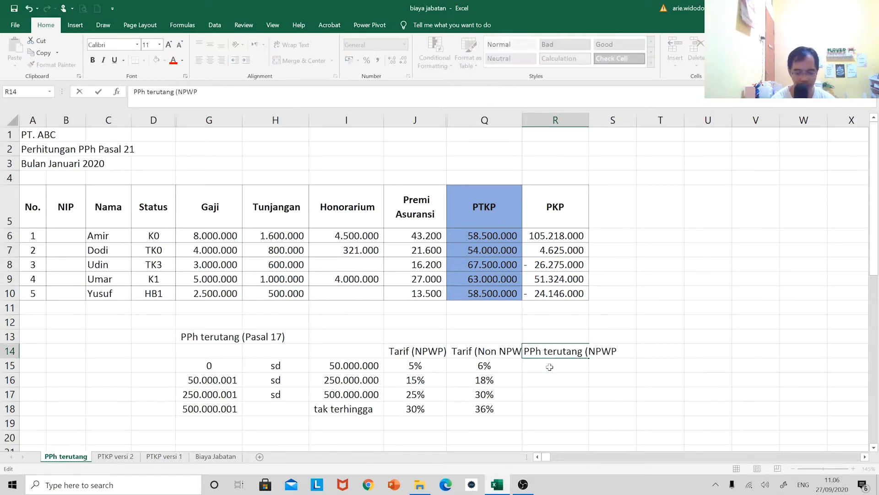
type(")")
key("Return")
Copy the R14 heading into S14 and change the copy to "PPh terutang (Non NPWP)"
key("Up")
key("ctrl+c")
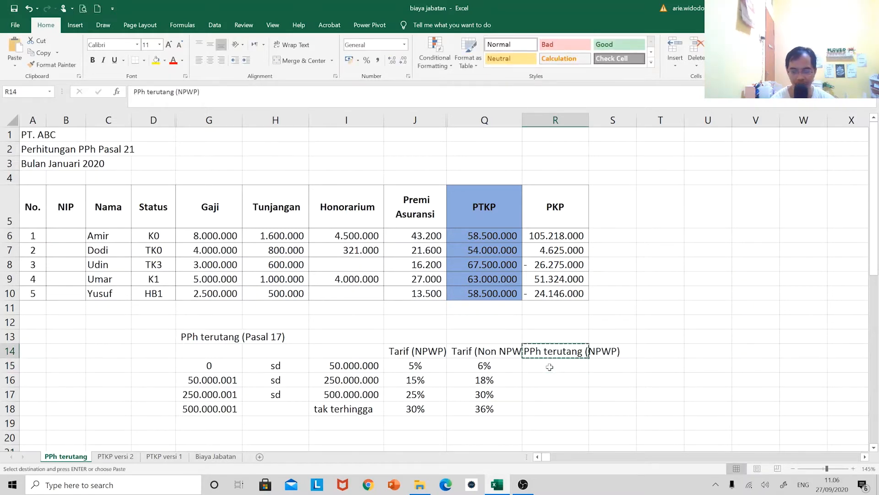
key("Right")
key("ctrl+v")
key("F2")
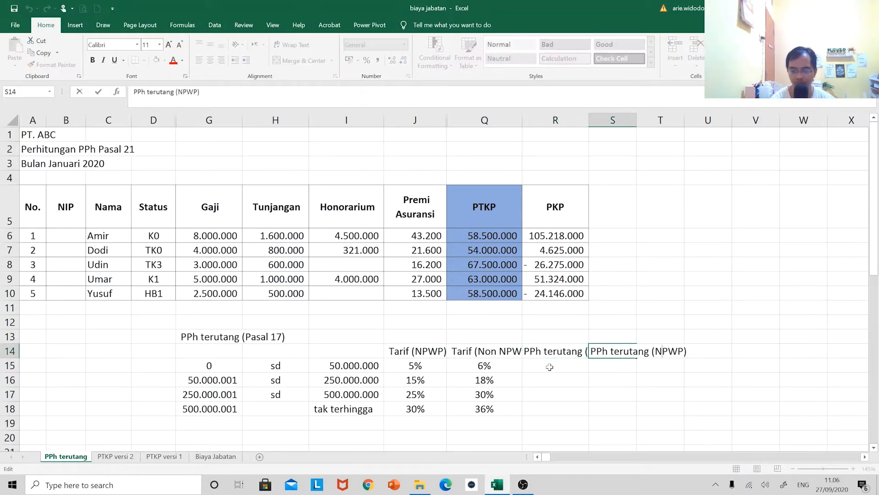
type("Non N")
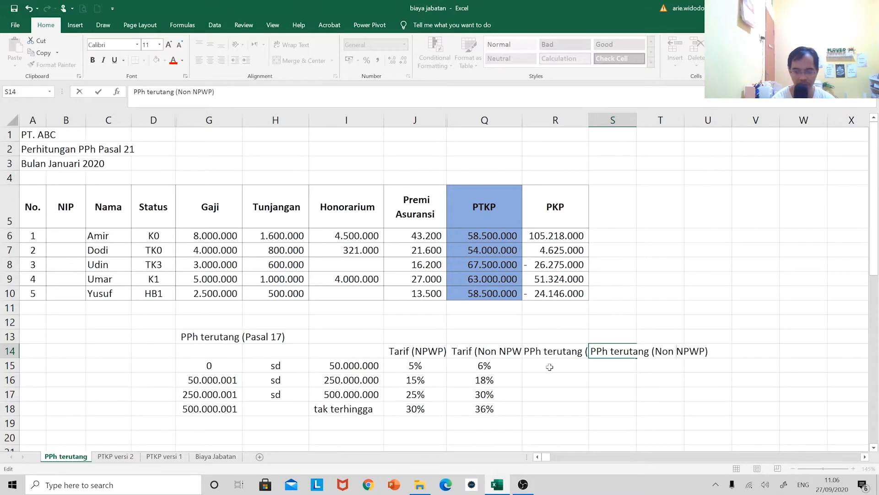
key("Return")
Wrap the text of row 14 and center it both horizontally and vertically
left_click(14, 350)
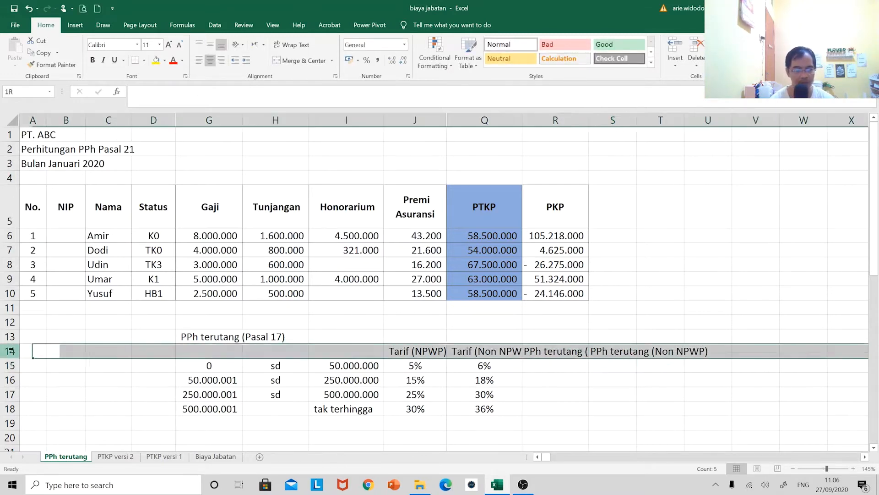
left_click(292, 45)
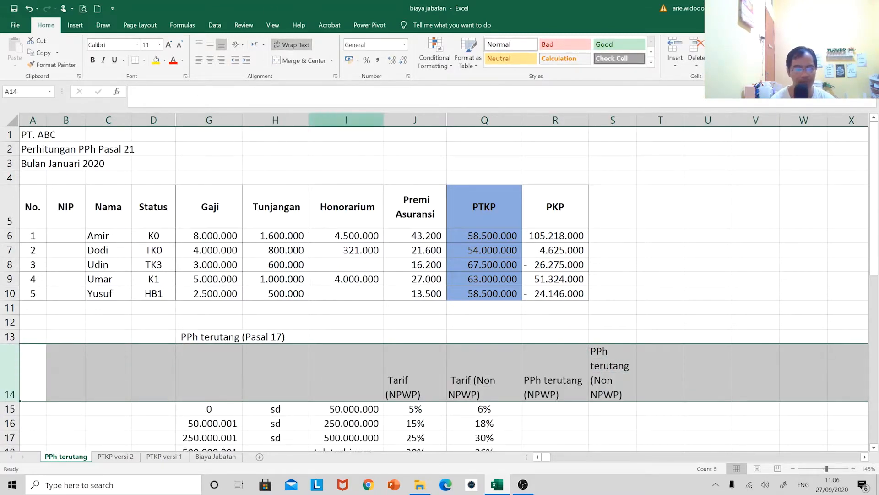
left_click(210, 60)
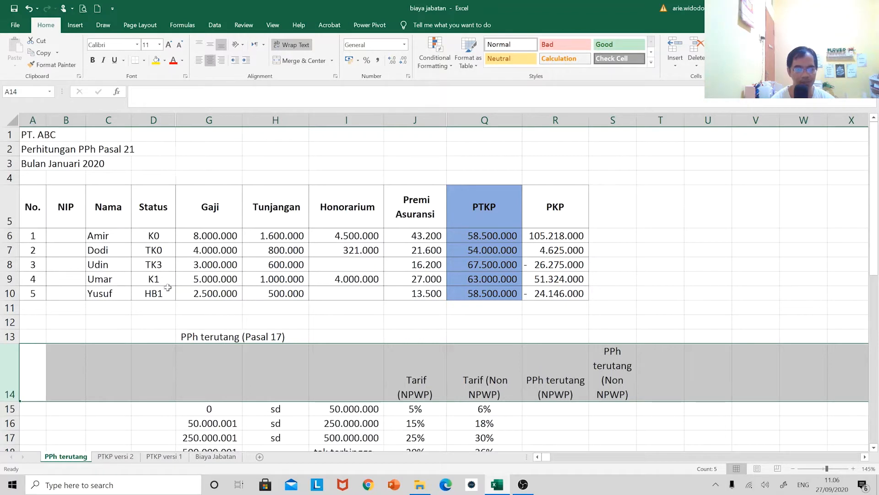
left_click(210, 45)
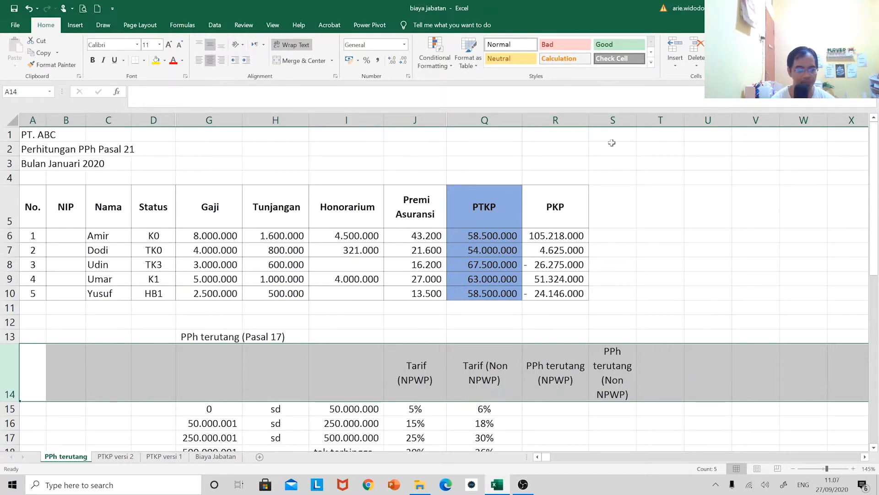
Reduce row 14 to two text lines and widen column S so its full heading fits
left_click_drag(637, 119, 649, 119)
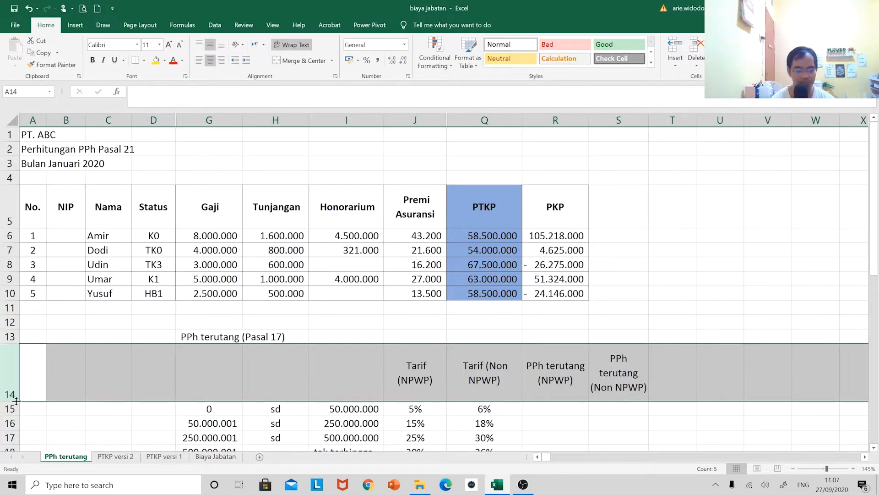
left_click_drag(5, 401, 5, 371)
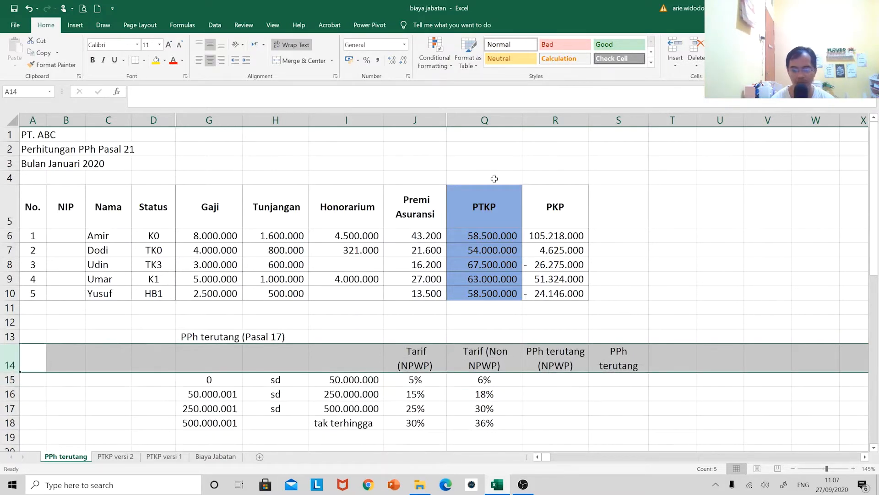
left_click(631, 146)
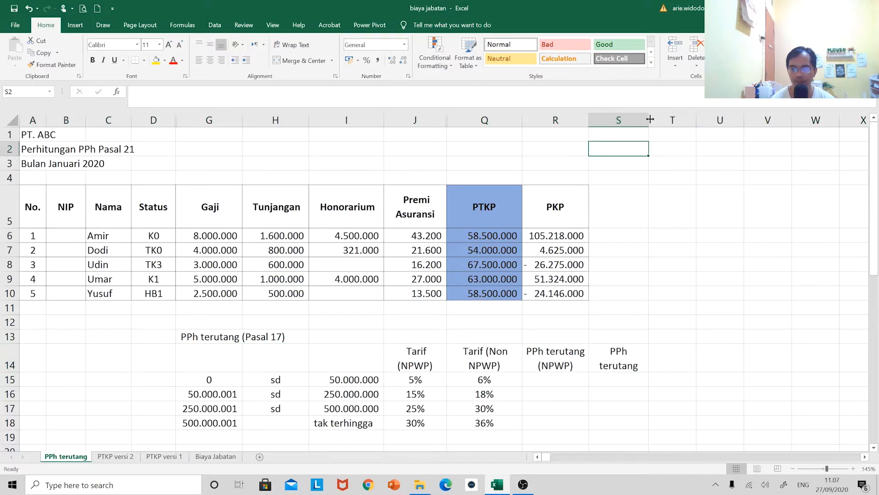
left_click_drag(649, 122, 666, 122)
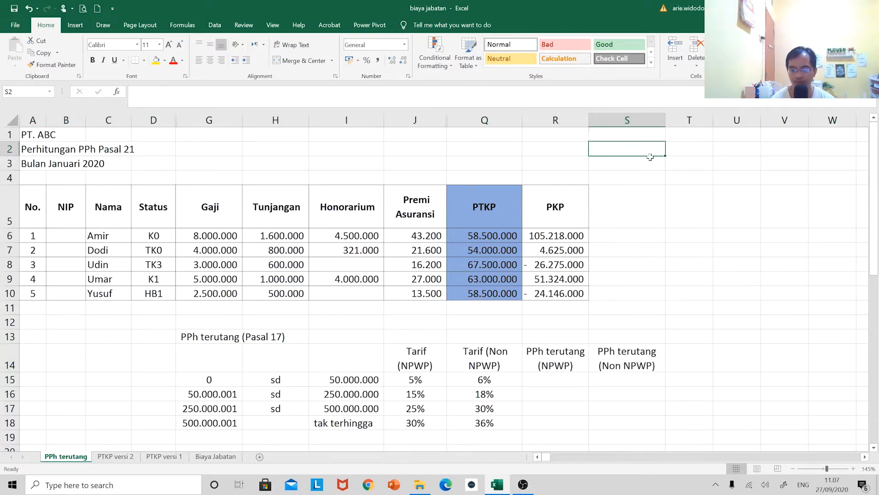
Calculate the first bracket's NPWP tax in R15 with the formula =J15*I15
left_click(541, 384)
type("=")
key("Left")
key("Left")
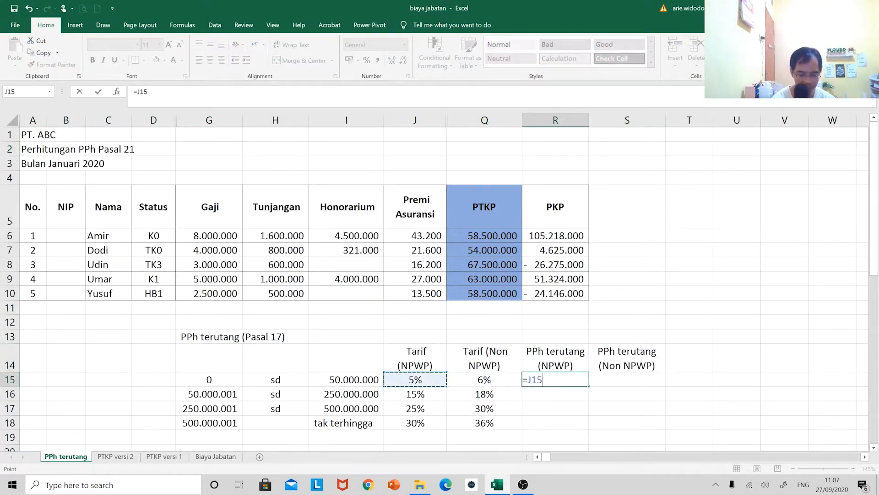
type("*")
key("Left")
key("Left")
key("Left")
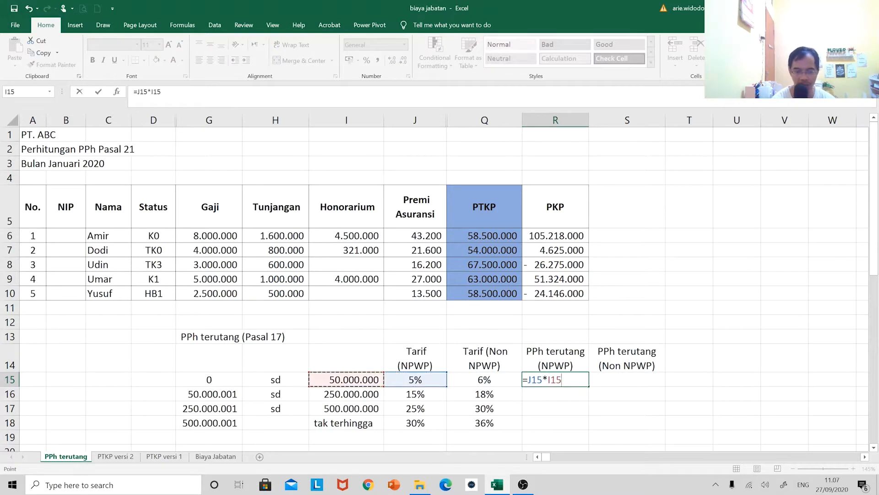
key("Return")
Calculate the second bracket's NPWP tax in R16 with the formula =J16*(I16-I15)
type("=")
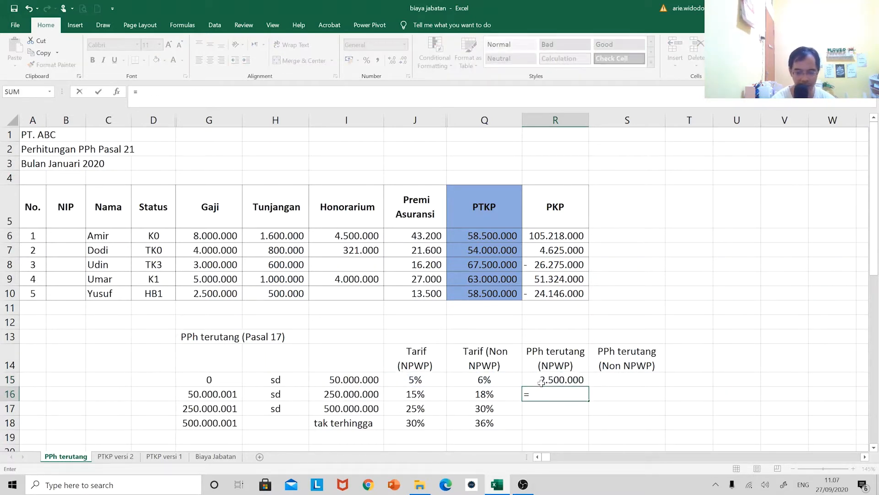
key("Left")
key("Left")
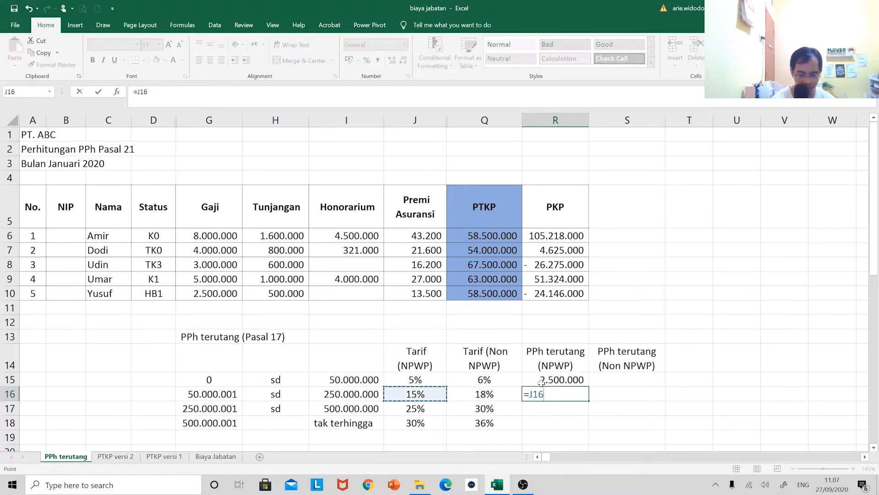
type("8")
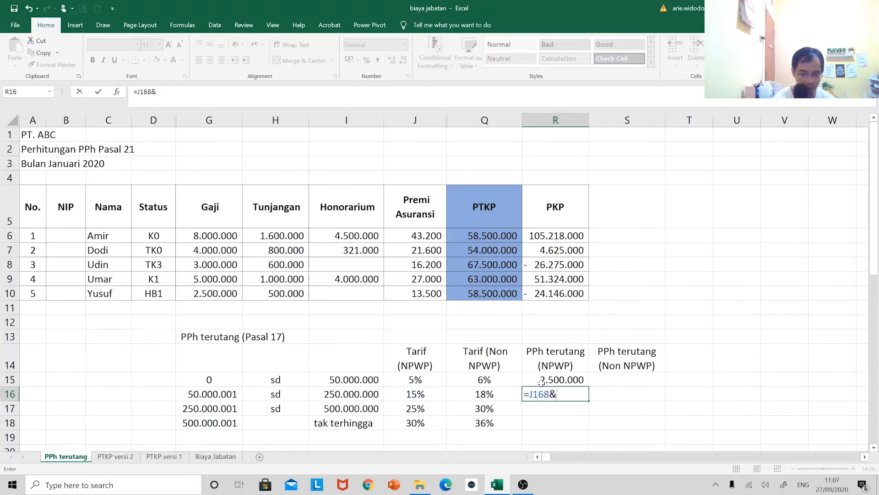
key("BackSpace")
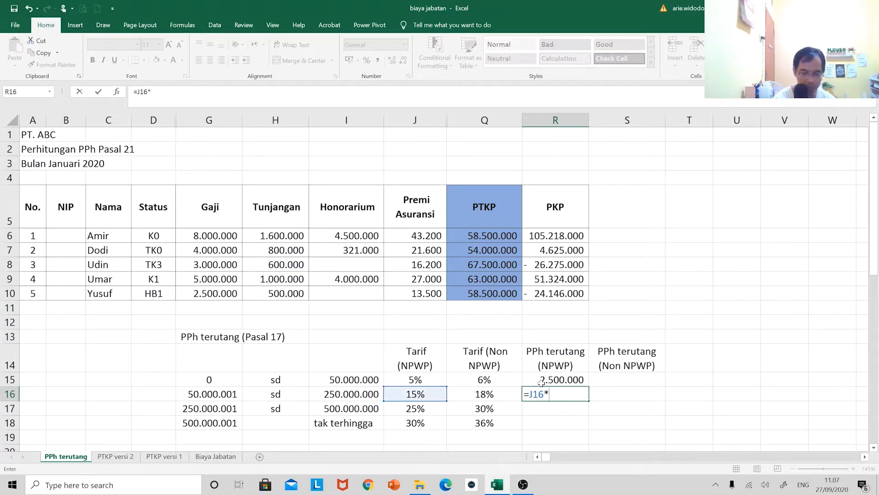
type("*(")
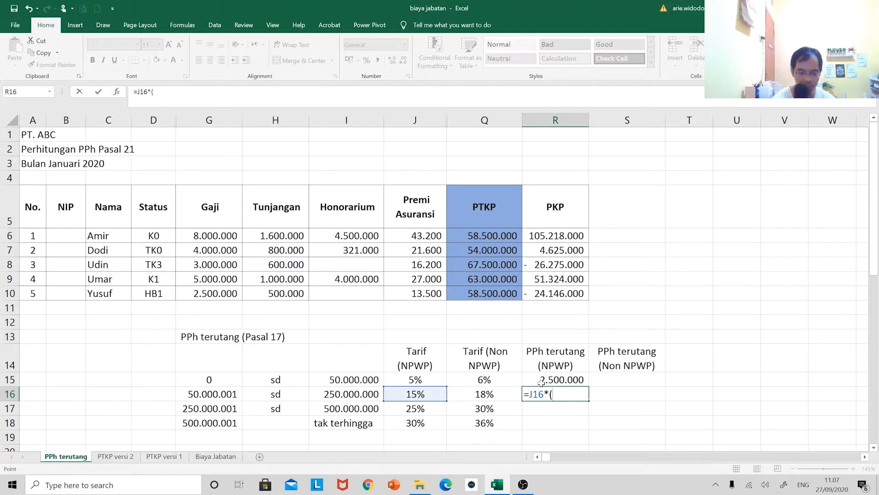
key("Left")
key("Left")
key("Left")
type("-")
key("Up")
key("Left")
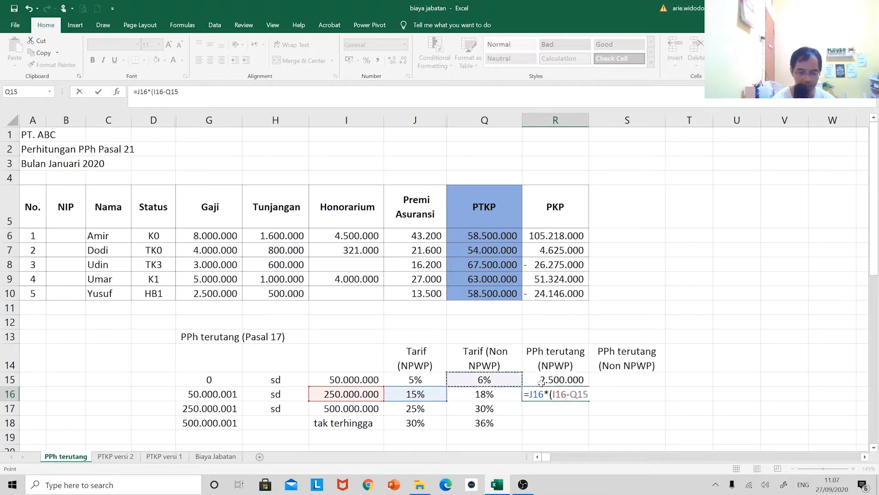
key("Left")
key("Left")
type(")")
key("Return")
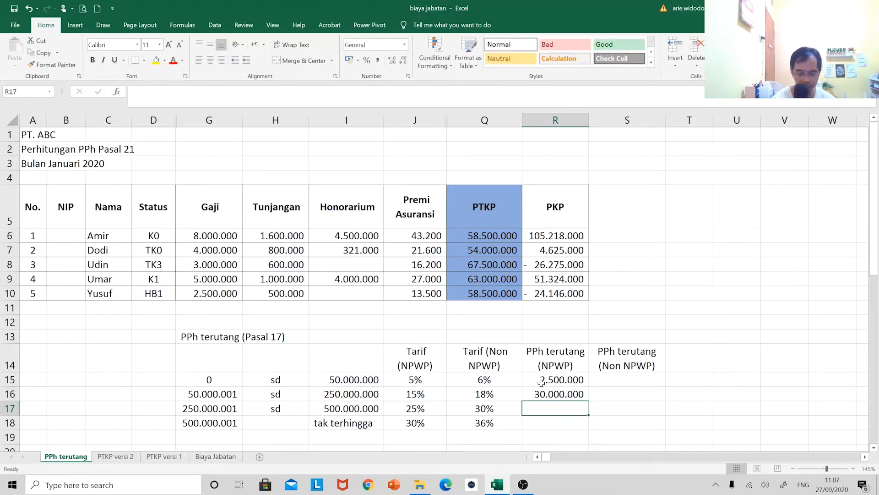
Copy the second bracket's NPWP tax formula from R16 down to R17 for the third bracket
type("=")
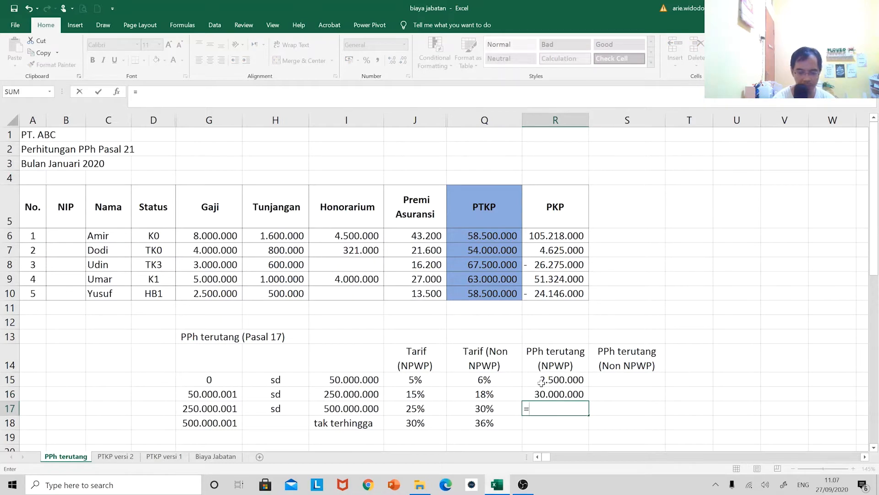
key("Escape")
key("Up")
key("ctrl+c")
key("Down")
key("ctrl+v")
key("Down")
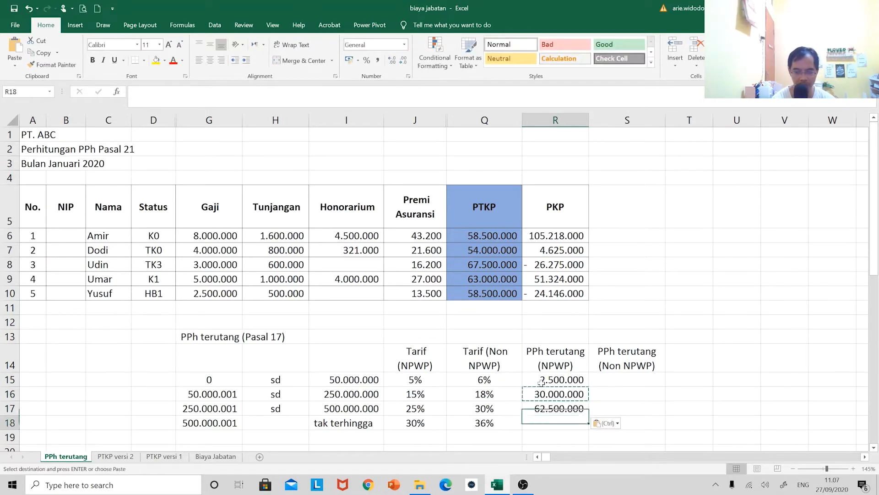
key("Escape")
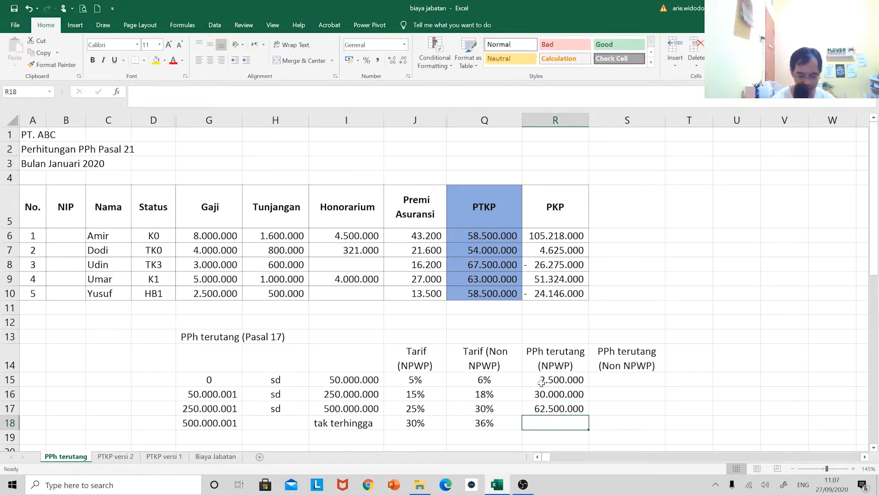
Enter "sisanya" as the NPWP tax due for the top bracket in R18
type("sisanya")
key("Return")
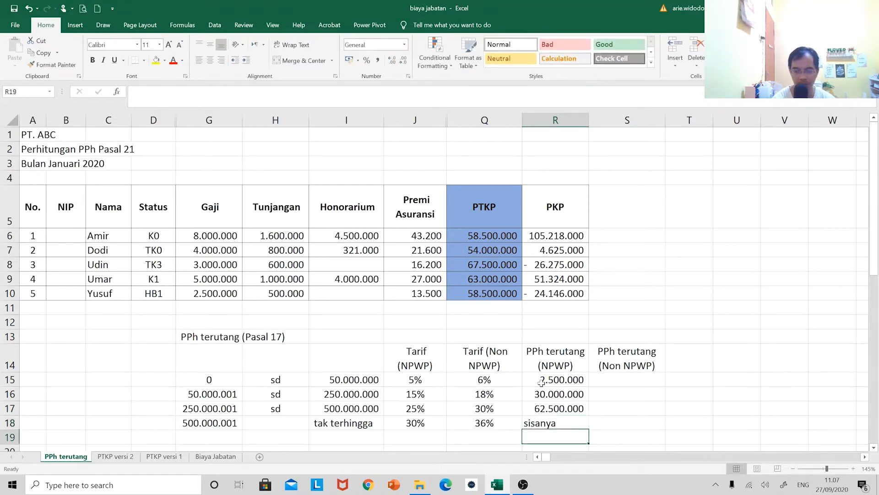
Copy the NPWP tax formulas in R15:R17 into the non-NPWP column at S15:S17
key("Up")
key("Up")
key("Up")
key("Up")
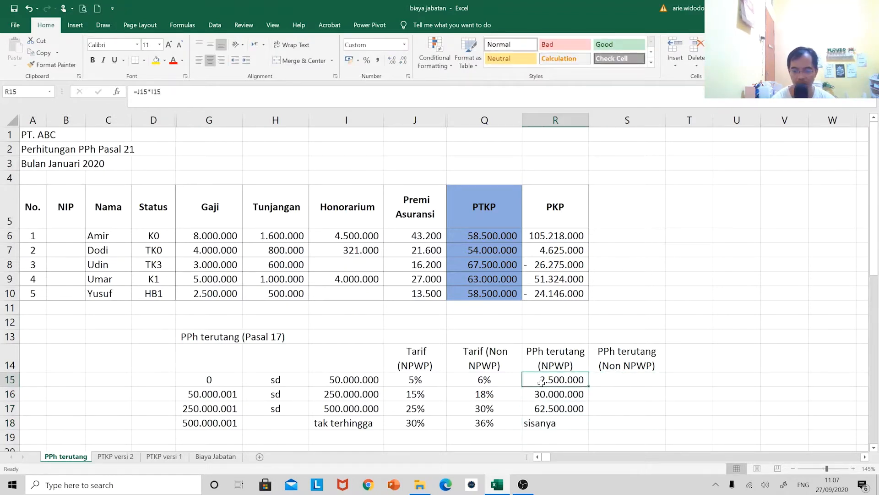
key("shift+Down")
key("shift+Down")
key("ctrl+c")
key("Right")
key("ctrl+v")
key("Up")
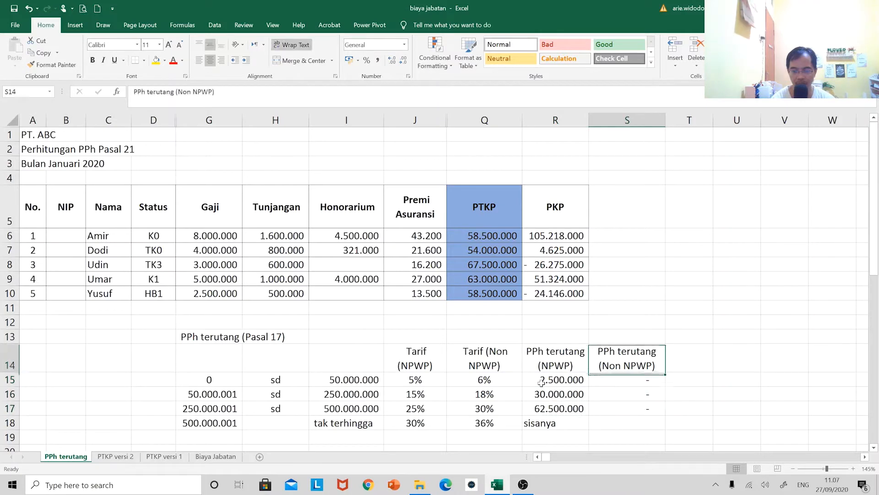
Replace the pasted formula in S15 with =Q15*I15 for the first bracket's non-NPWP tax
key("Down")
key("F2")
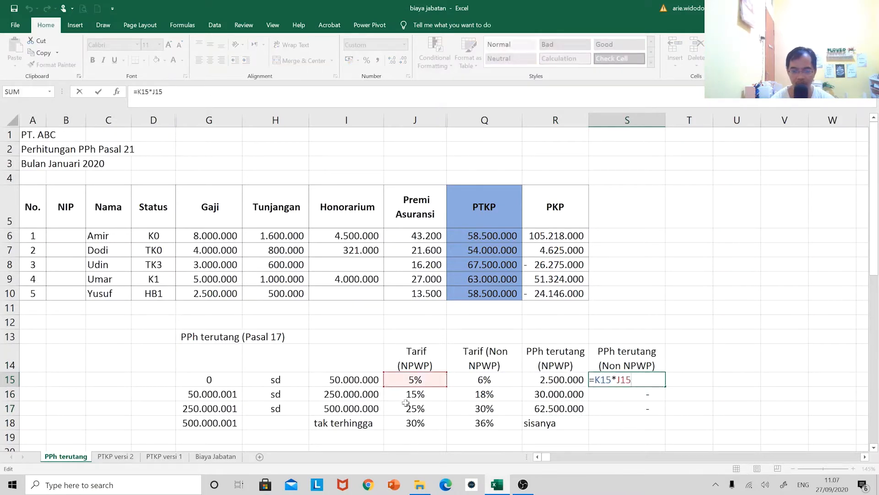
key("Escape")
type("=")
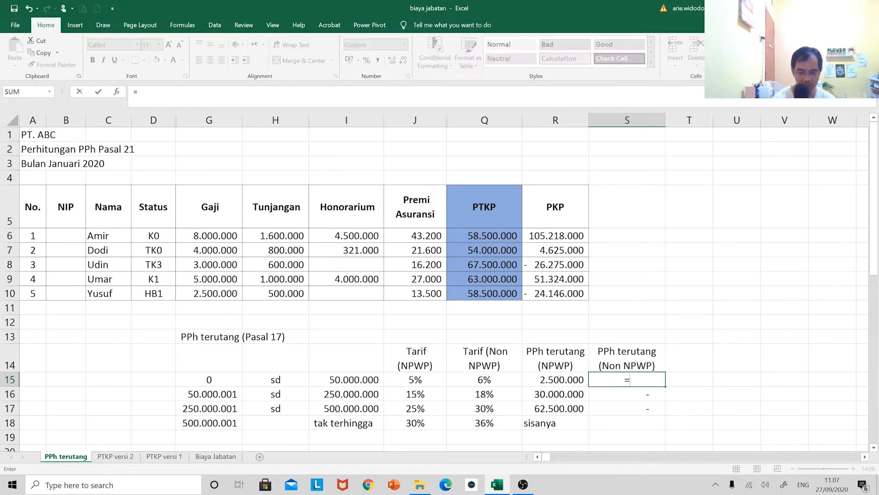
key("Left")
key("Left")
type("*")
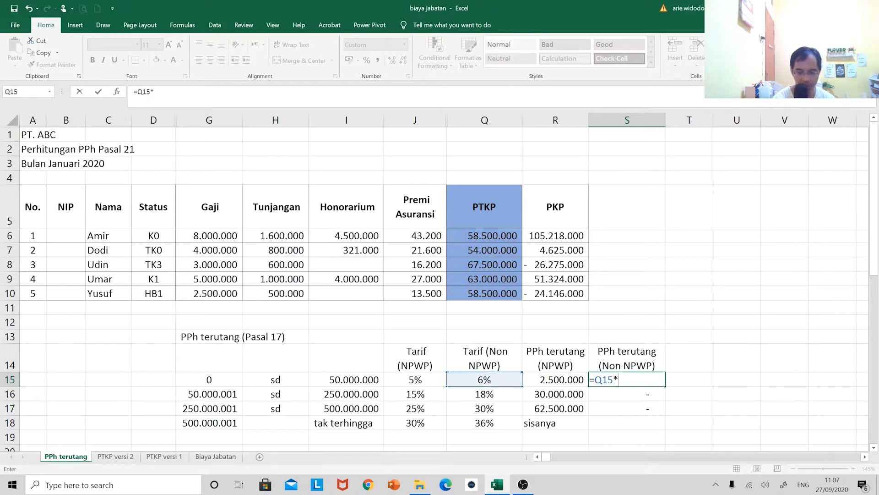
key("Left")
key("Left")
key("Left")
key("Left")
key("Return")
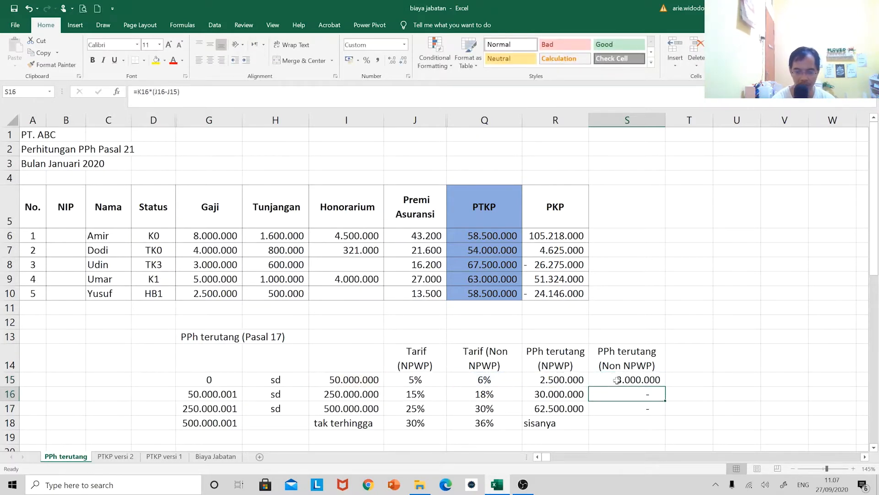
Calculate the second bracket's non-NPWP tax in S16 with =Q16*(I16-I15) and fill the formula down to S17
type("=")
key("Left")
key("Left")
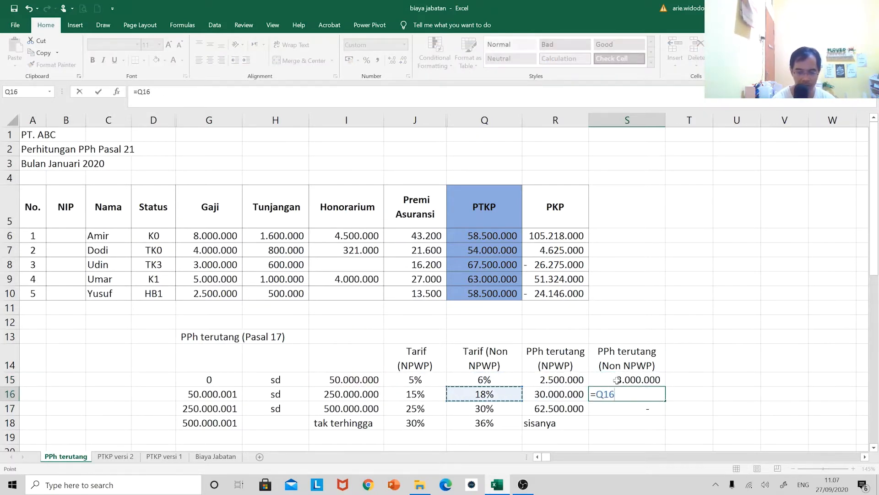
type("*(")
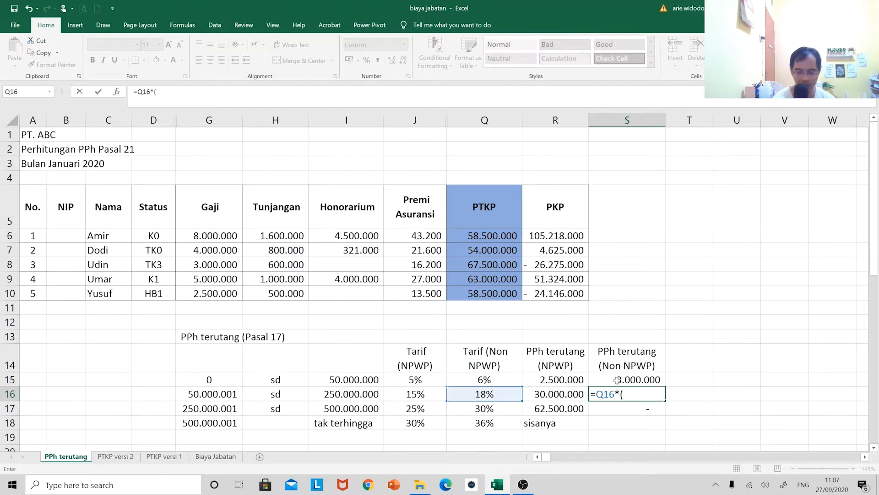
key("Left")
key("Left")
key("Left")
key("Left")
type("-")
key("shift+Up")
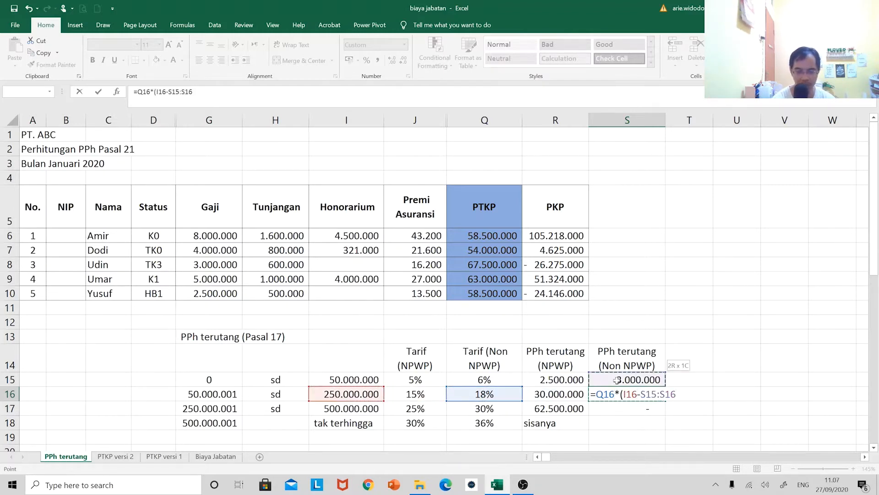
key("Left")
key("Left")
key("Left")
key("Left")
key("Up")
type(")")
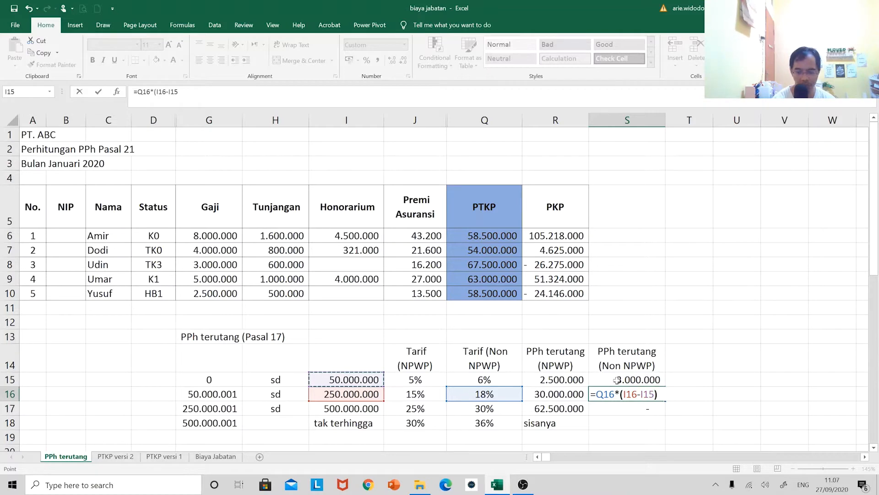
key("Return")
key("ctrl+d")
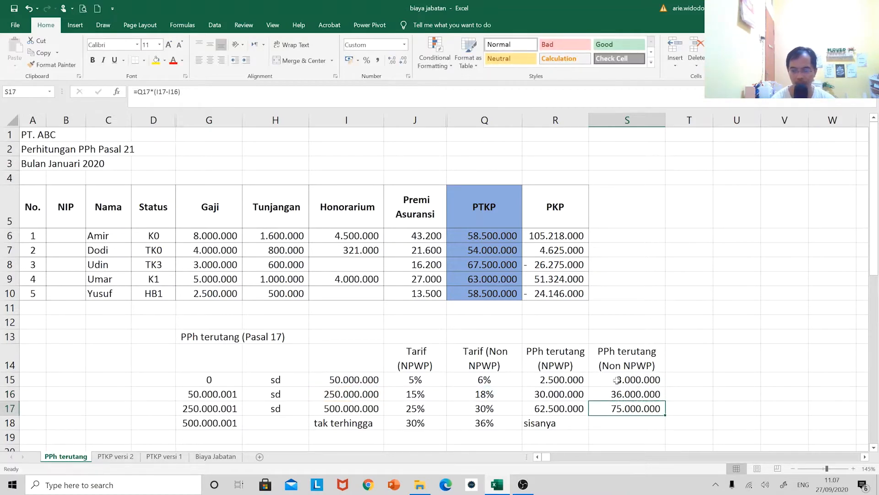
Review which cells the tax formulas in R15:R17 and S15:S17 refer to, without changing them
double_click(564, 381)
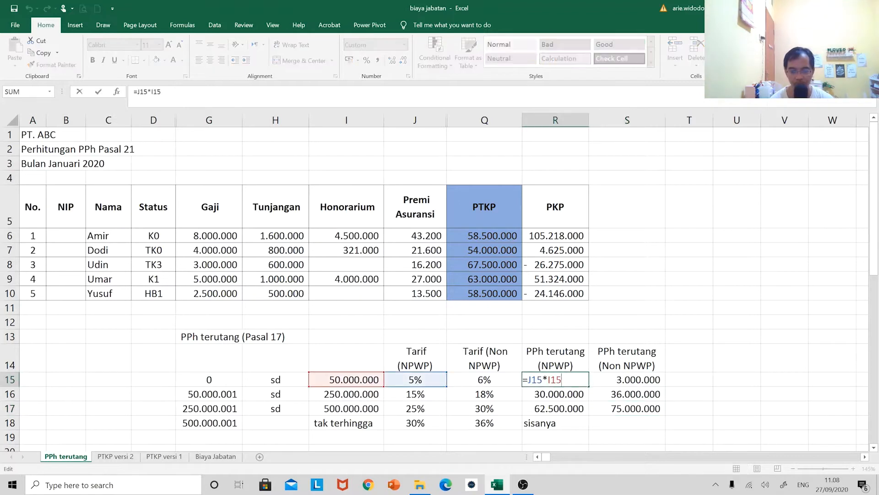
key("Return")
key("F2")
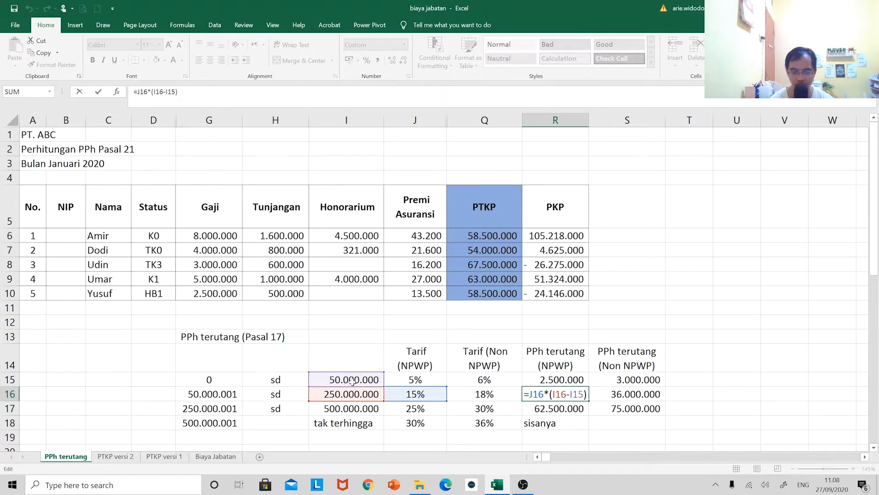
key("ctrl+Return")
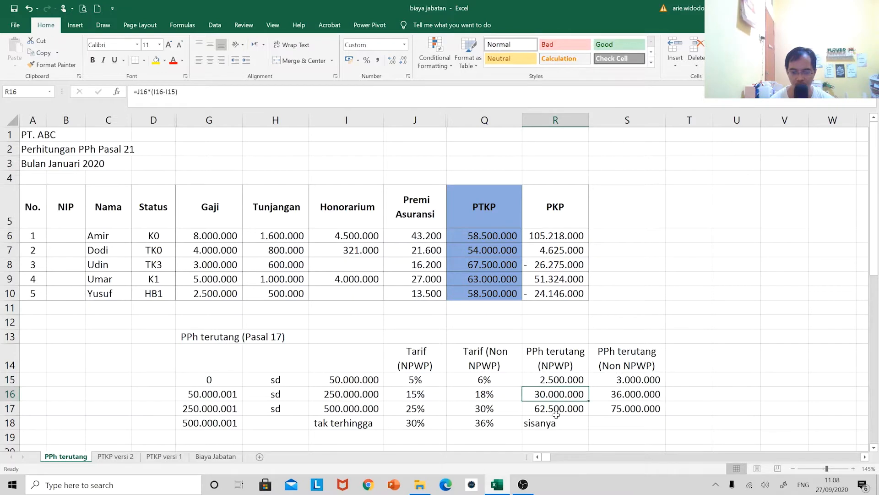
left_click(556, 410)
key("F2")
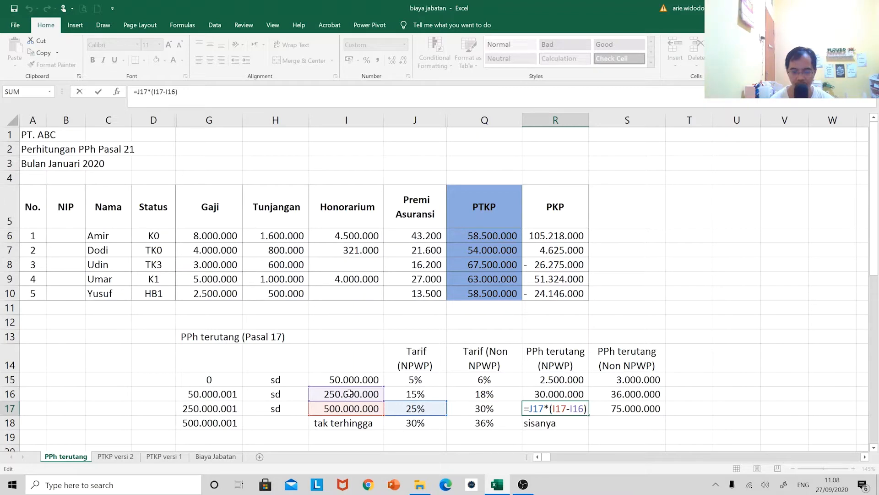
key("ctrl+Return")
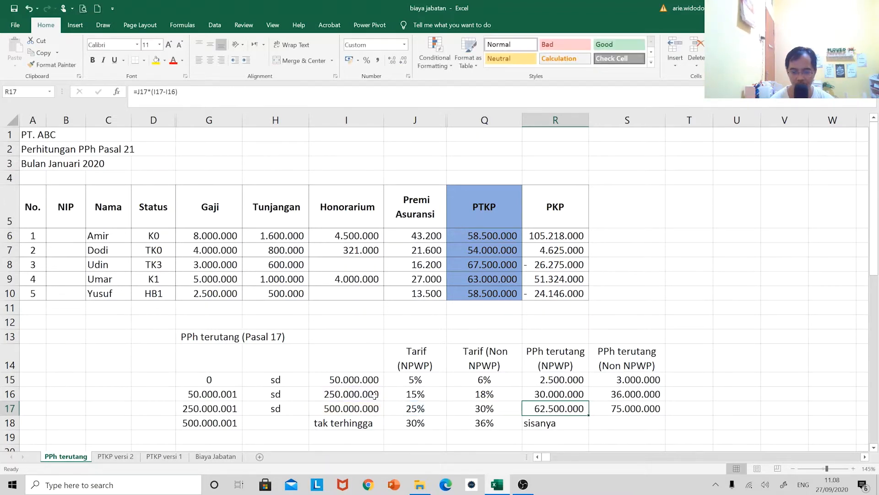
left_click(634, 382)
key("F2")
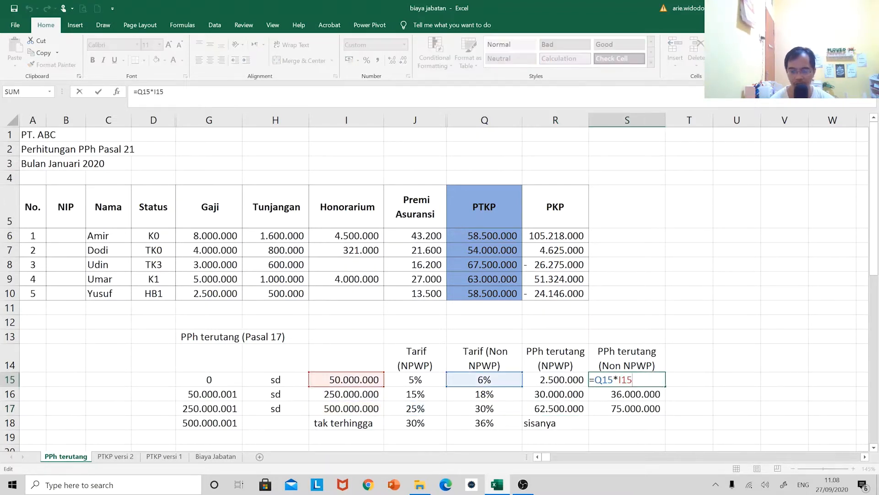
key("Escape")
left_click(633, 394)
key("F2")
key("Escape")
left_click(630, 407)
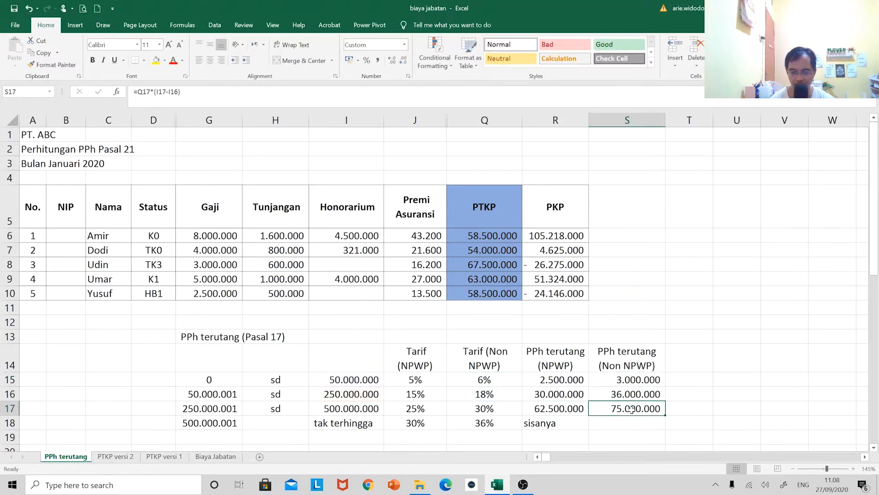
key("F2")
key("Escape")
left_click_drag(572, 377, 572, 409)
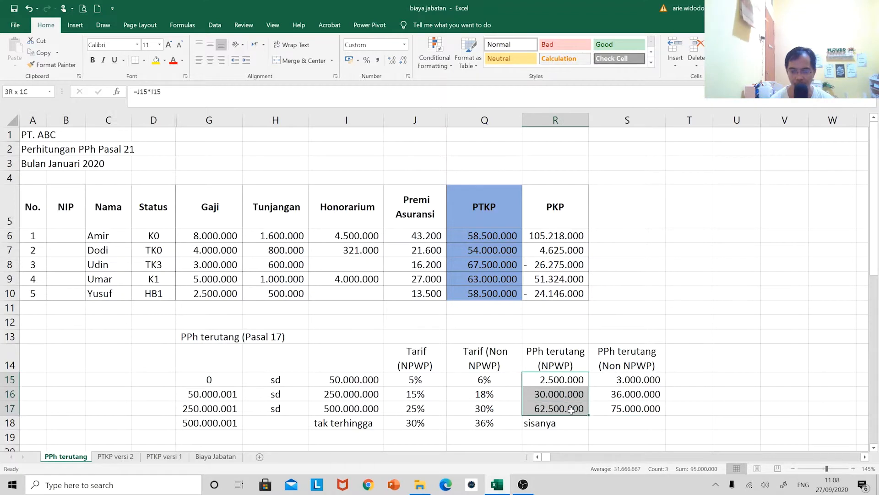
left_click(622, 206)
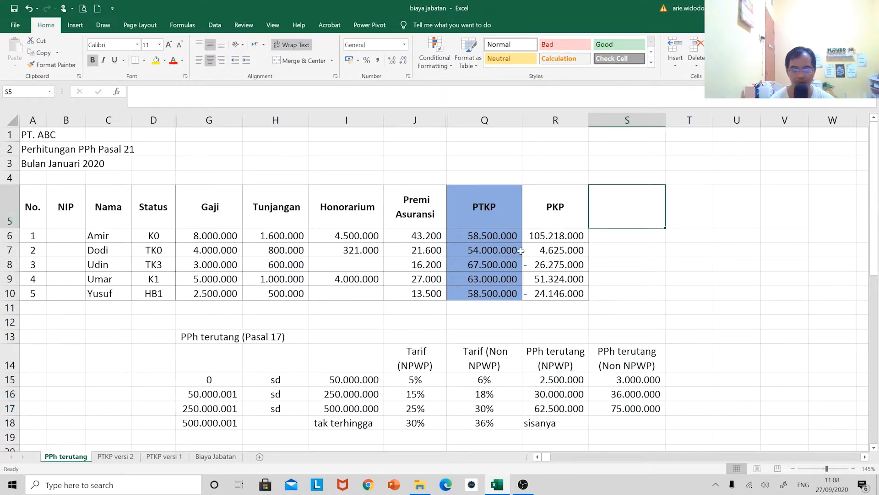
Highlight the negative PKP values in R8 and R10 with a yellow fill
left_click(555, 237)
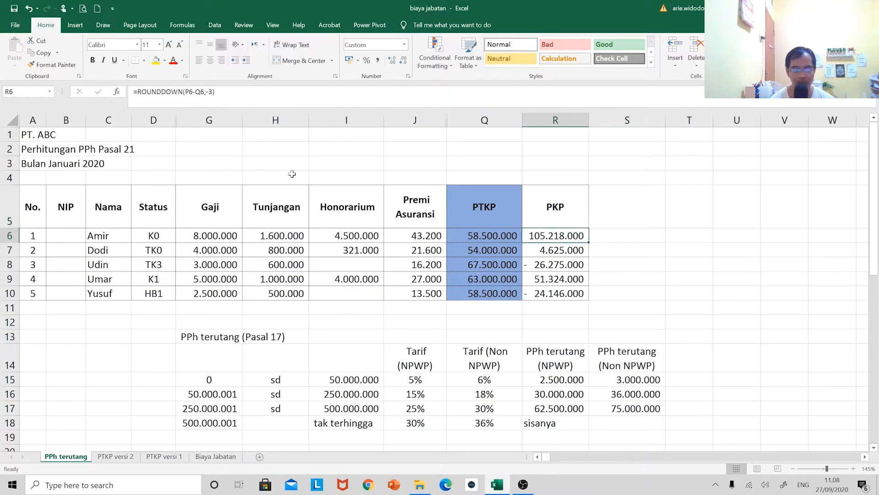
left_click(563, 265)
left_click(561, 293, "ctrl")
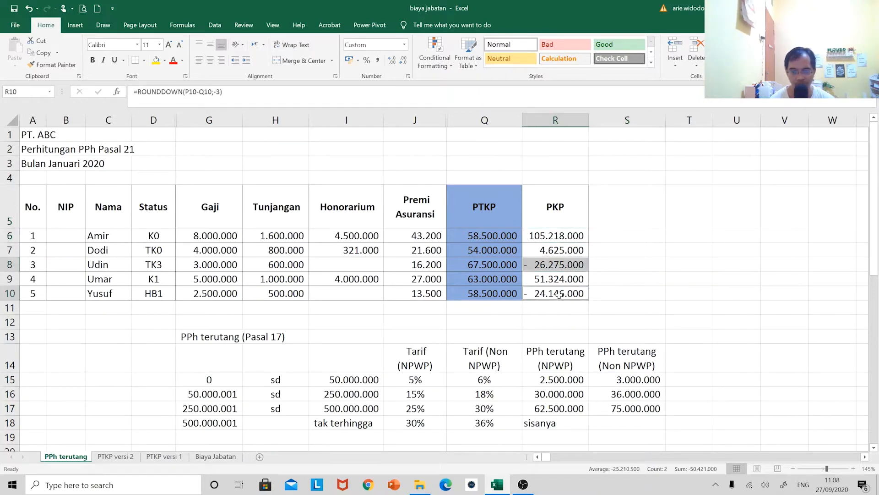
left_click(156, 60)
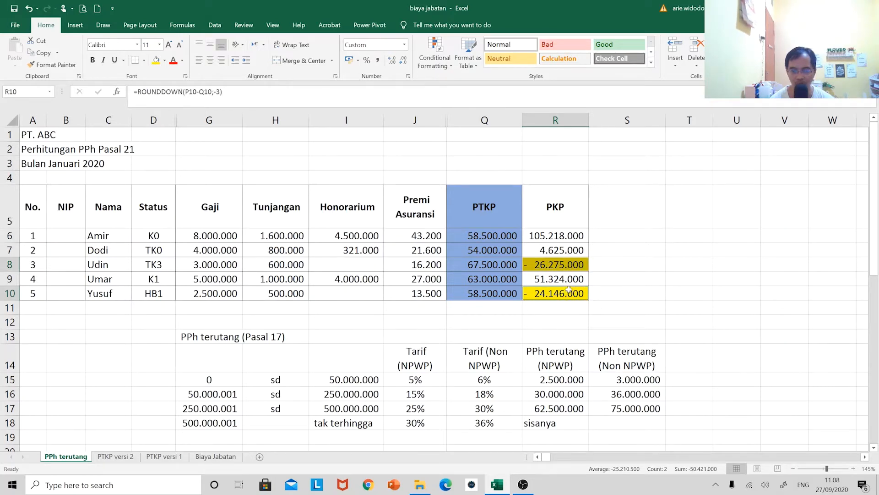
left_click(566, 235)
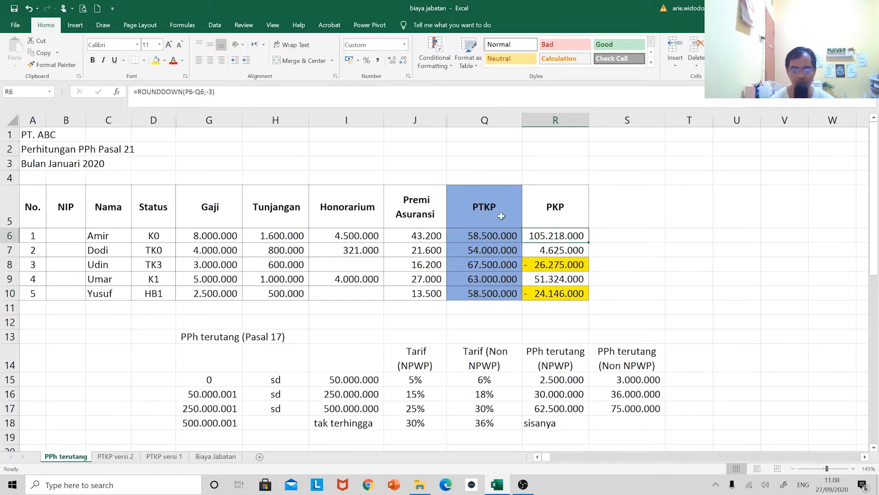
double_click(566, 236)
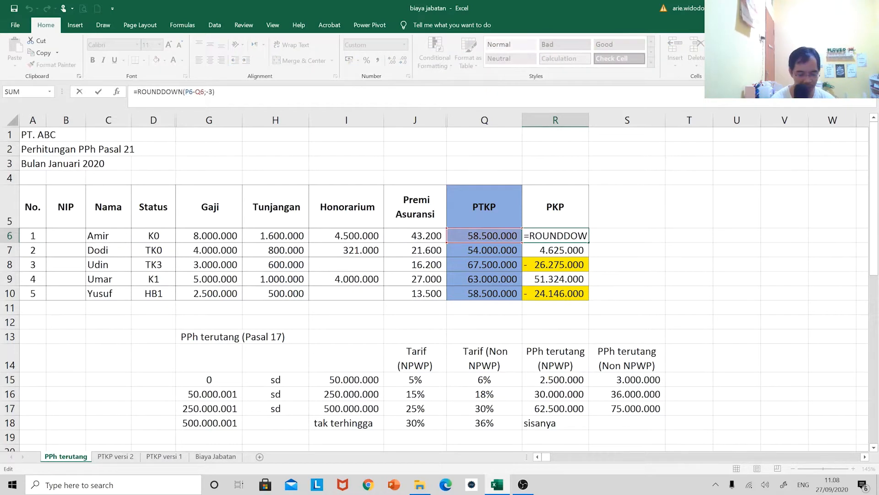
type("if(")
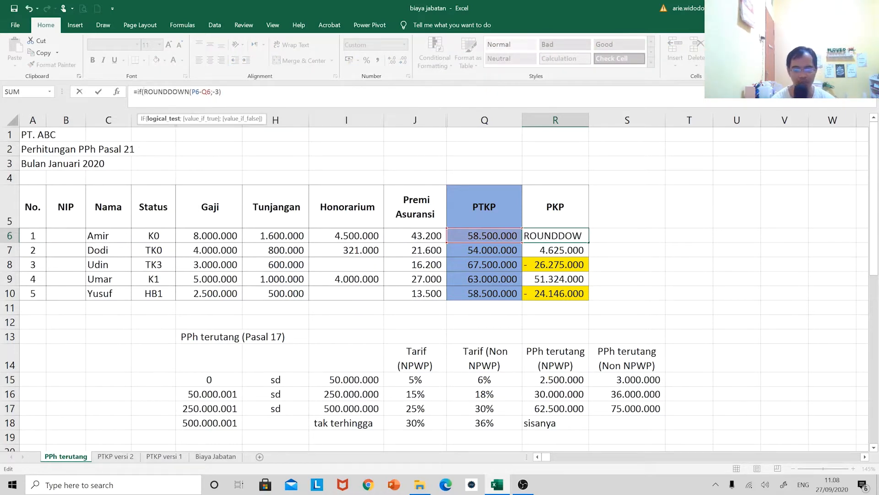
key("Left")
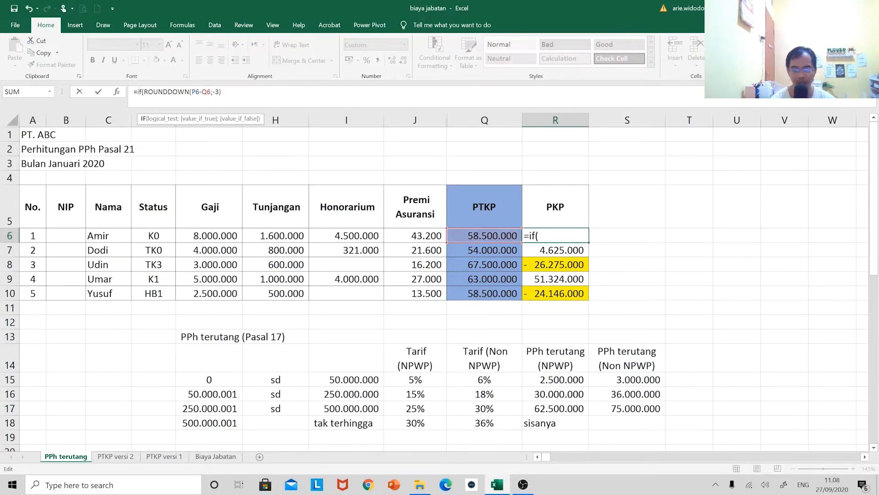
key("Escape")
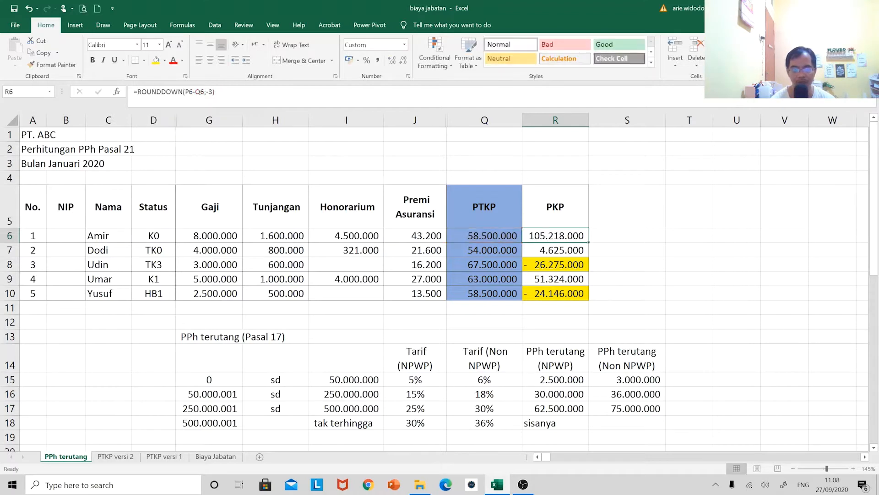
Unhide column P (Penghasilan Neto Setahun) between the Premi Asuransi and PTKP columns
double_click(449, 121)
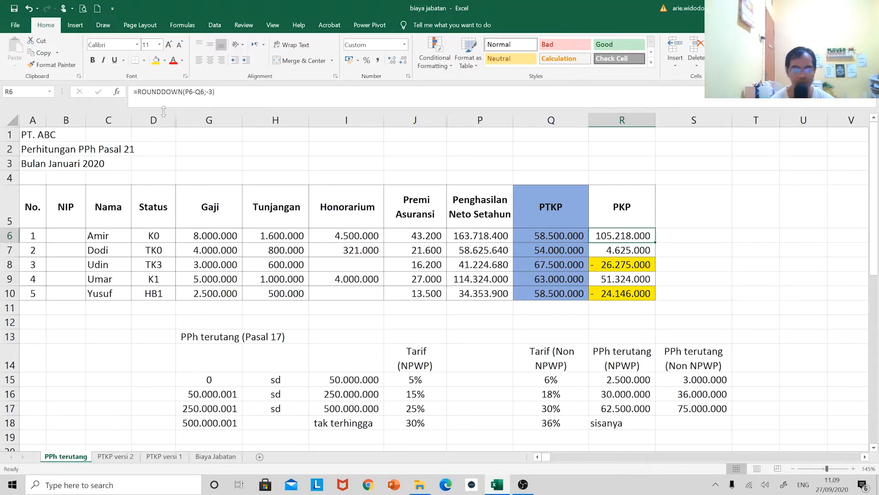
left_click(136, 92)
type("if(")
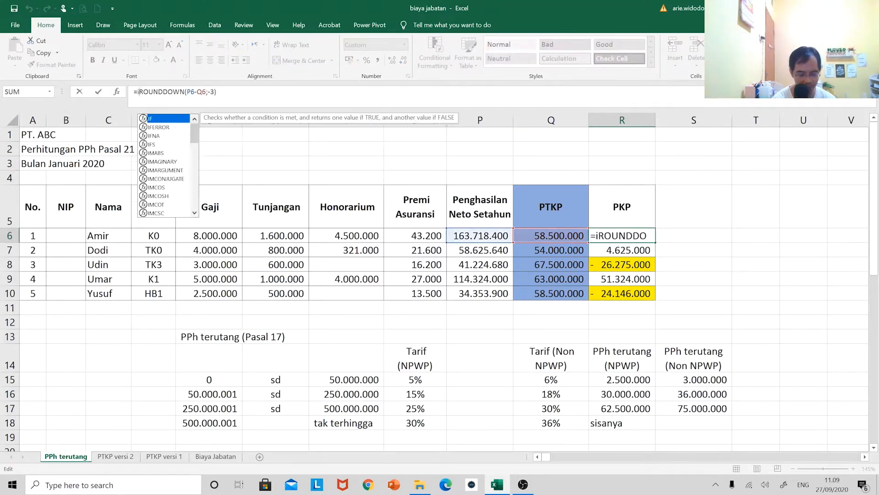
key("Left")
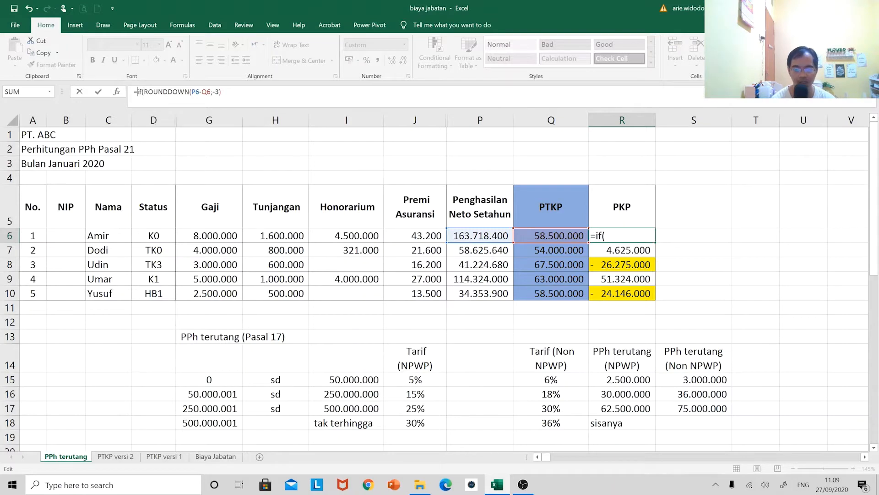
left_click(465, 236)
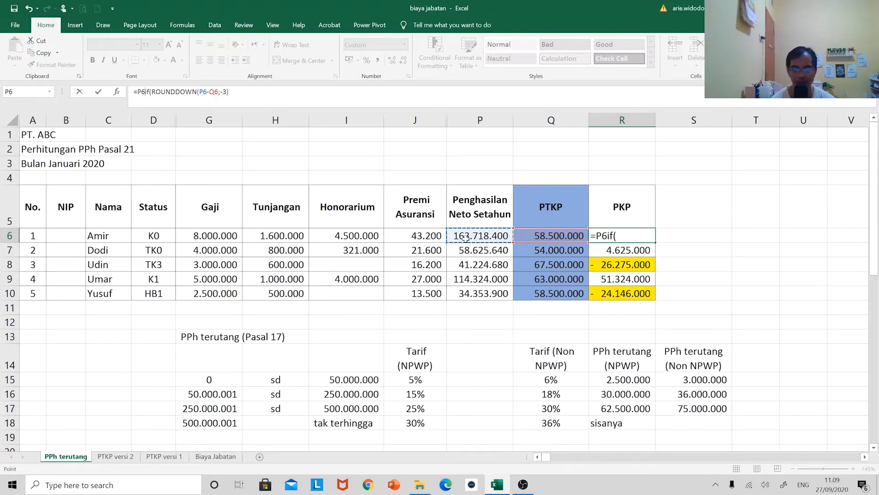
type(">")
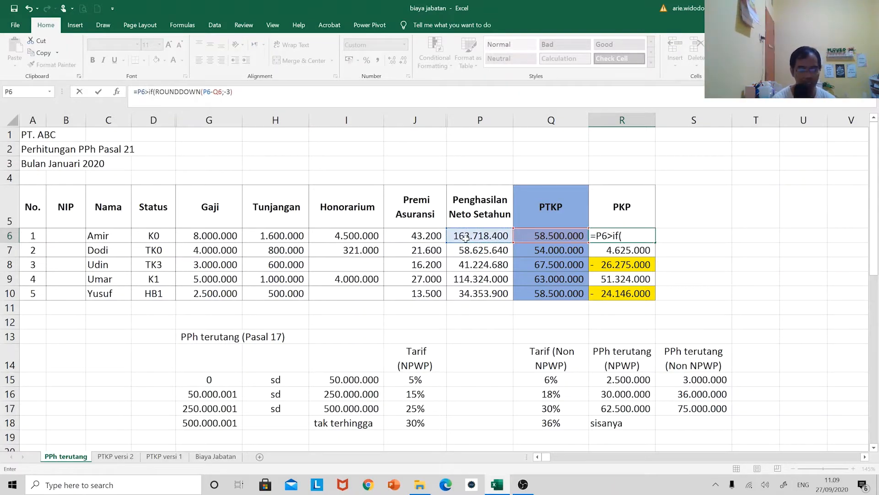
key("BackSpace")
type("<")
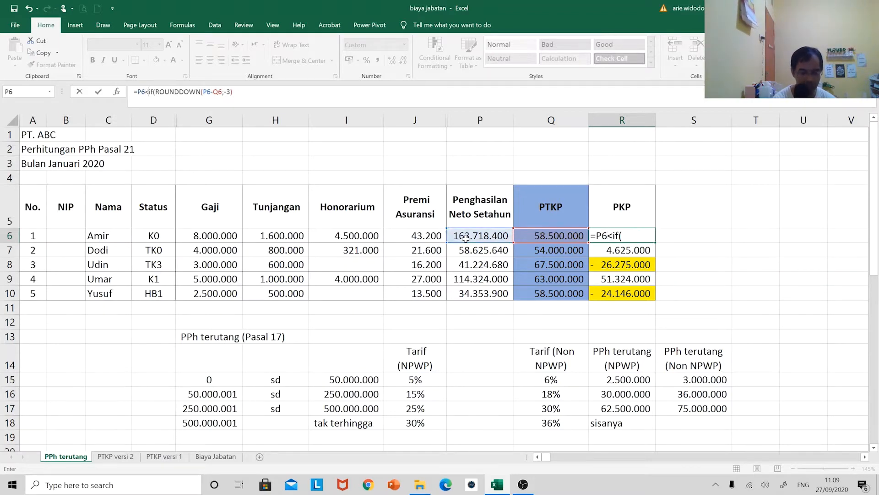
key("BackSpace")
key("BackSpace")
key("BackSpace")
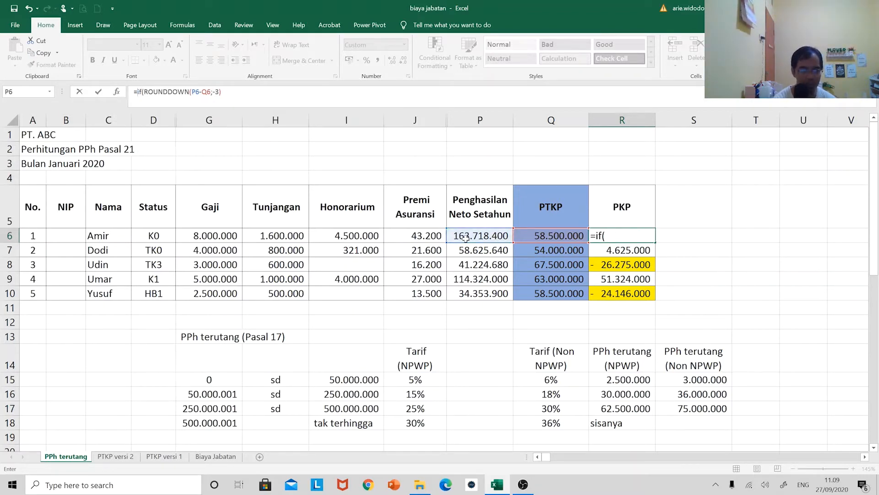
key("Escape")
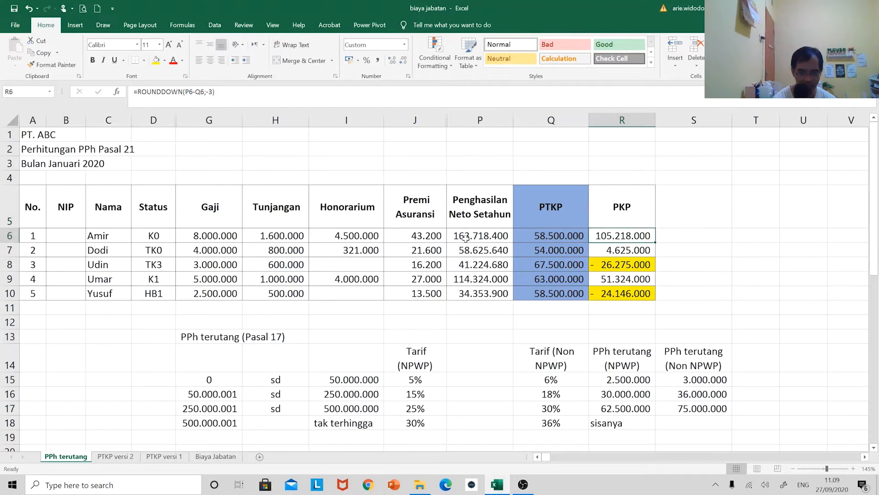
Start a new IF formula in R6 with the logical test P6-Q6<=0
type("=if")
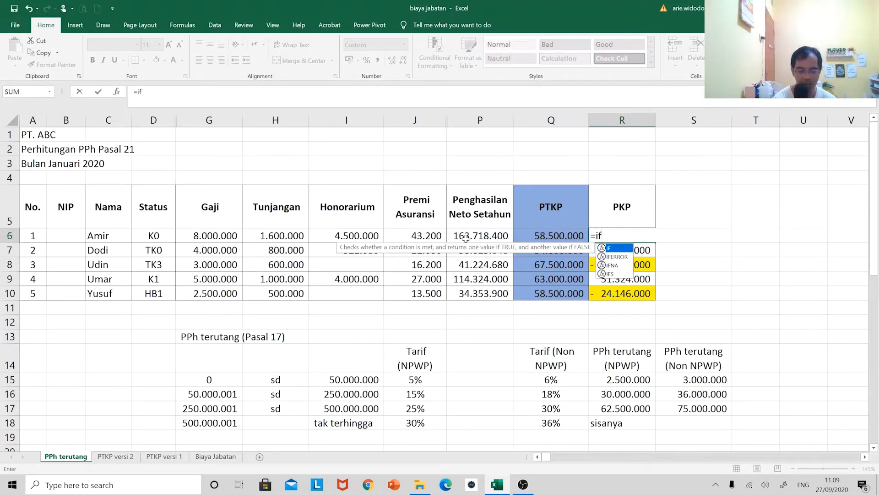
type("(")
left_click(465, 237)
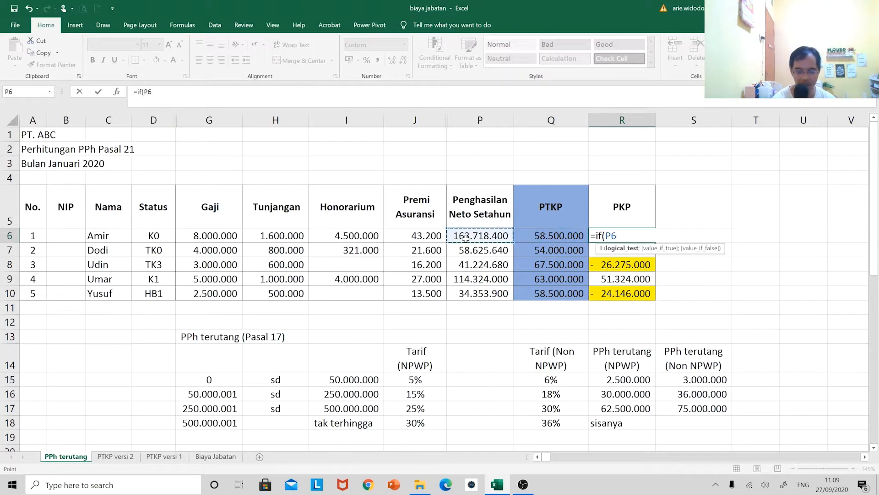
type("-")
key("Left")
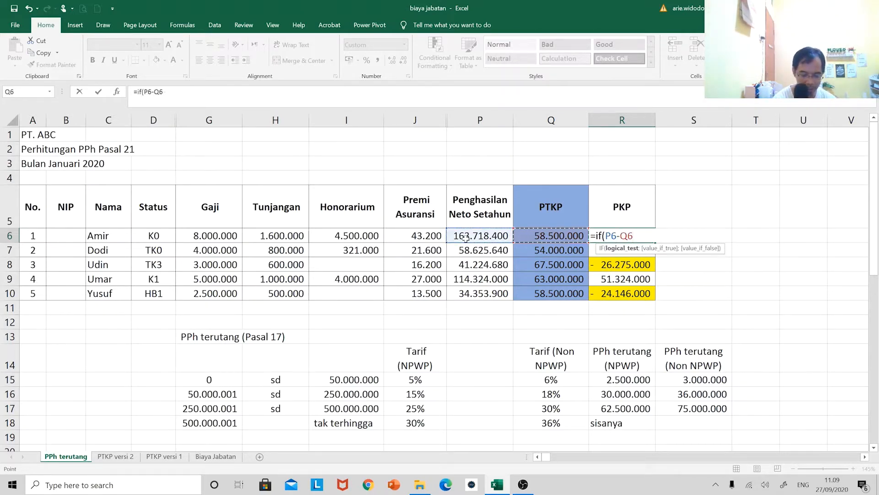
type("<")
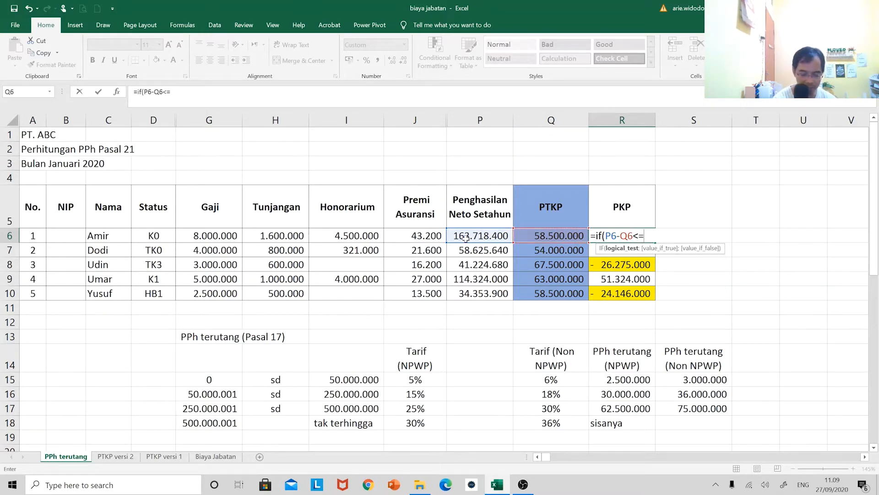
type("=0;")
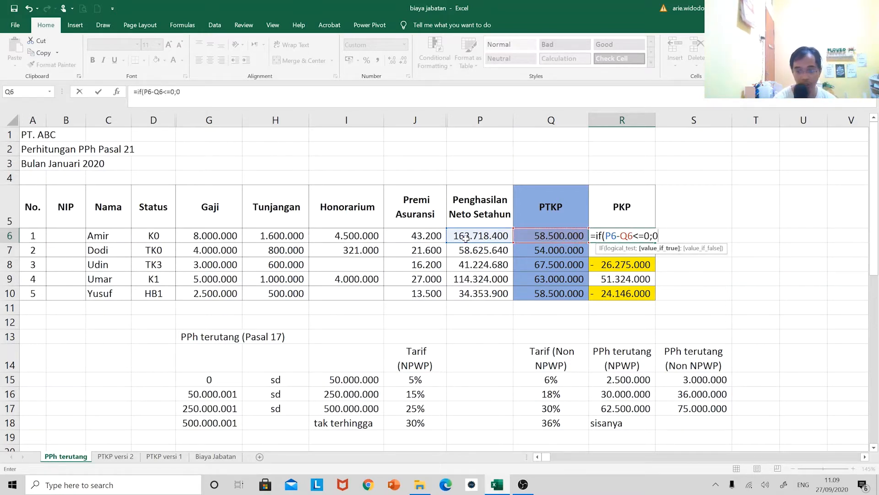
type("0;rou")
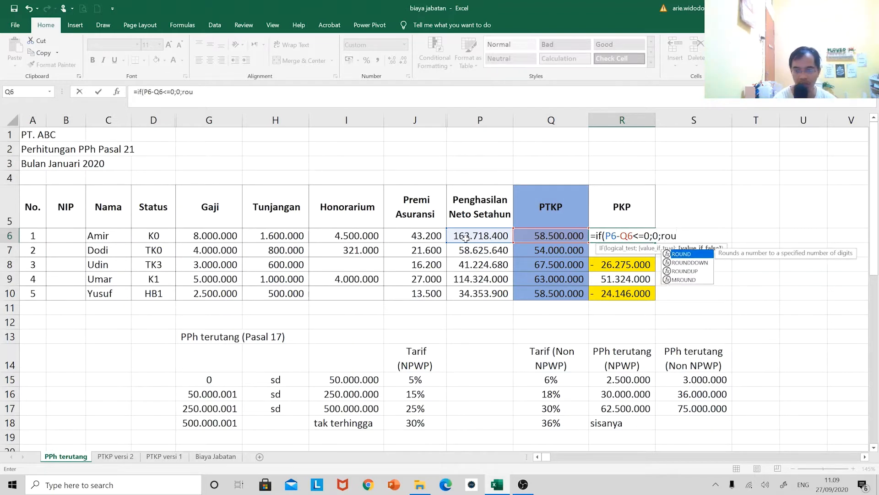
Make the IF in R6 return 0 when true and ROUNDDOWN(P6-Q6;-3) when false
key("Down")
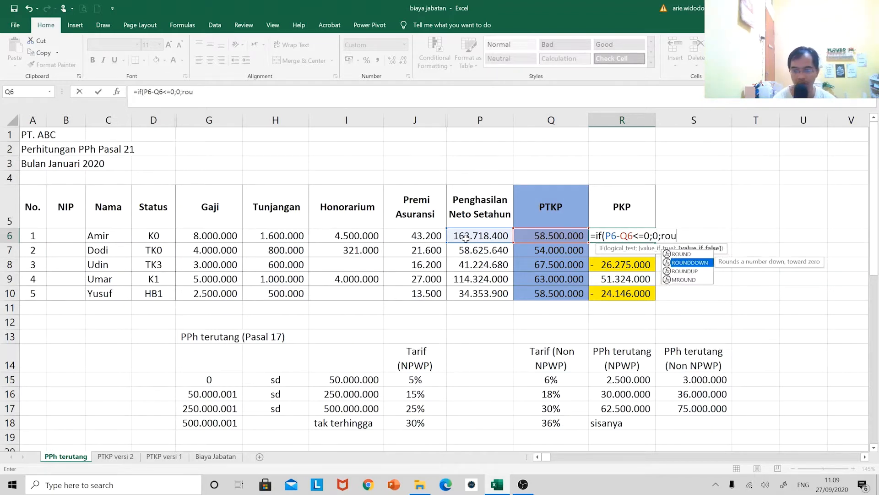
key("Tab")
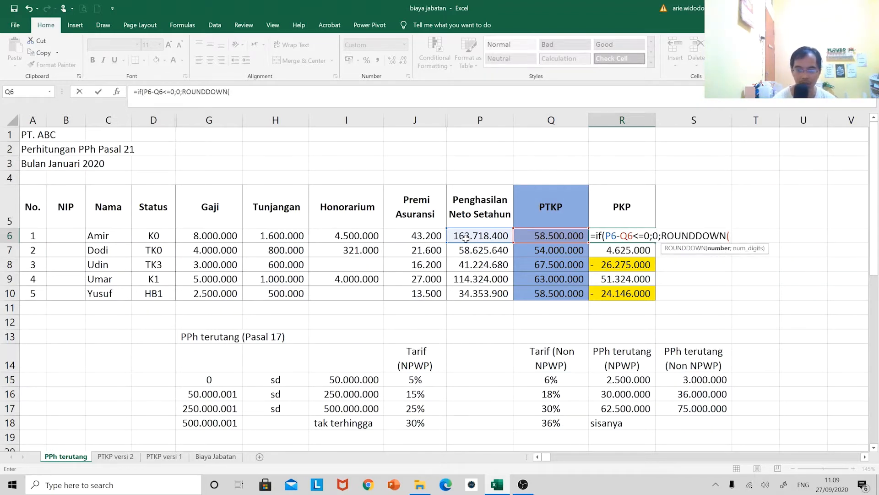
left_click(465, 237)
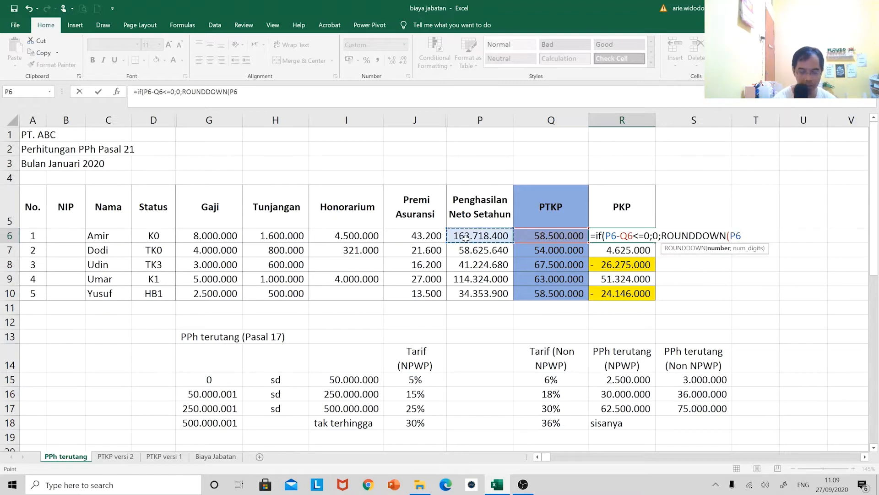
type("-")
left_click(537, 235)
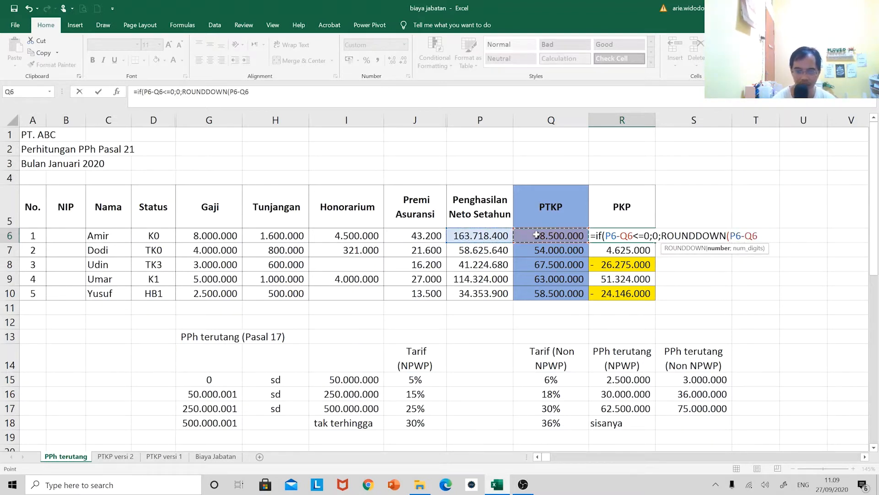
type(";-3")
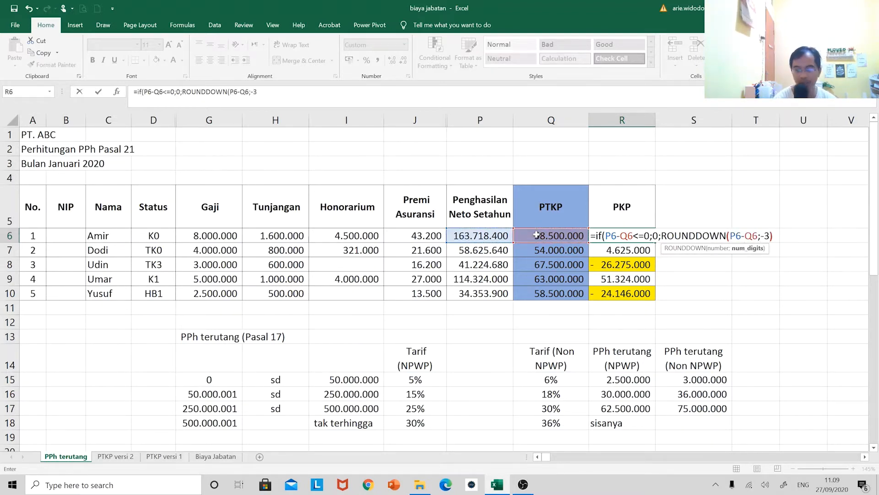
type(")")
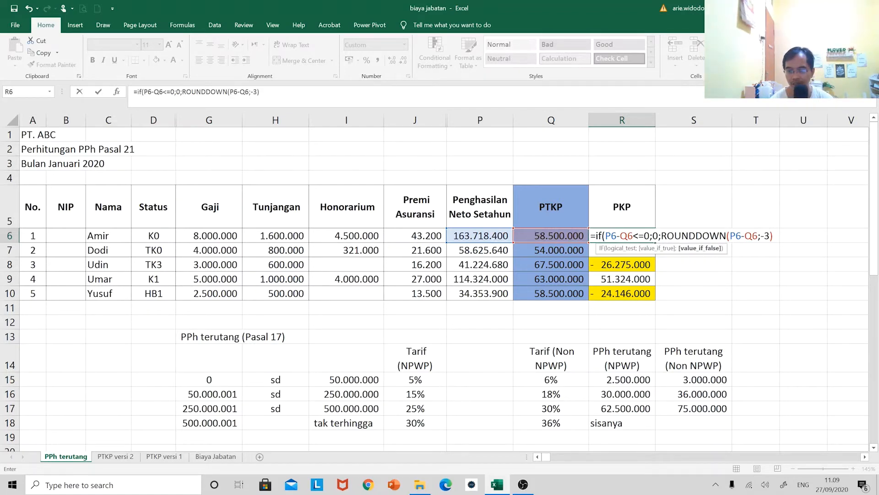
Enclose P6-Q6 in parentheses in R6's logical test and commit =IF((P6-Q6)<=0;0;ROUNDDOWN(P6-Q6;-3))
left_click(634, 235)
type(")")
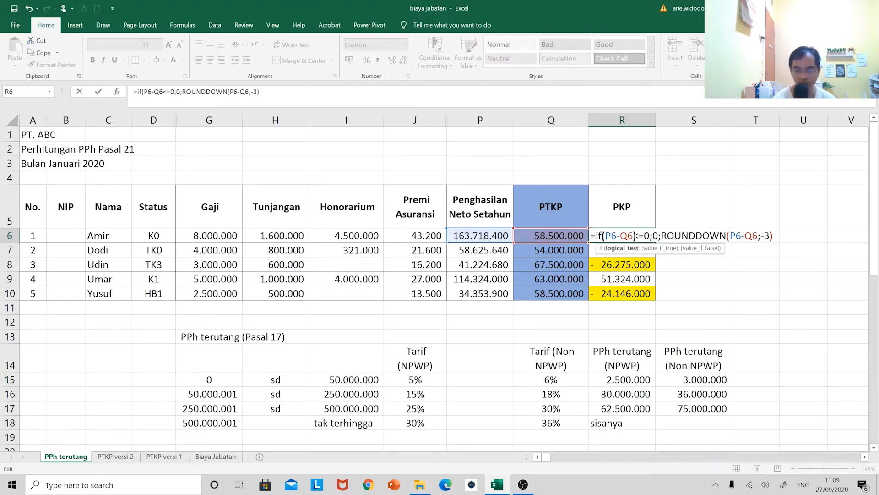
left_click(606, 235)
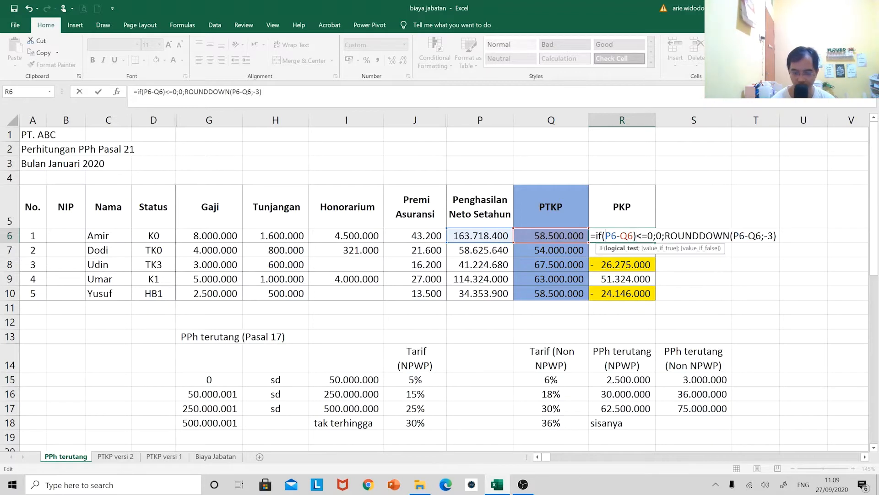
type("(")
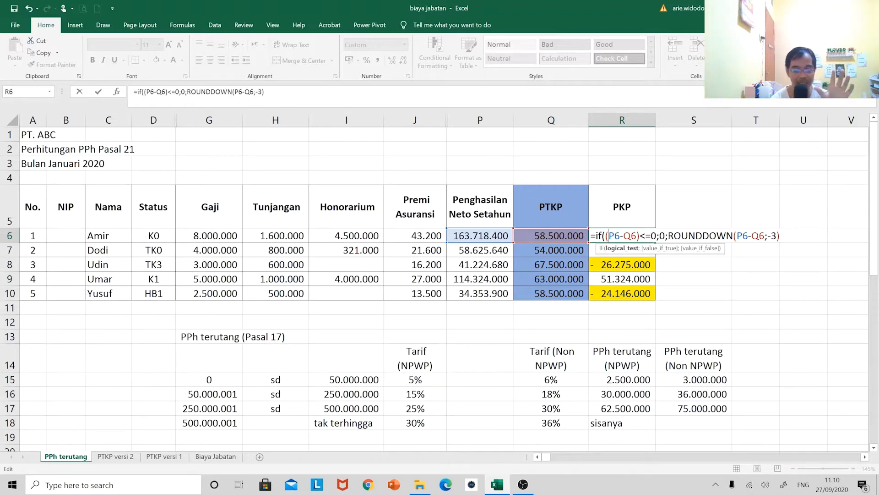
key("Return")
key("Return")
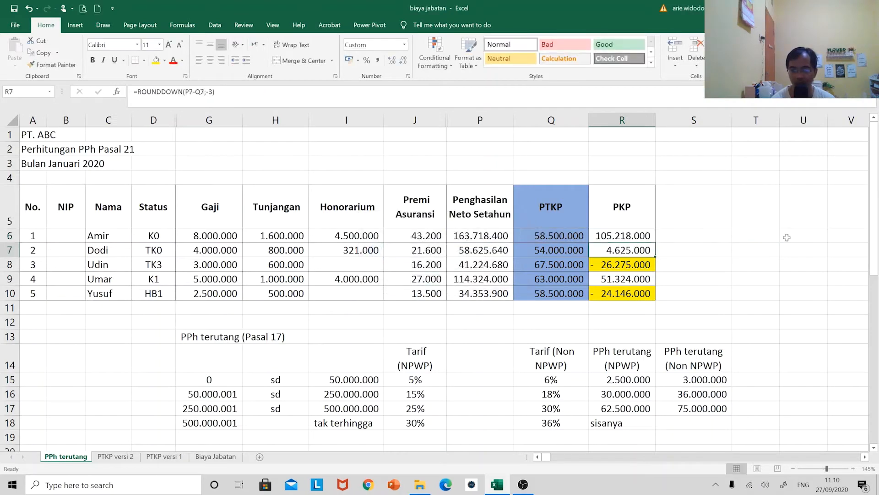
Copy the PKP formula from R6 into R7:R10 for the remaining employees
key("Up")
key("ctrl+c")
key("Down")
key("shift+Down")
key("shift+Down")
key("shift+Down")
key("ctrl+v")
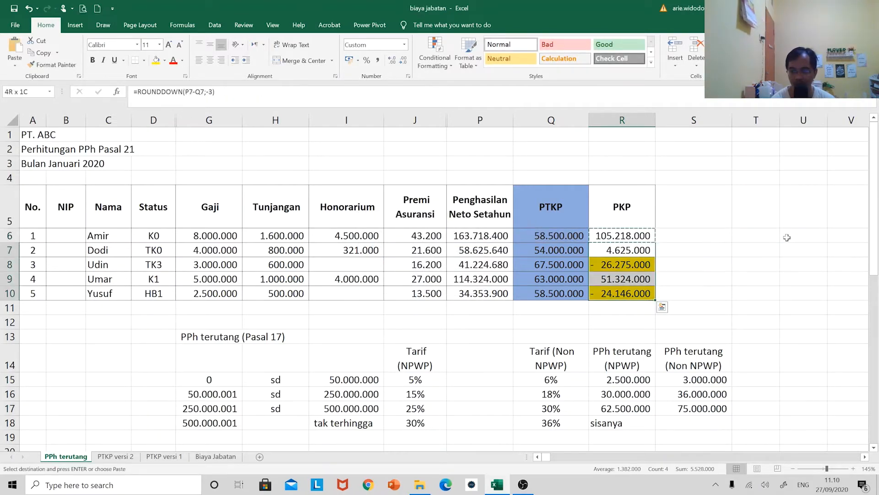
key("Escape")
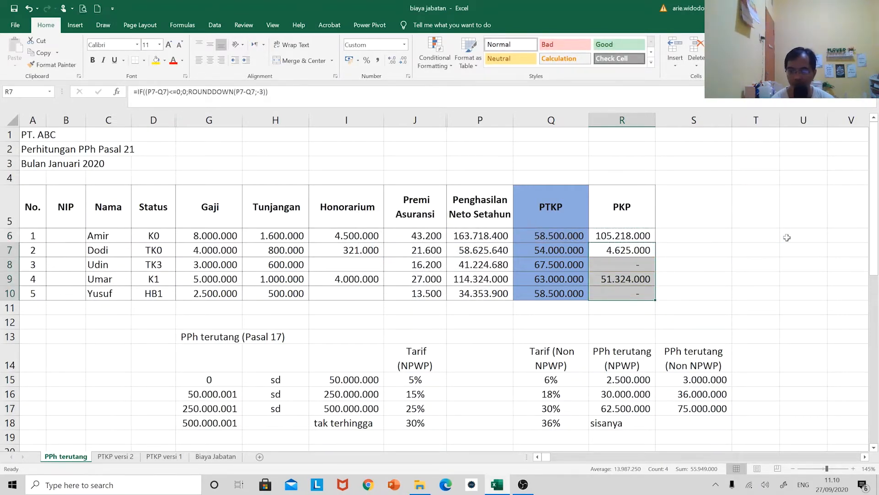
Check the formulas in R8, P7 and R6 without changing them
left_click(614, 260)
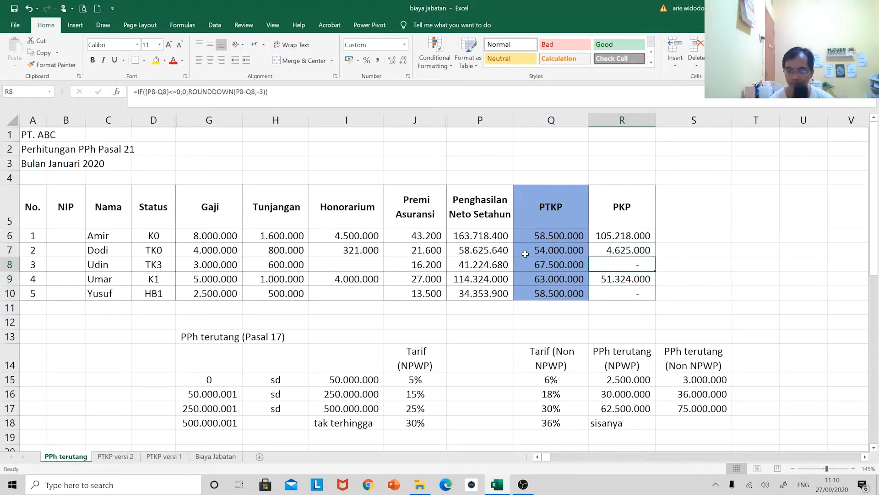
left_click(495, 253)
key("F2")
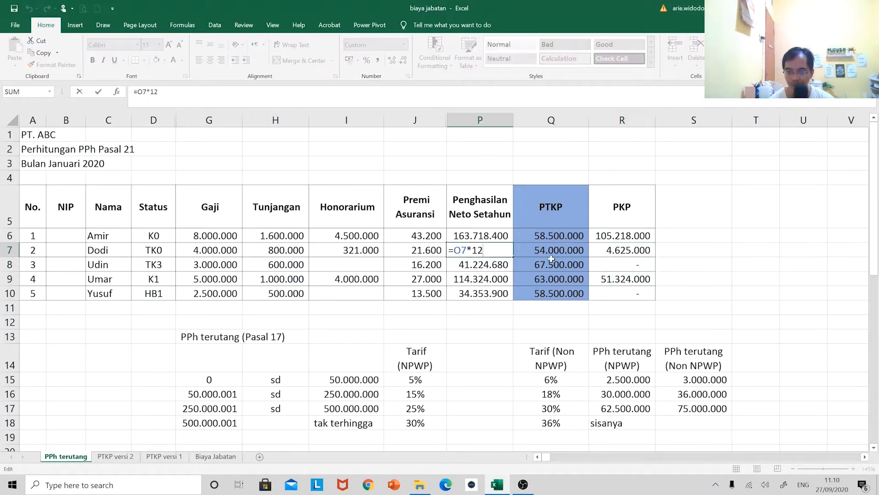
key("Escape")
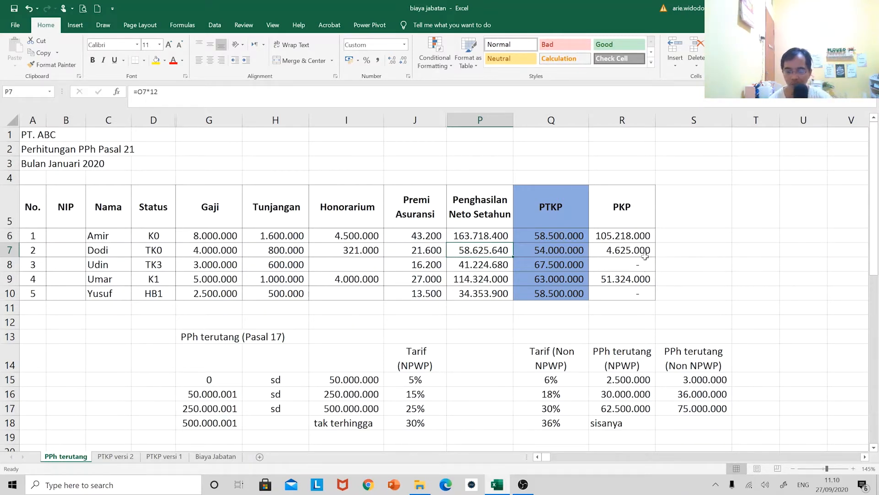
left_click(629, 231)
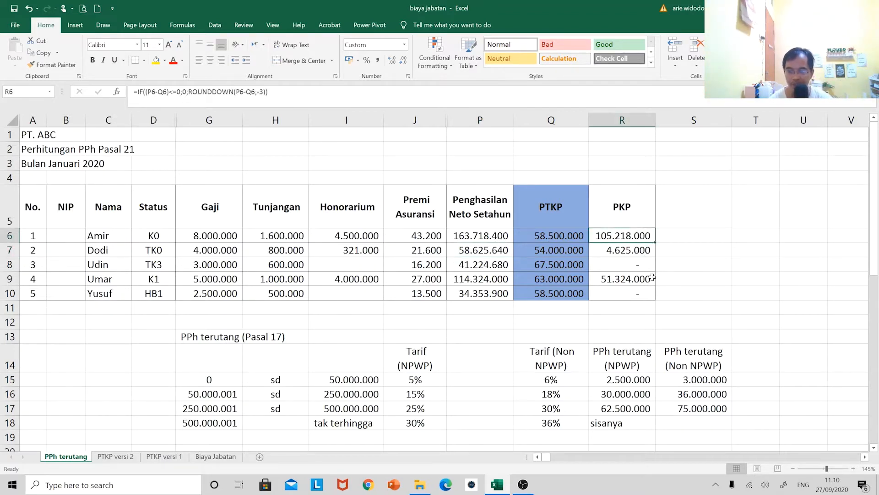
Copy the PKP header cell to S5 and replace its text with PPh terutang setahun
left_click(640, 213)
left_click(680, 213)
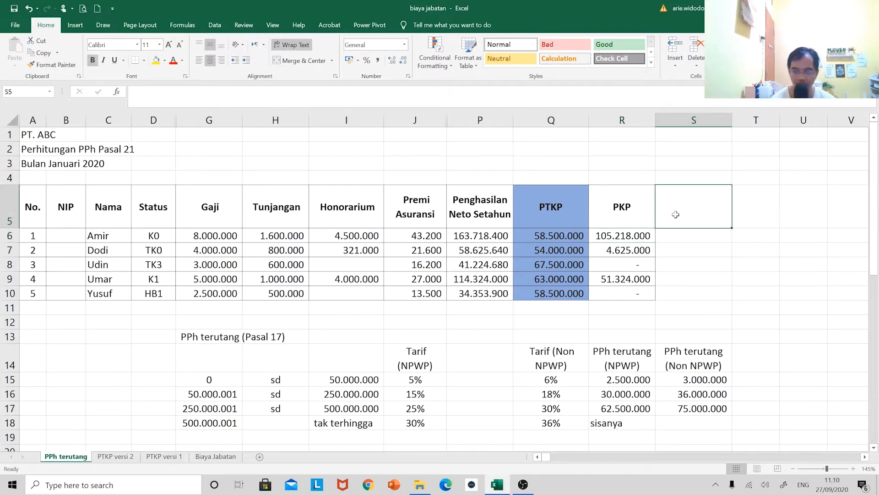
left_click_drag(624, 211, 635, 292)
left_click(628, 201)
key("ctrl+c")
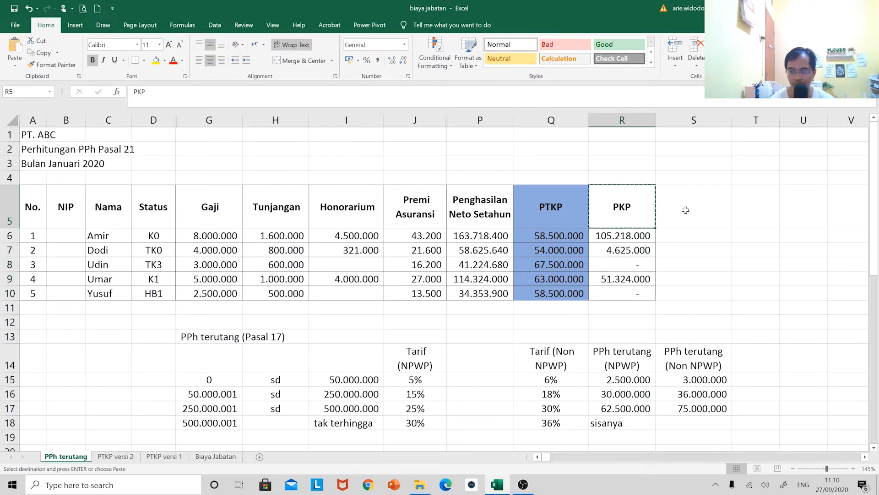
left_click(686, 209)
key("ctrl+v")
type("PPh")
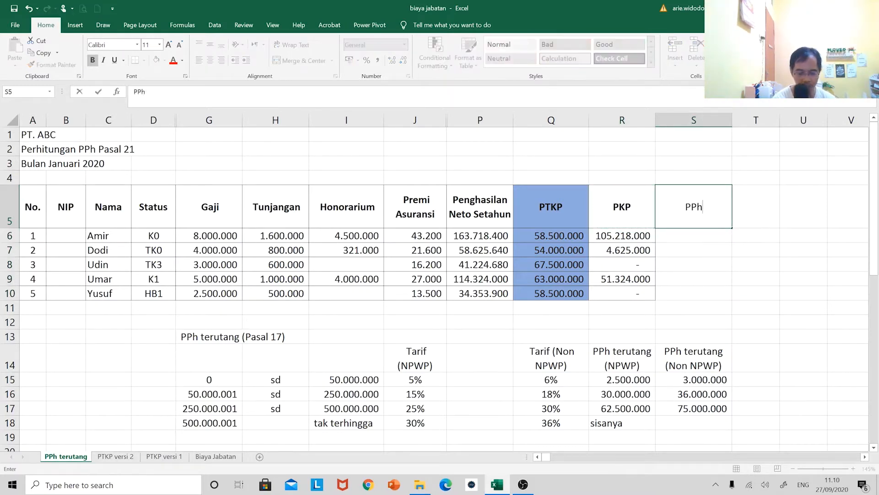
type(" terutang setahun")
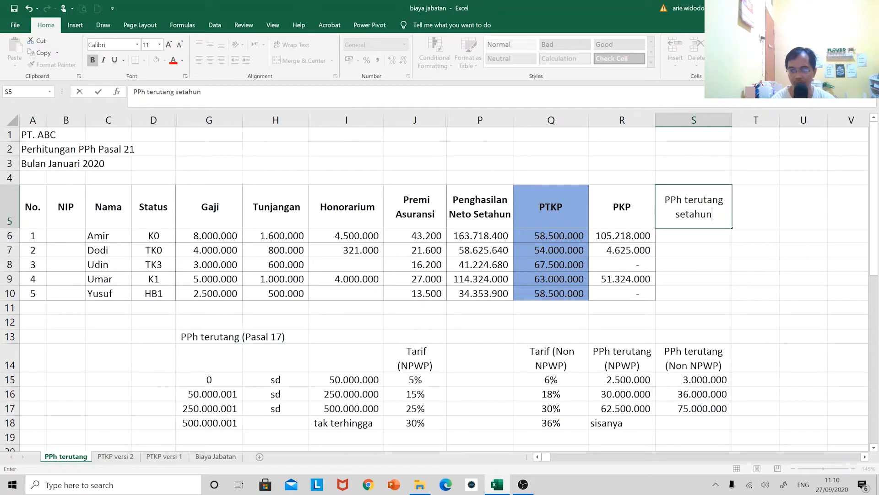
key("Return")
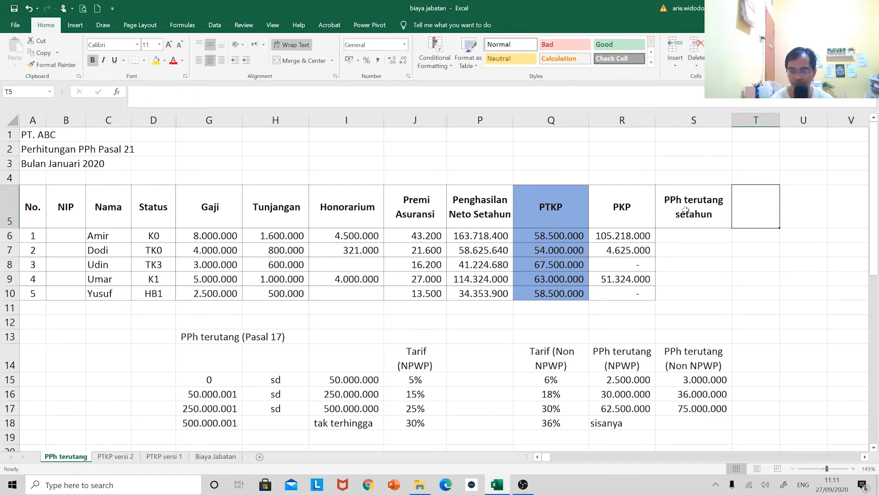
Copy the PPh terutang setahun header from S5 to T5 and change its text to PPh terutang sebulan
left_click(685, 210)
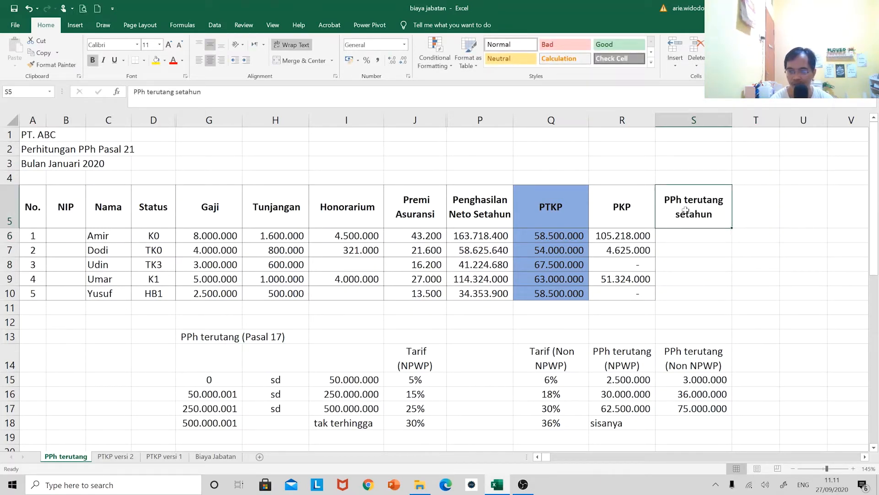
key("ctrl+c")
key("Right")
key("Return")
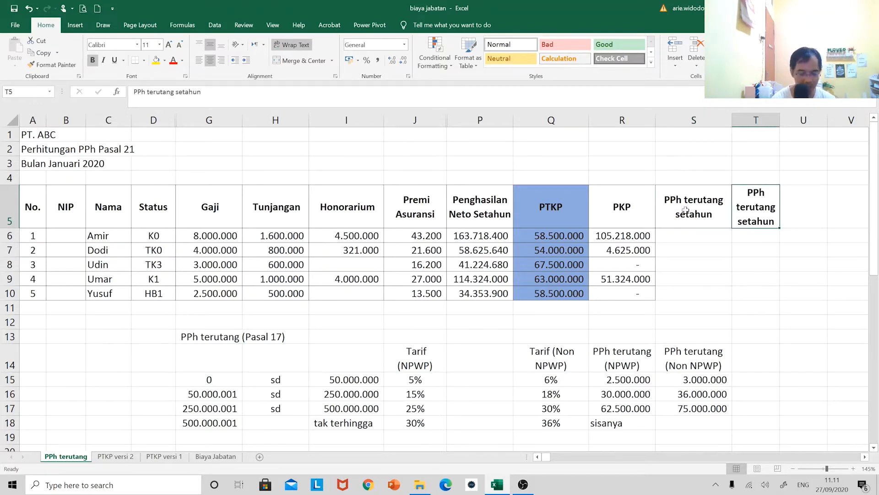
key("F2")
key("ctrl+shift+Left")
type("sebul")
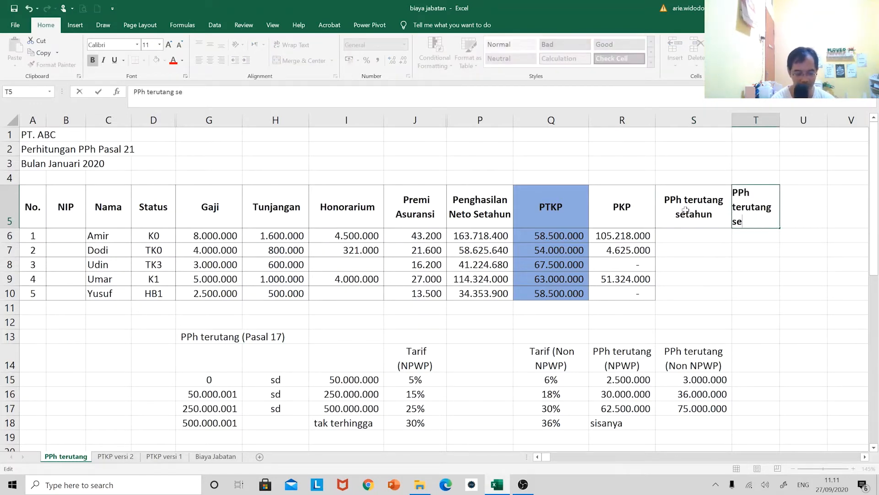
key("Return")
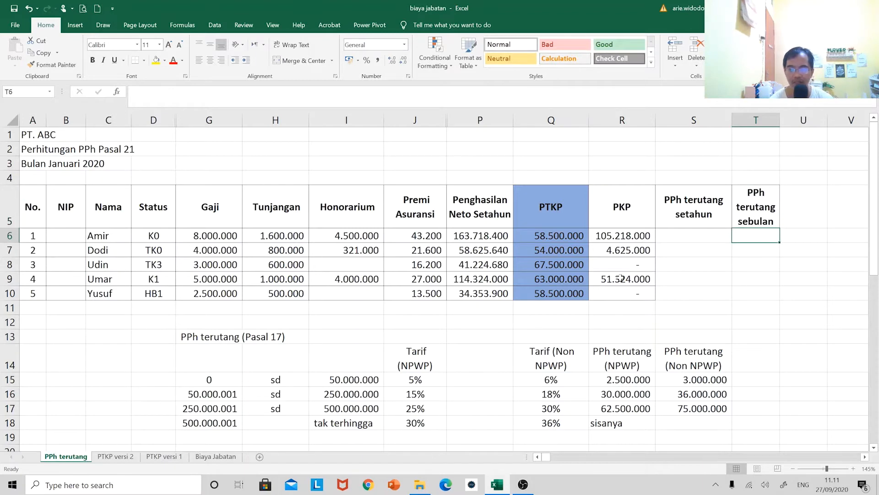
Hide column P, Penghasilan Neto Setahun
left_click(481, 120)
right_click(493, 122)
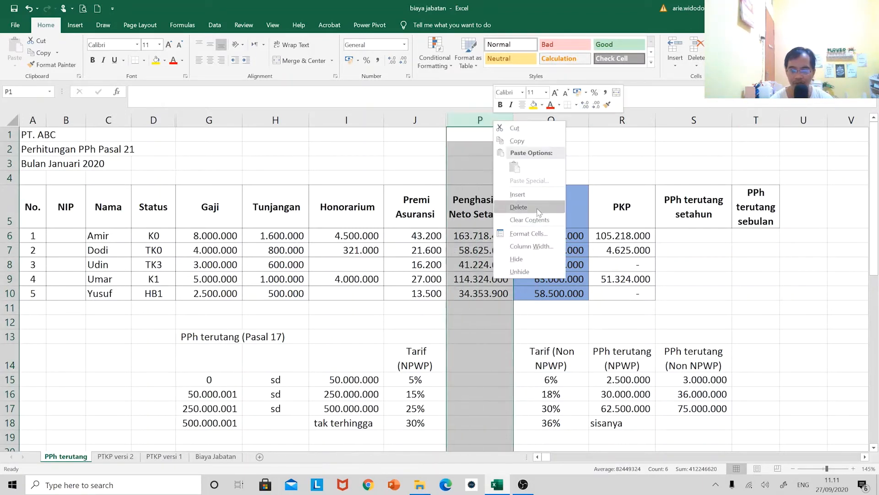
left_click(532, 255)
left_click(536, 250)
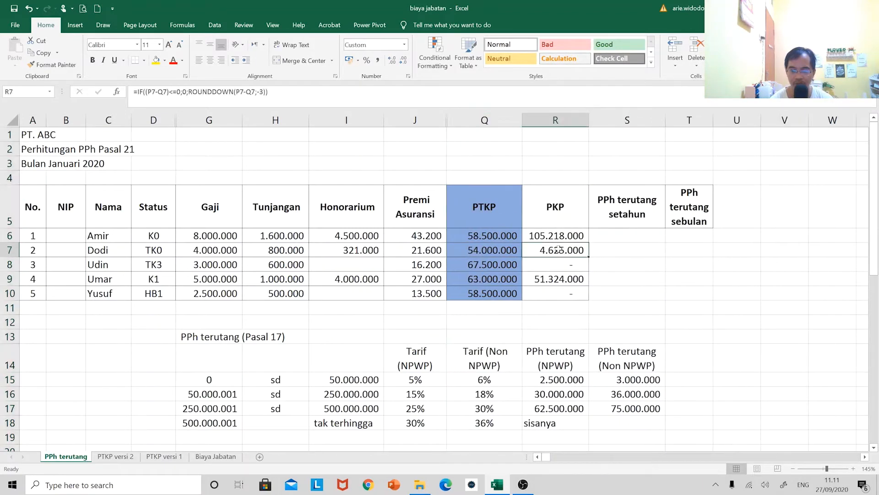
left_click(494, 239)
scroll(548, 299, "up", 1, "ctrl")
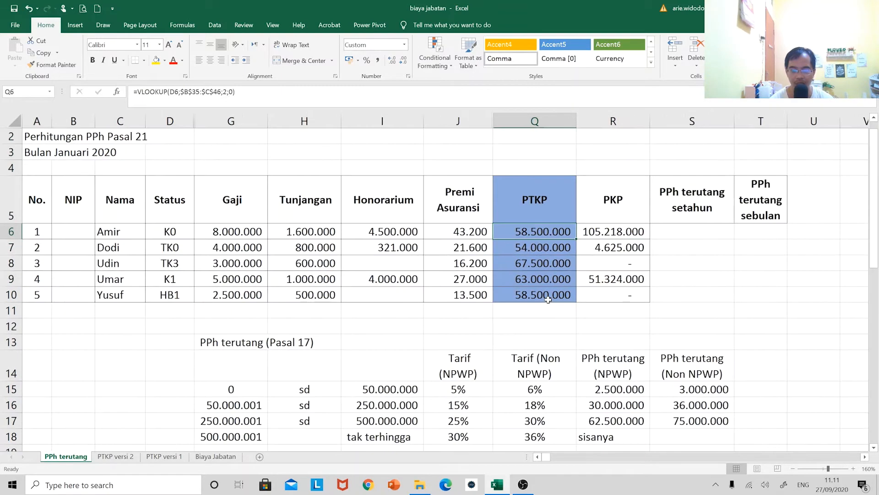
left_click(865, 456)
left_click(865, 457)
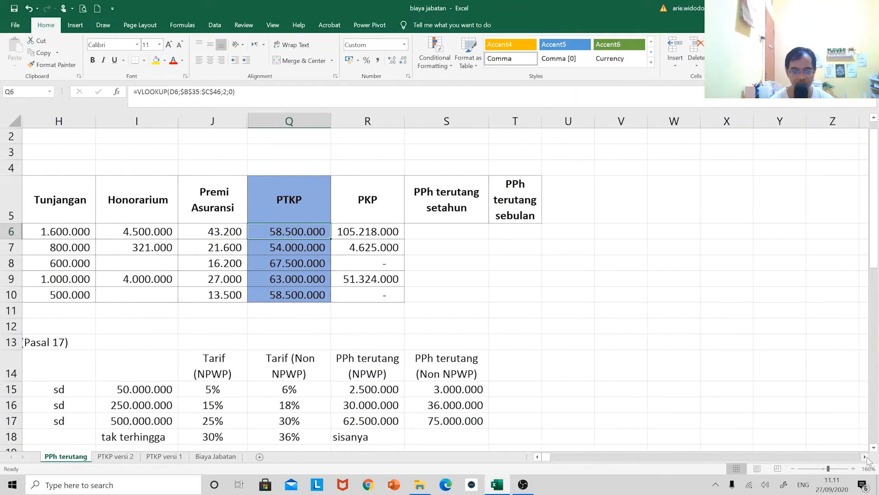
left_click(561, 457)
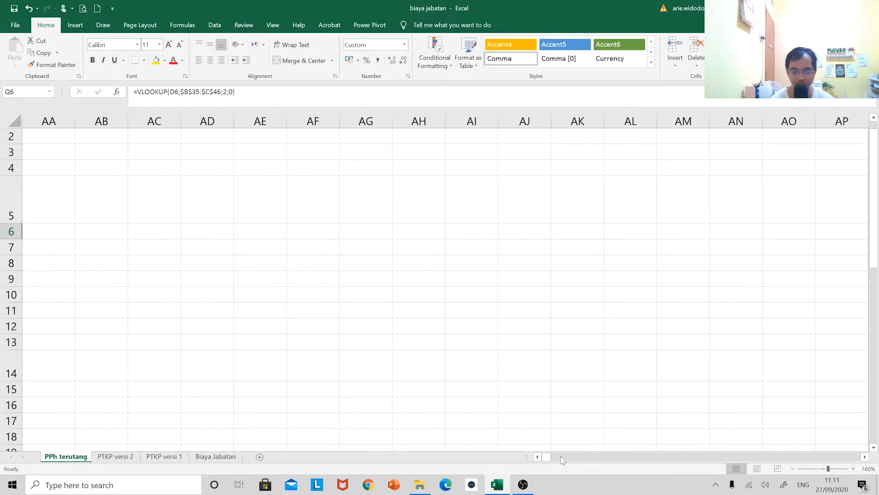
left_click_drag(547, 458, 538, 458)
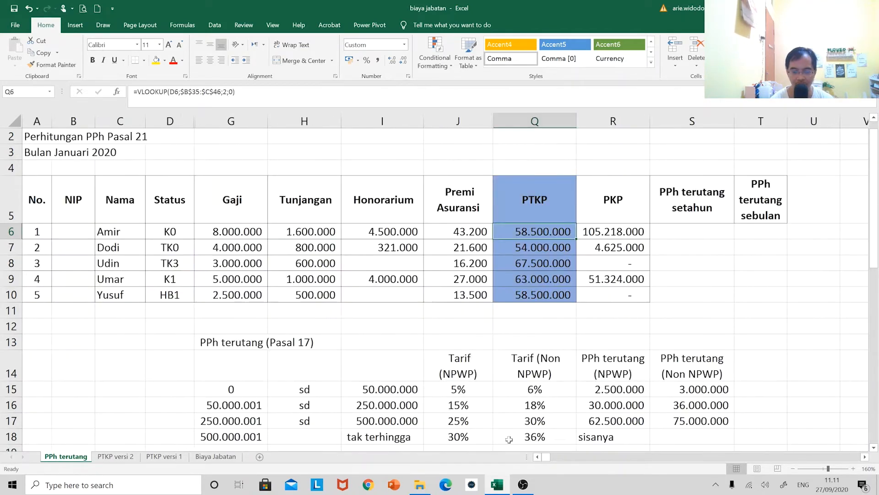
Unhide the columns between Status (D) and Gaji (G)
left_click(169, 202)
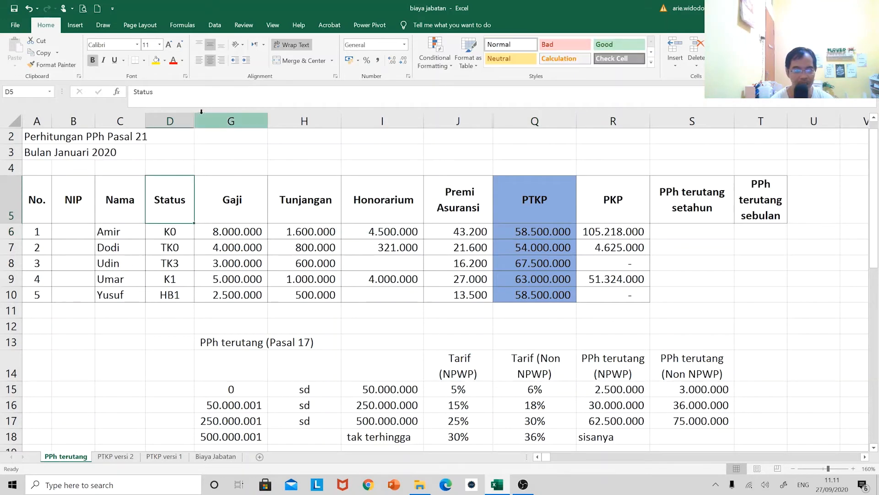
left_click_drag(169, 121, 231, 121)
right_click(204, 172)
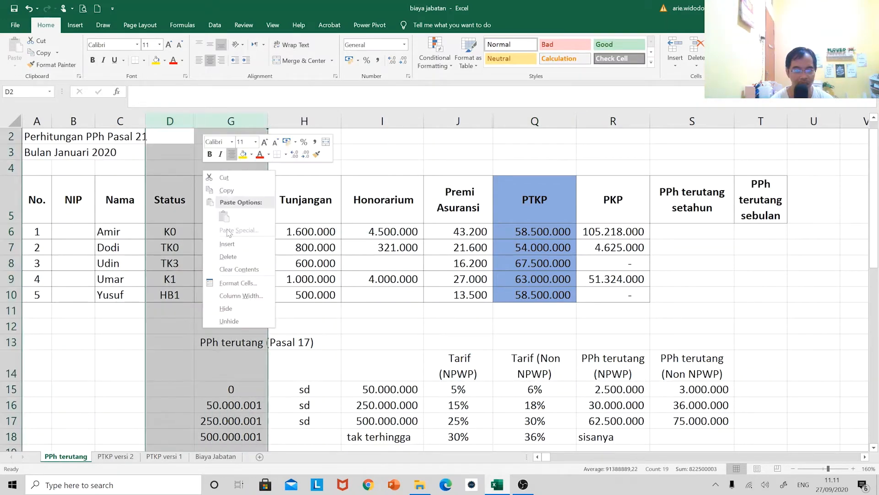
left_click(237, 321)
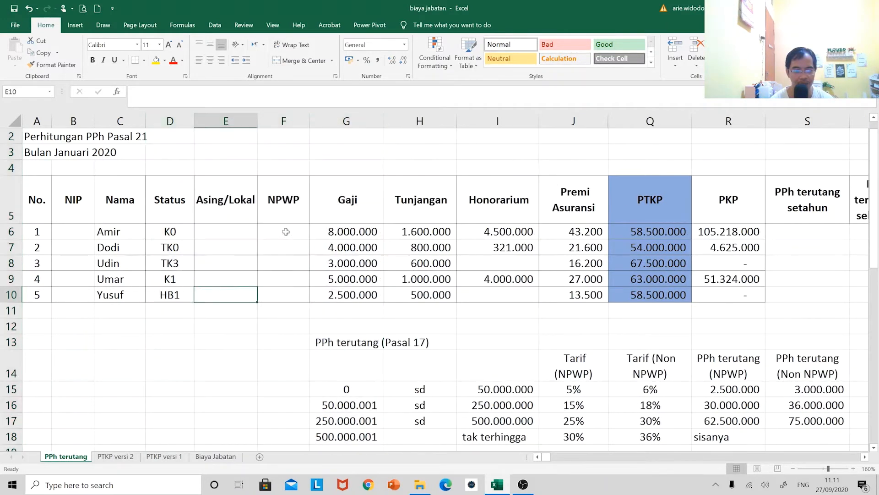
Insert a comment on the NPWP header in F5 with the lines NPWP = X and Non NPWP = -
left_click(279, 229)
right_click(291, 198)
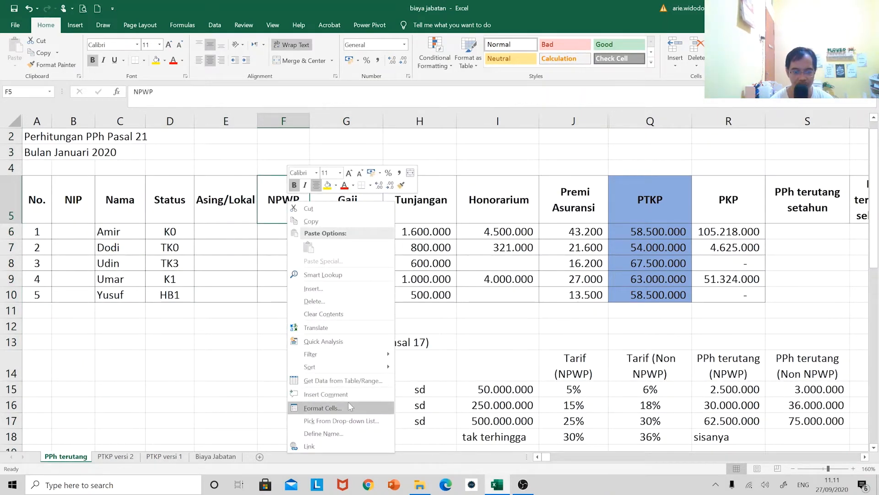
left_click(326, 394)
type("N")
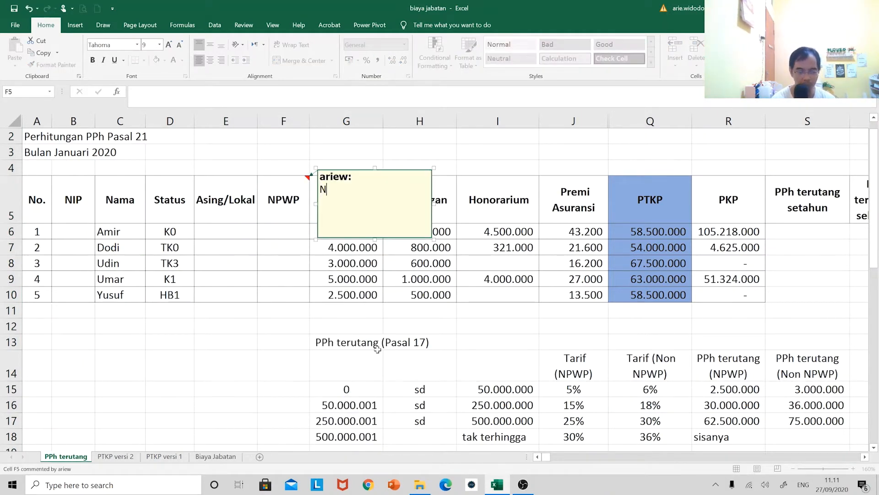
type("PWP = X")
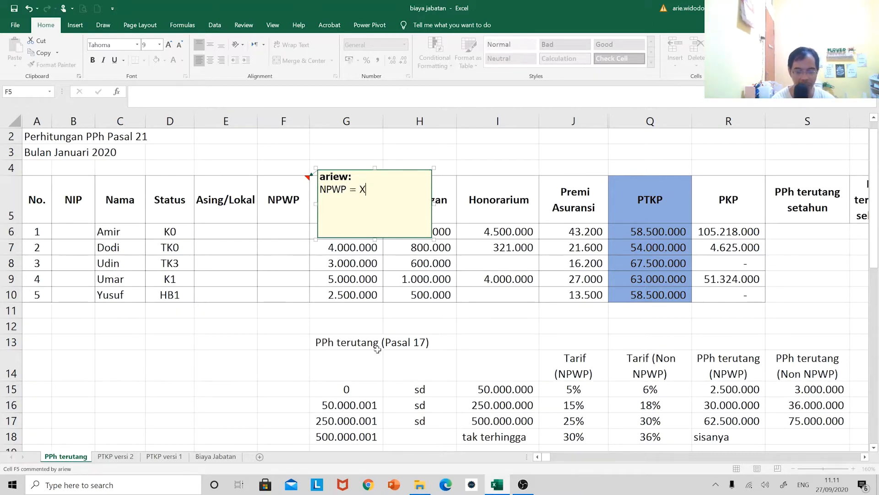
key("Return")
type("Non NPWP")
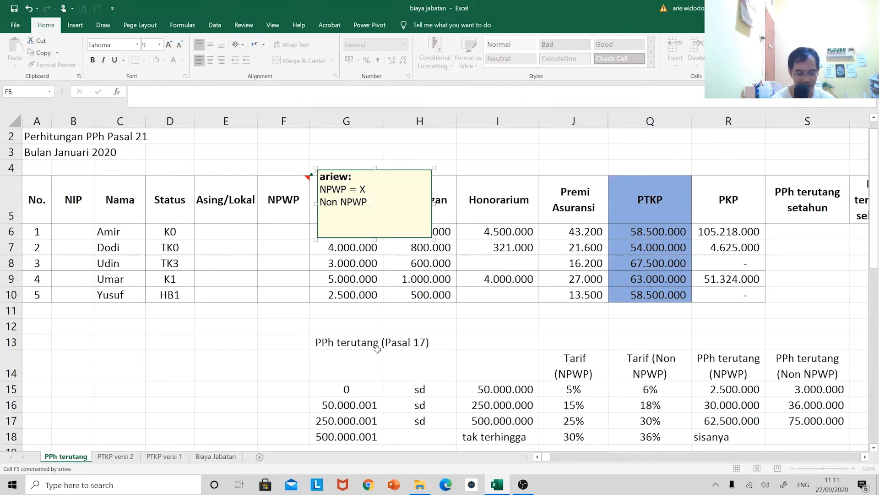
type("= -")
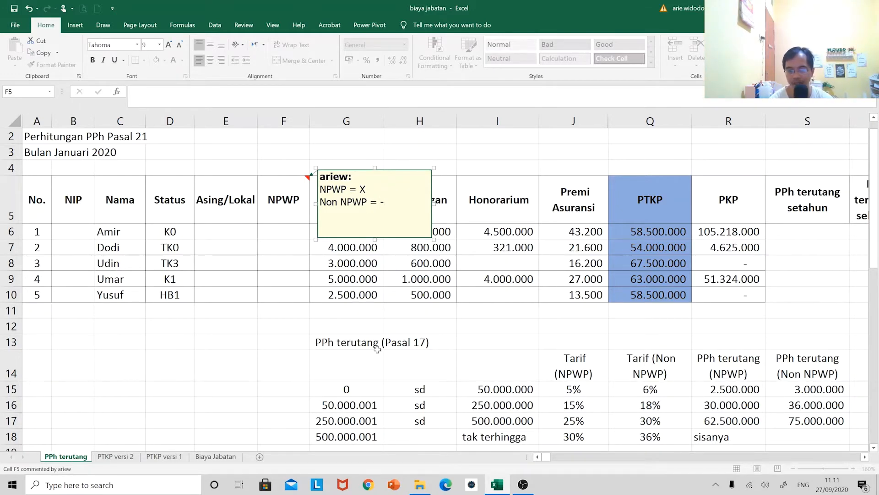
left_click(317, 262)
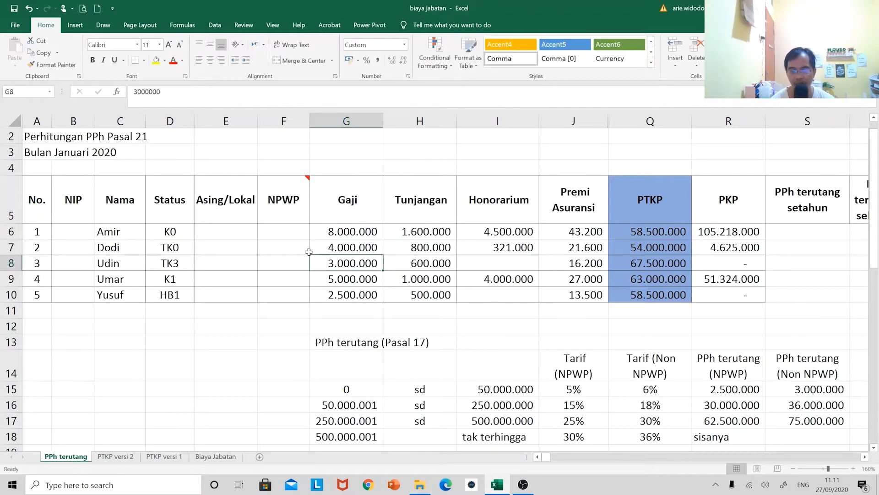
Hide the Asing/Lokal column E
right_click(233, 118)
left_click(250, 270)
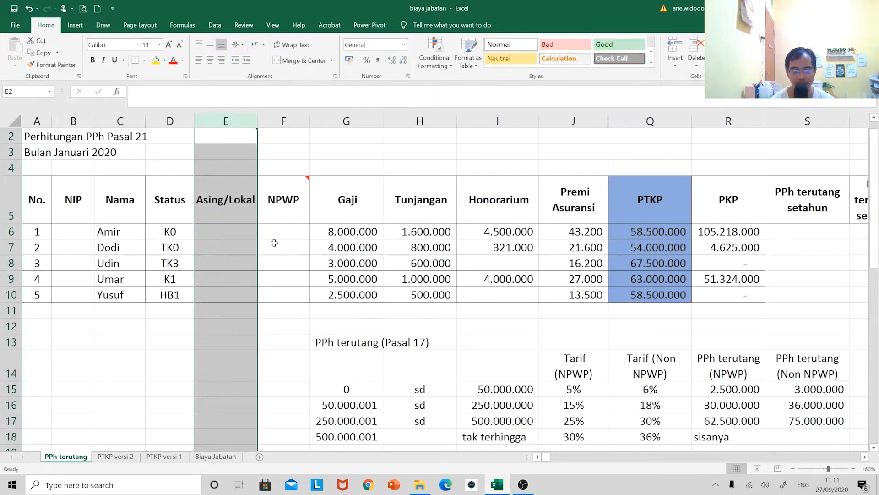
Enter X as the NPWP mark in F6 and centre the contents of column F
left_click(221, 233)
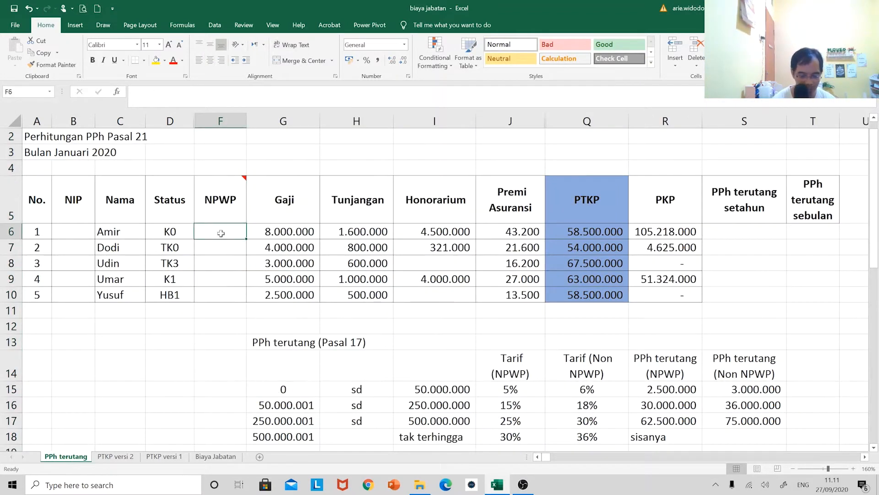
type("X")
key("Return")
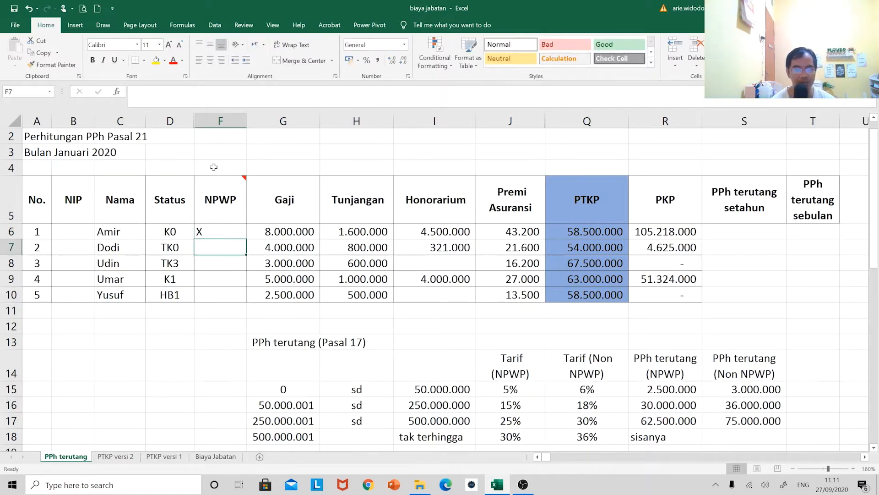
left_click(223, 111)
left_click(209, 60)
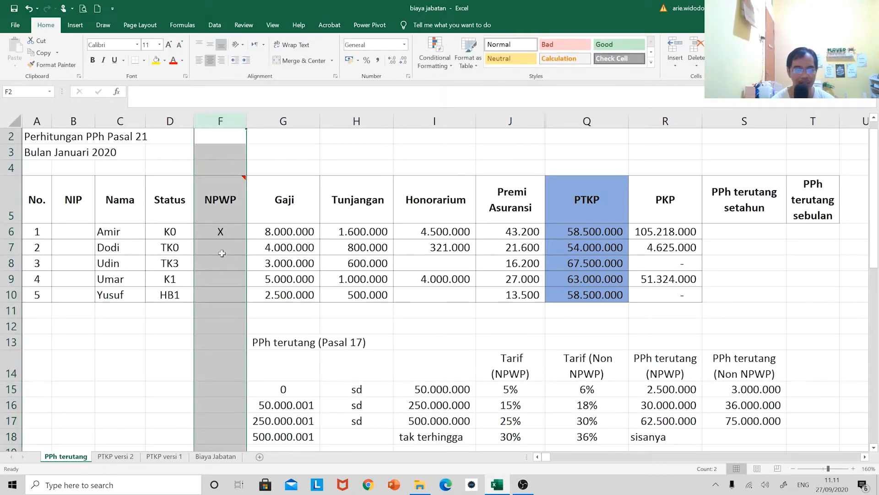
Fill the remaining NPWP marks with a text hyphen (-) in F7 and F8 and X in F9 and F10
left_click(226, 249)
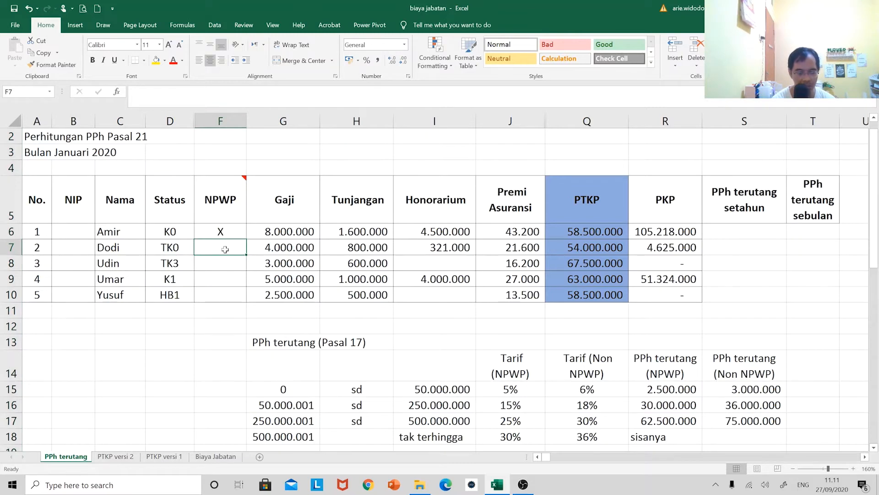
double_click(225, 250)
key("Return")
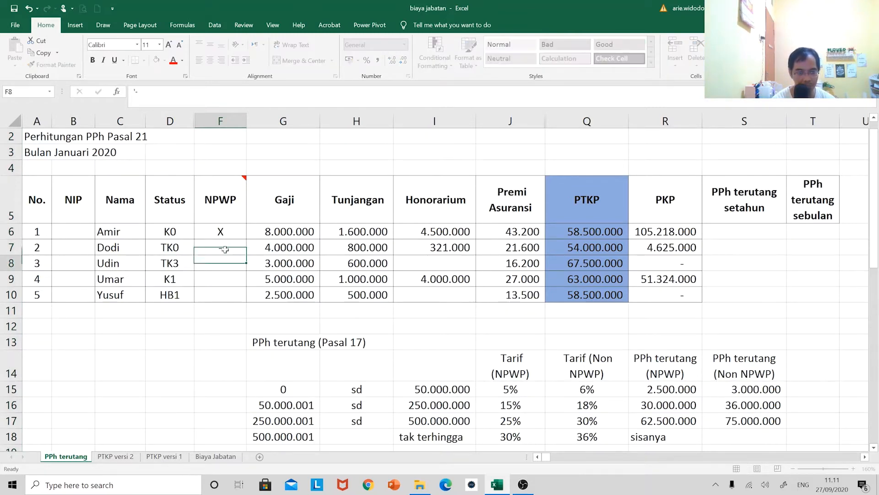
type("'-")
key("Return")
type("X")
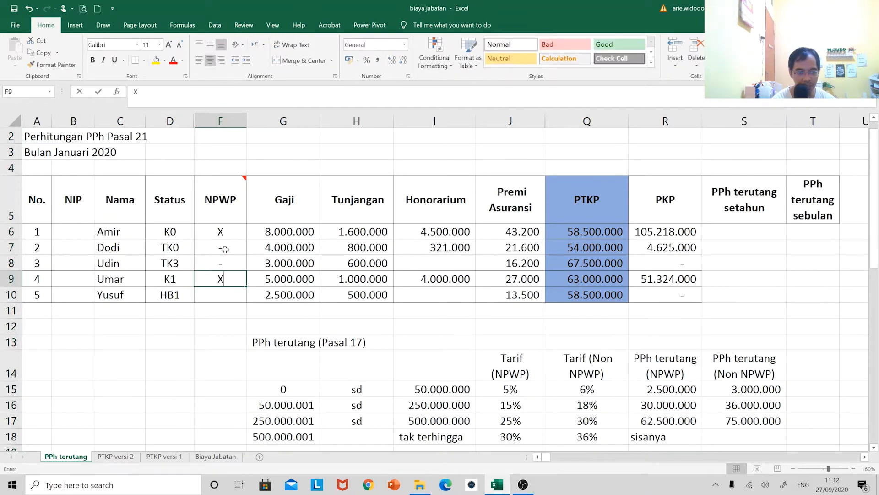
key("Return")
type("X")
key("Return")
Examine the empty PPh terutang setahun column beside the PKP values and the Pasal 17 rate table, including the formula in R8
key("Up")
key("Up")
key("Up")
key("Up")
key("Up")
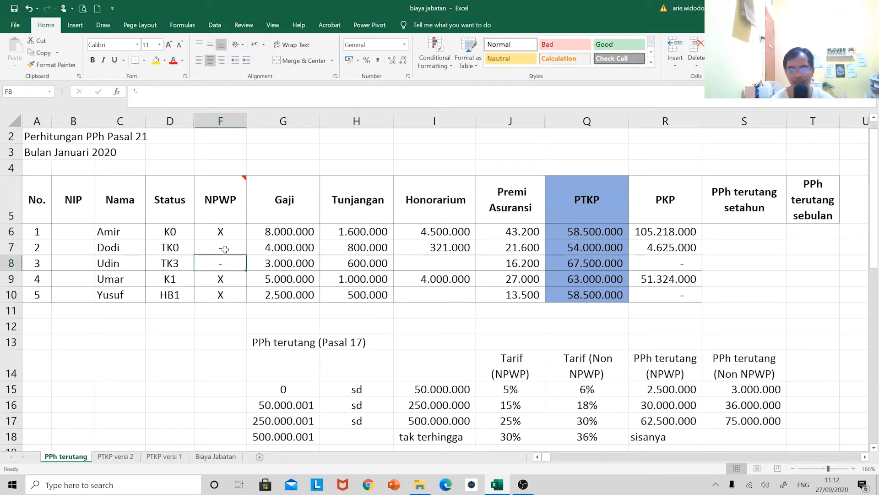
key("Right")
key("Right")
key("Right")
key("Right")
key("Right")
key("Right")
key("Right")
key("Right")
key("Right")
key("Right")
key("Right")
key("Right")
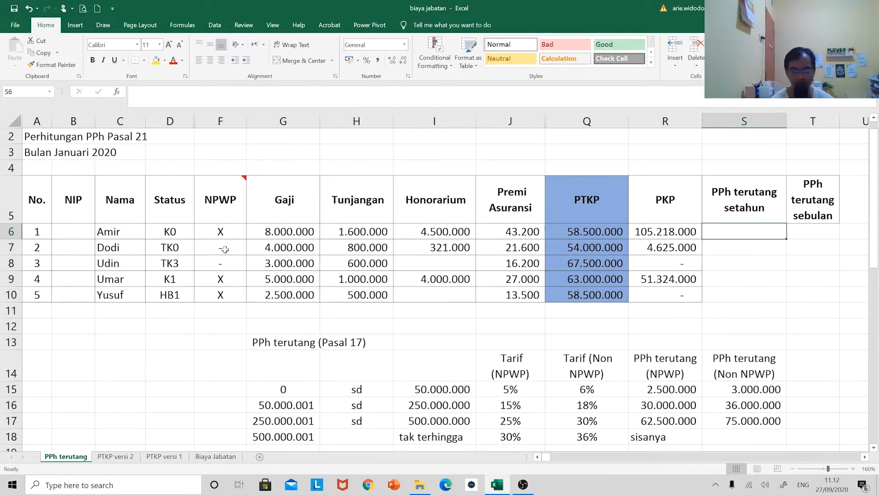
key("Left")
key("Left")
key("Left")
key("Left")
key("Left")
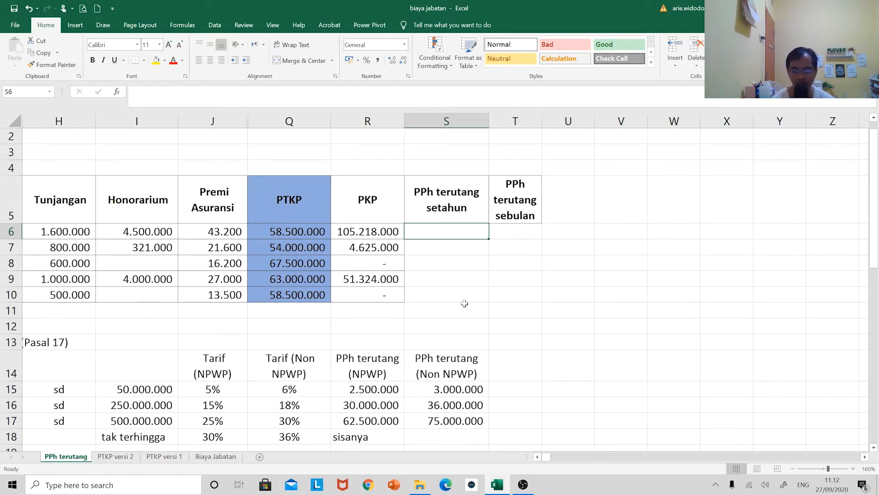
scroll(444, 286, "up", 1)
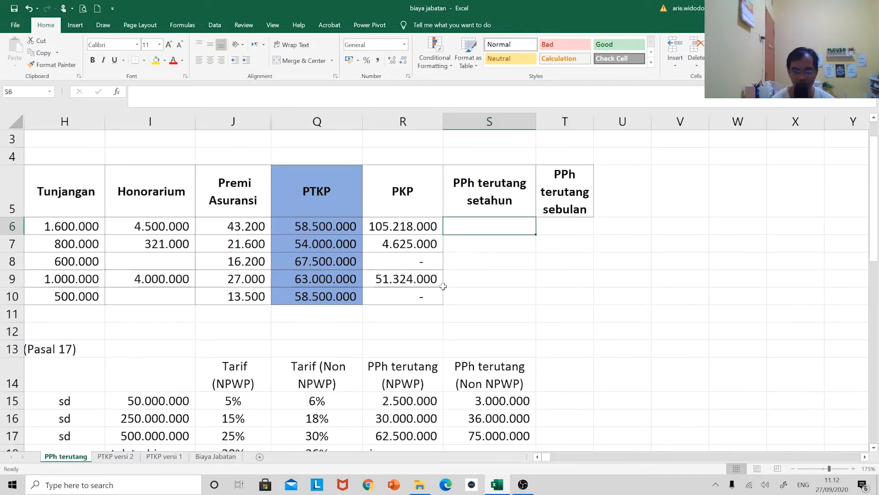
scroll(443, 286, "up", 1)
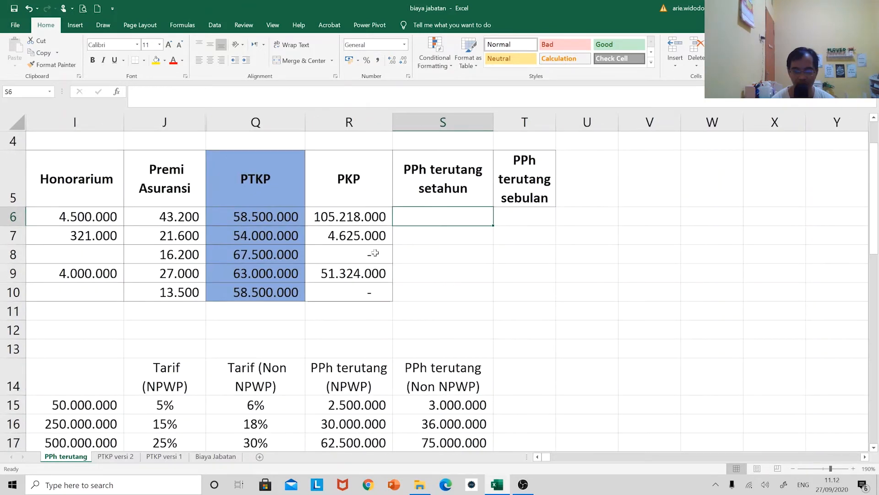
left_click(358, 254)
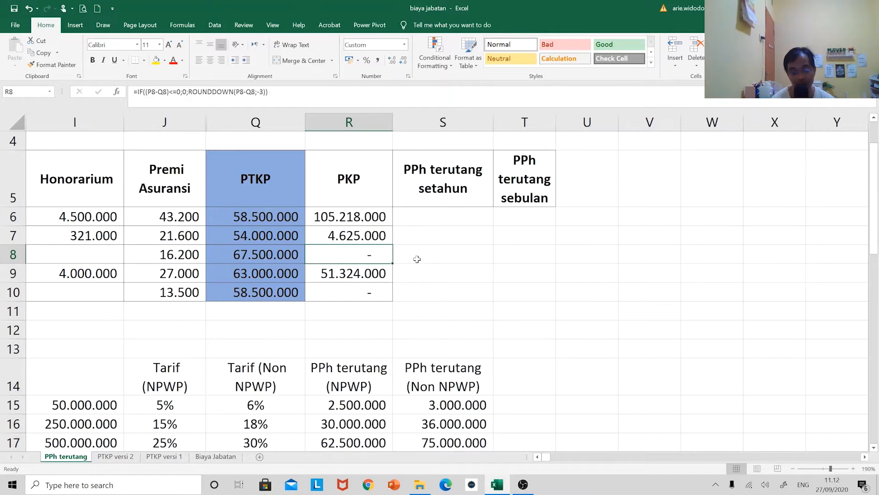
left_click(419, 217)
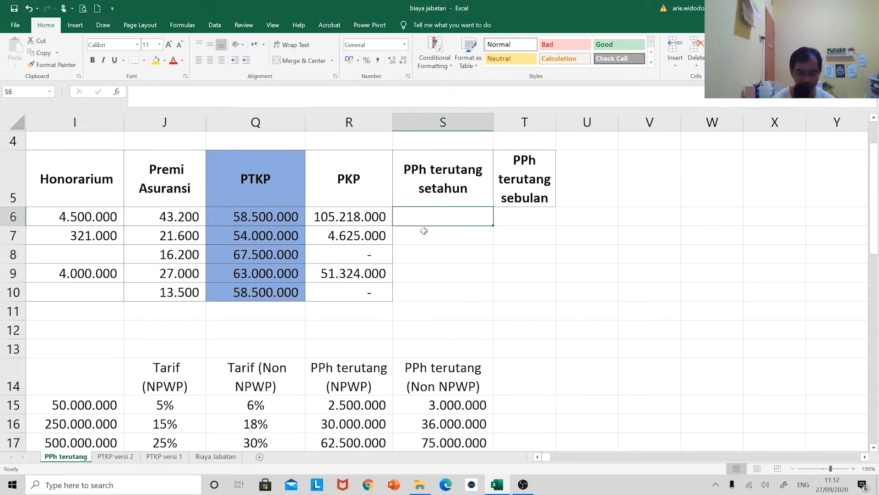
type("=if")
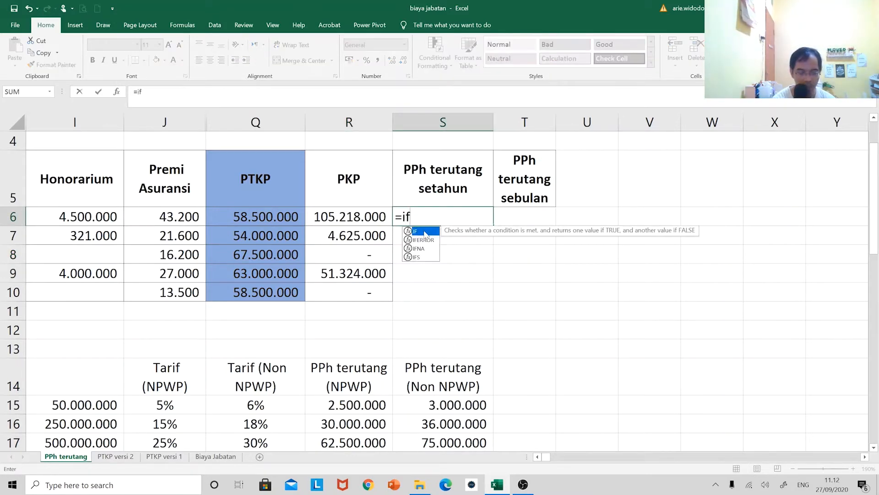
type("(")
key("Escape")
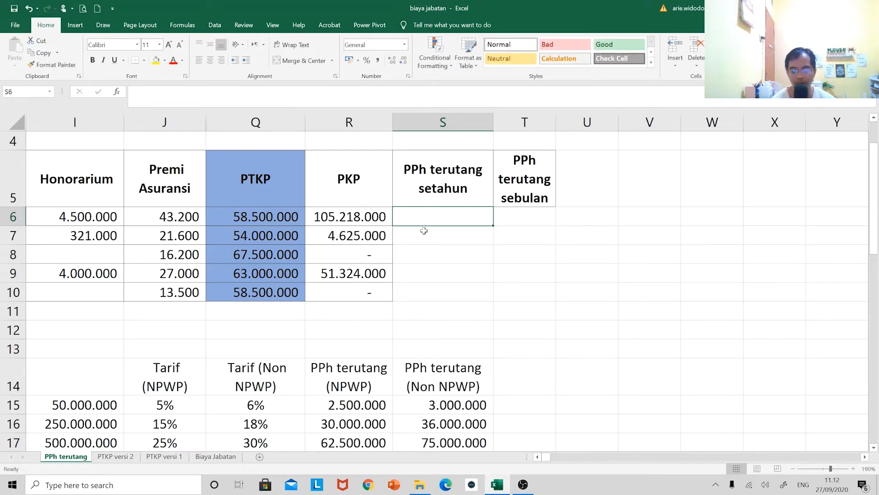
Start an IF formula in S6 for the first employee's PPh terutang setahun
left_click(362, 384)
left_click(424, 382)
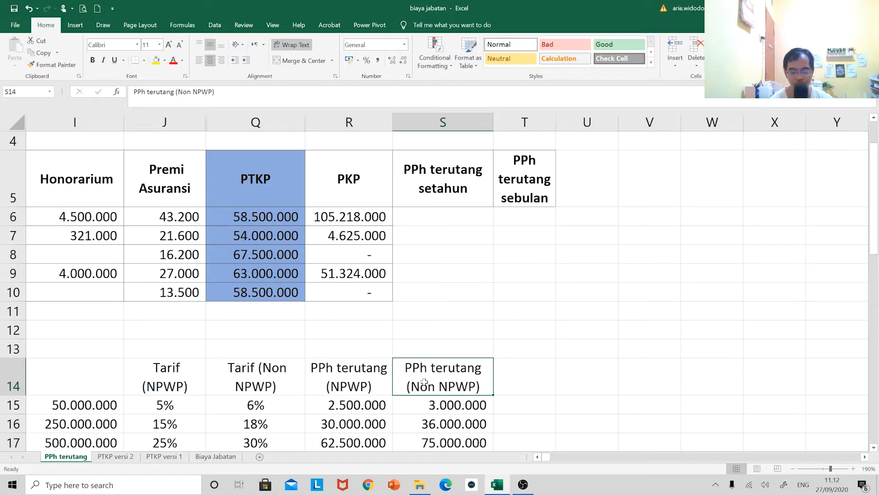
left_click(419, 219)
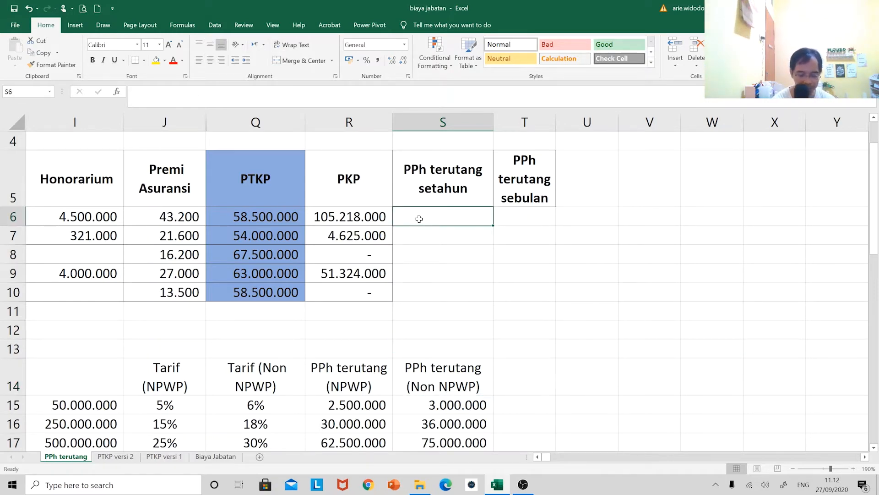
type("=if(")
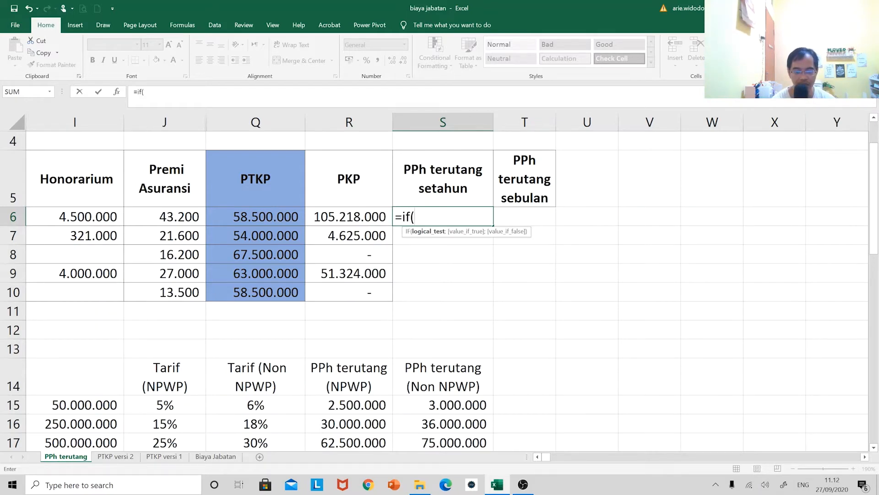
key("Left")
key("Left")
key("Left")
key("Left")
key("Left")
key("Left")
key("Left")
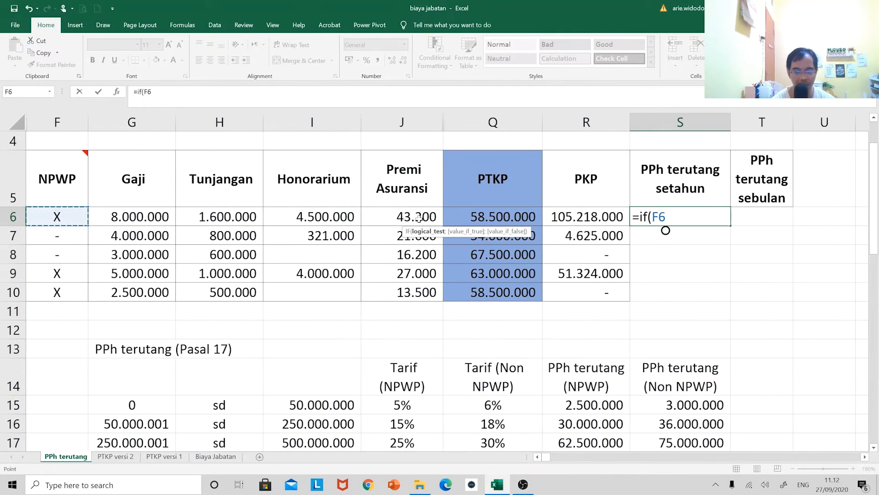
scroll(418, 219, "left", 2)
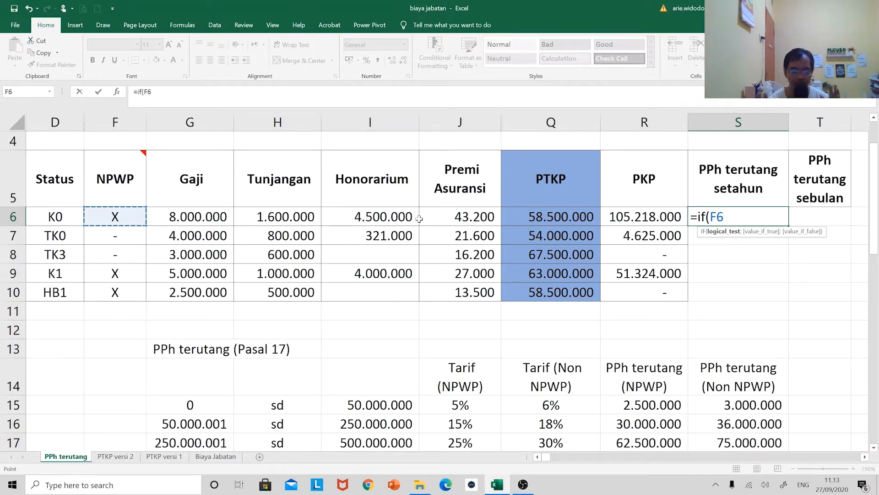
key("BackSpace")
key("BackSpace")
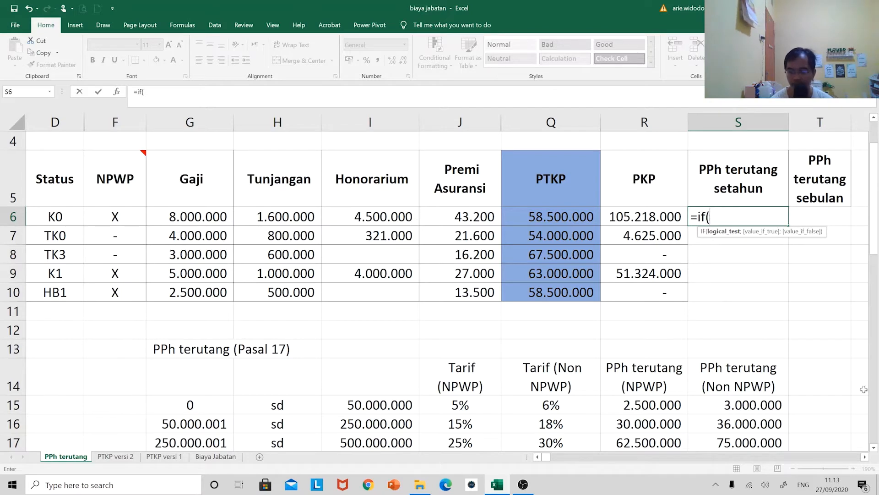
Give the IF in S6 an AND test requiring F6="X" and R6<=50000000
type("And(")
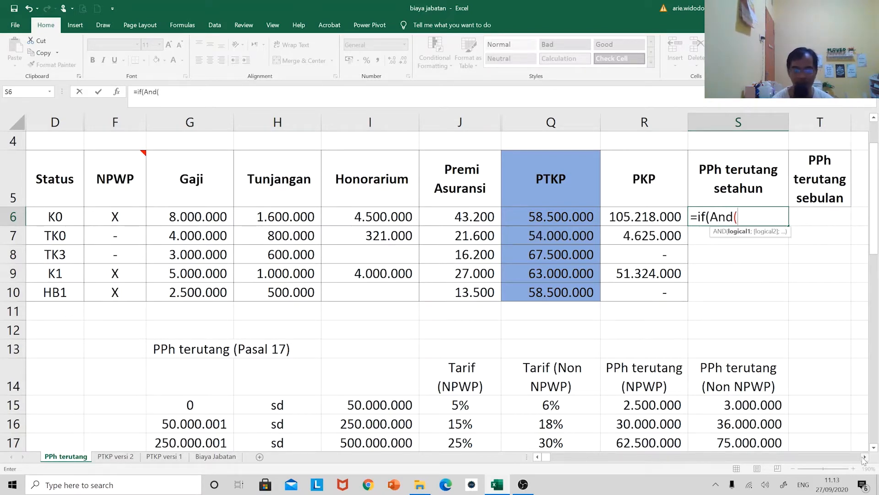
left_click(126, 217)
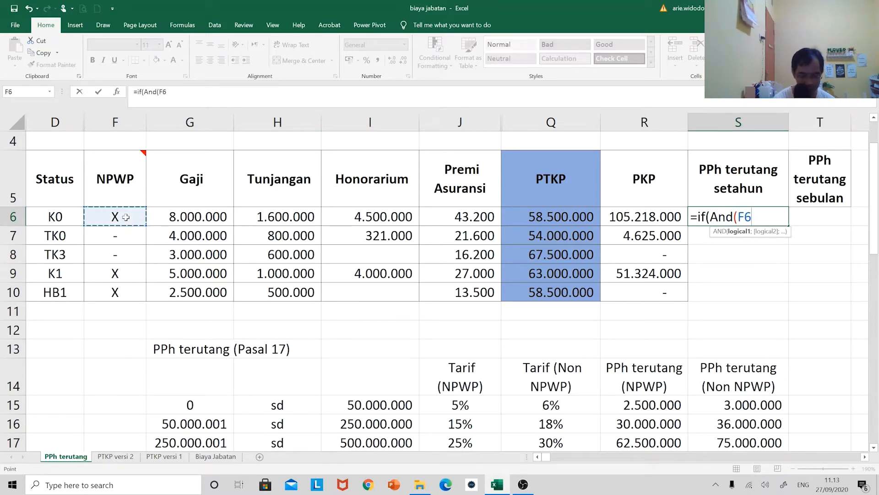
type("=\"X")
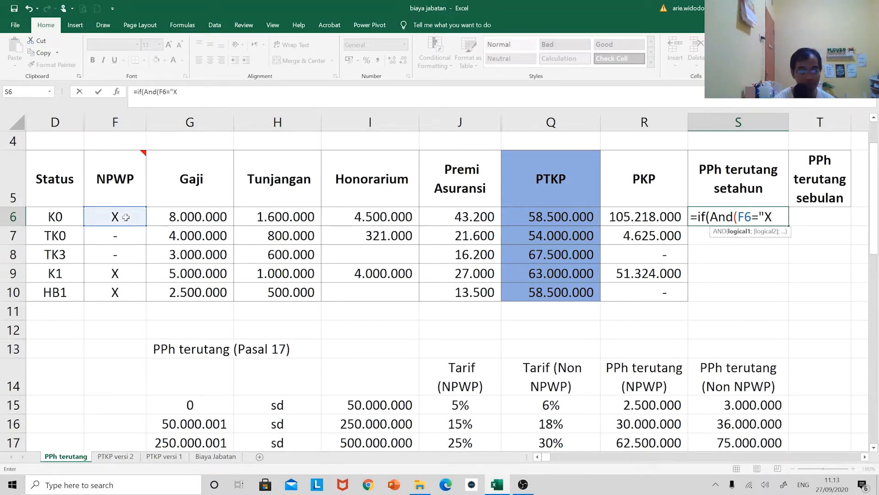
type("\";")
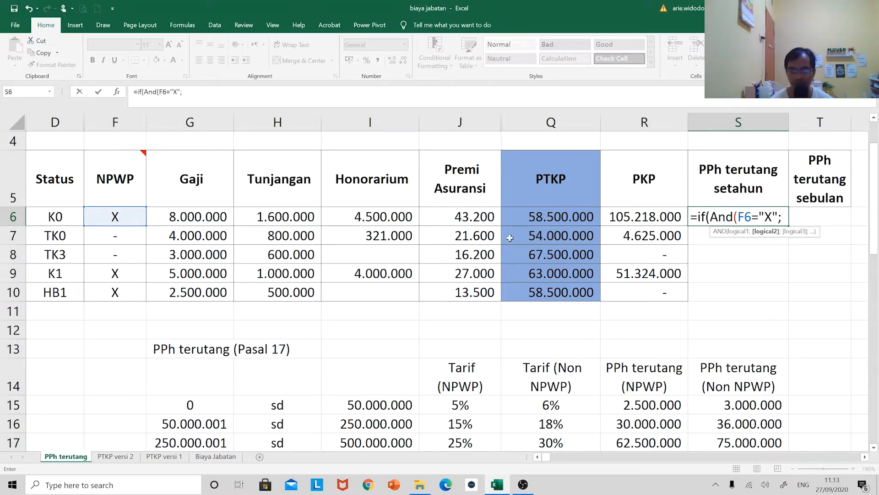
left_click(627, 220)
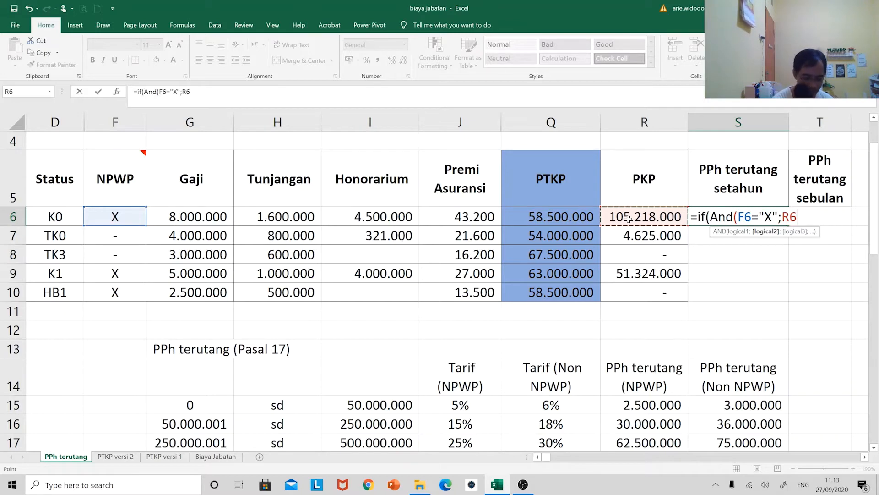
type("<=")
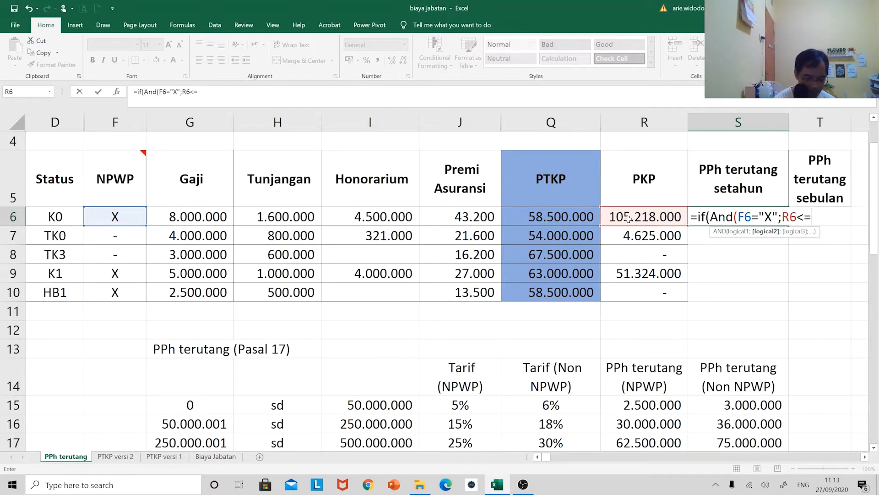
type("50000000")
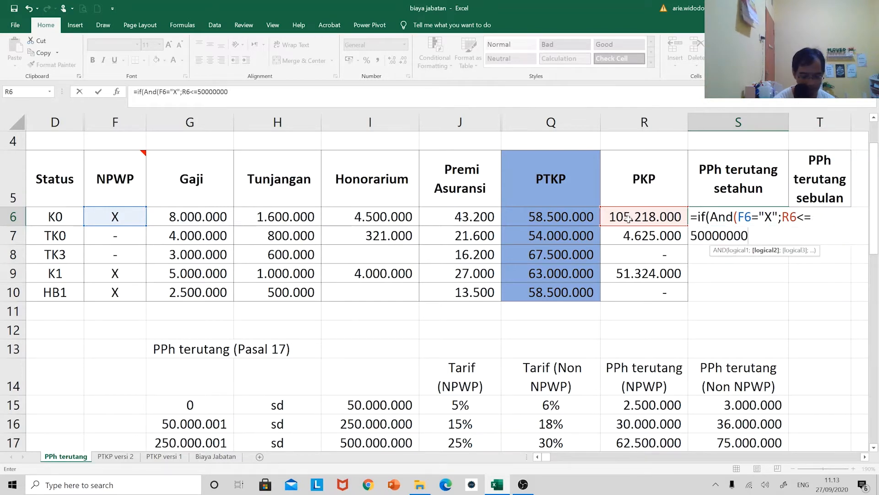
type(");")
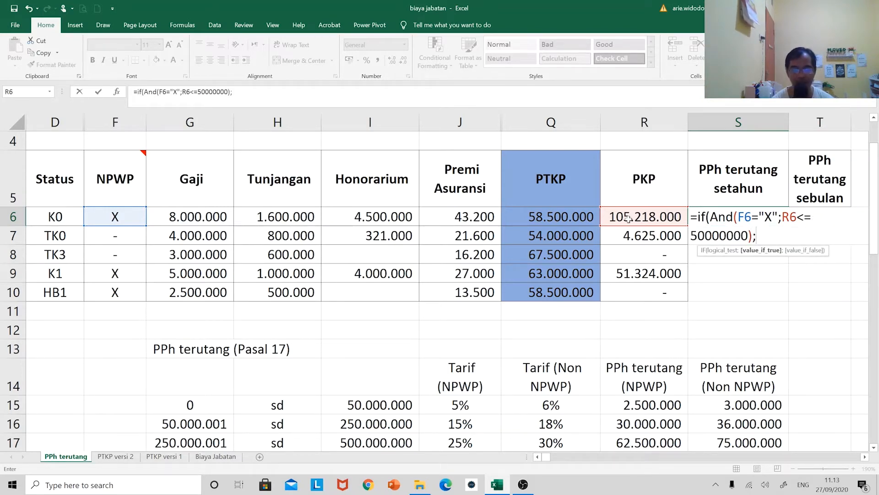
Set the first IF's true result to R6*5% and continue to its false argument
left_click(628, 218)
type("*5")
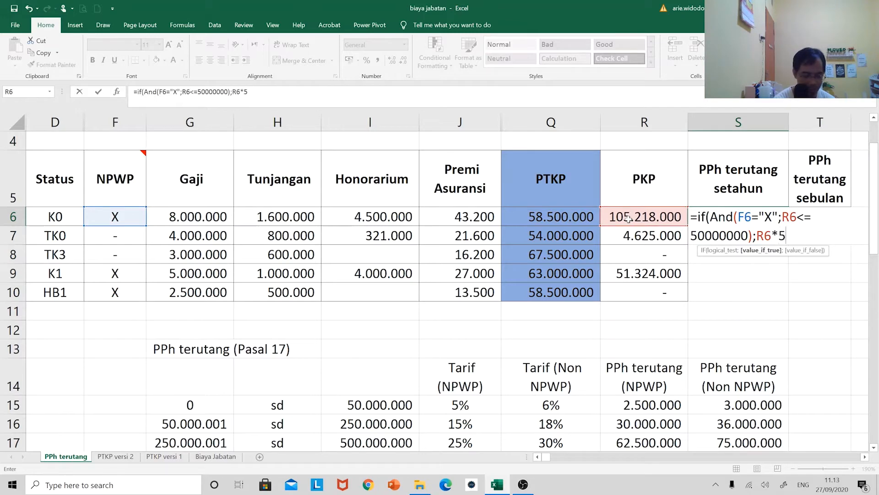
type("%")
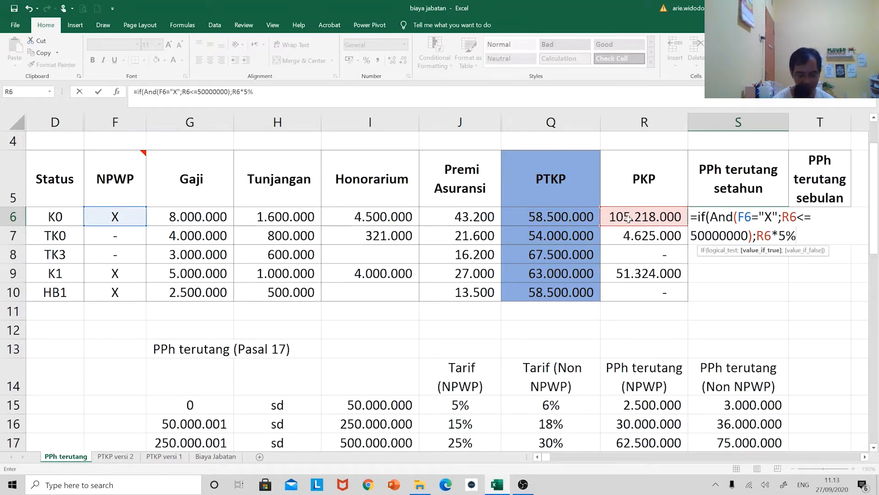
type(";")
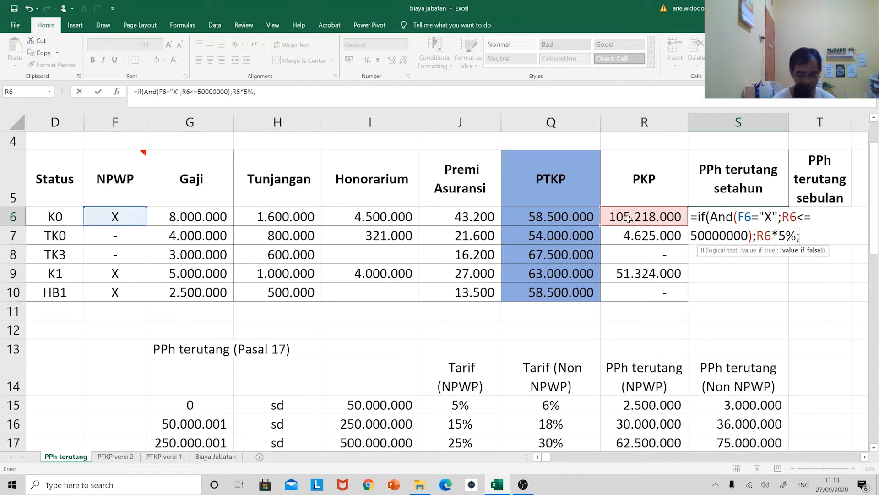
Nest a second IF as the false argument, with an AND test of F6="X" and R6>50000000
type("if(")
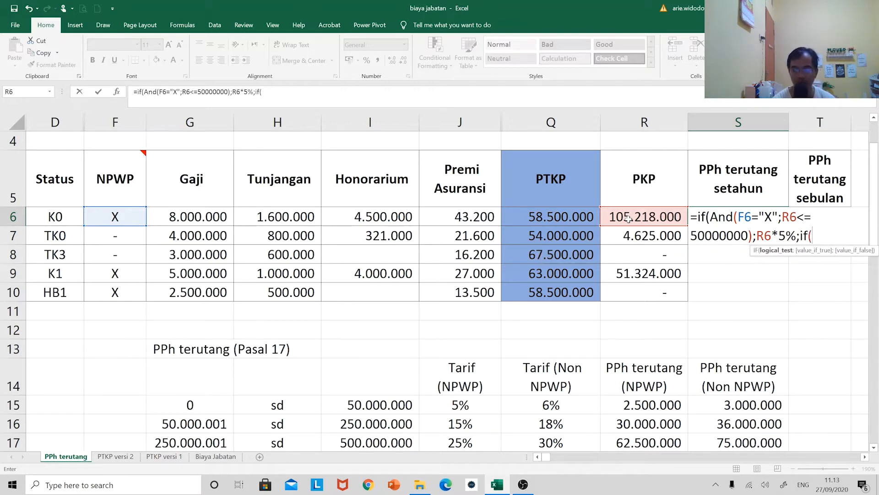
type("and(")
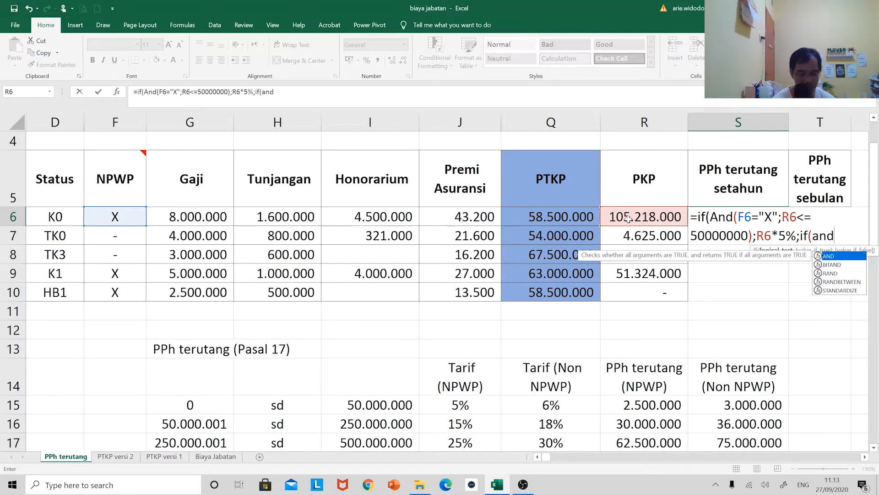
left_click(118, 217)
type("=\"X")
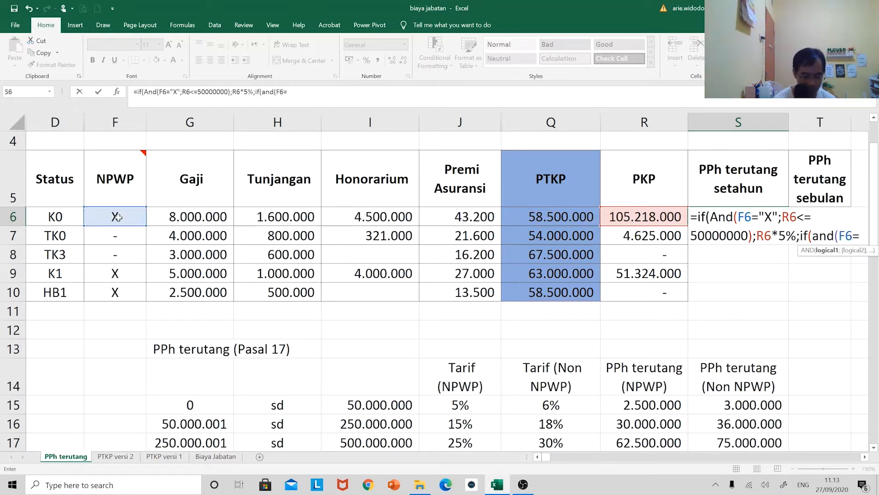
type("\";")
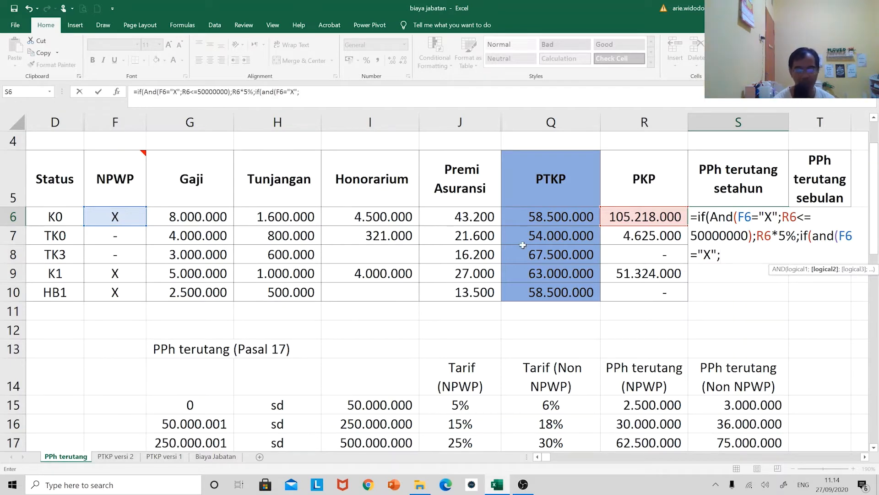
left_click(641, 215)
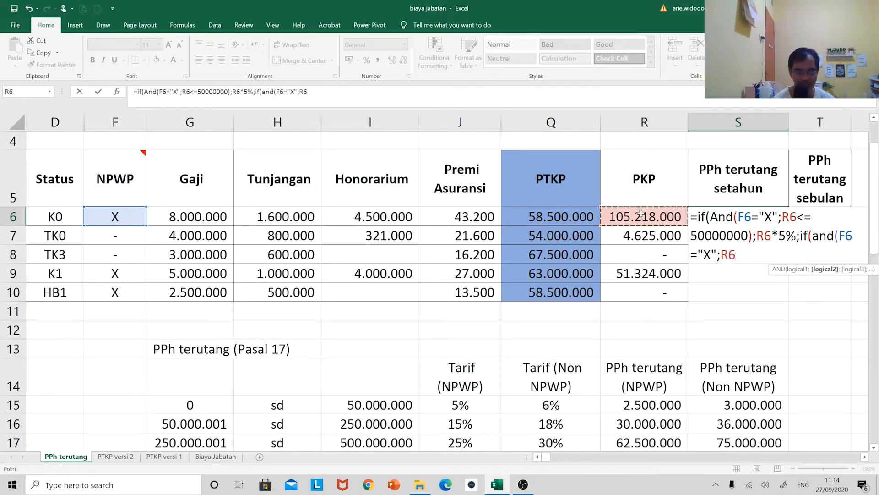
type(">")
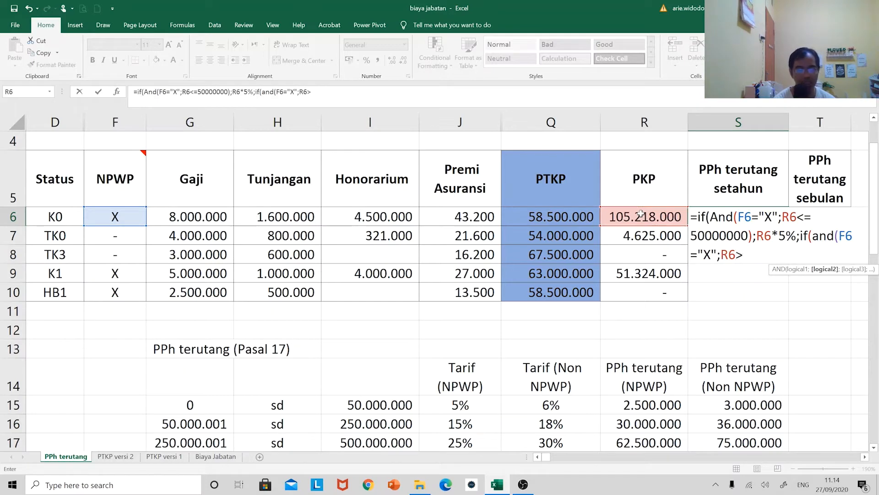
type("5000000")
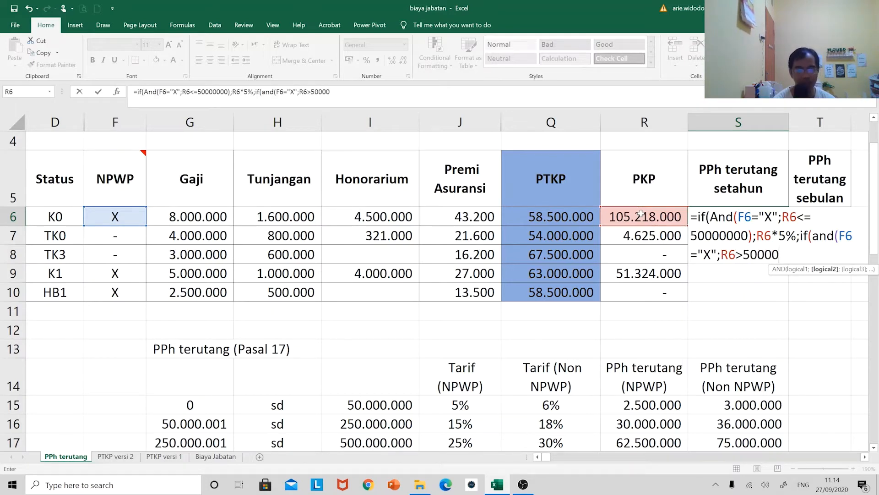
type("0")
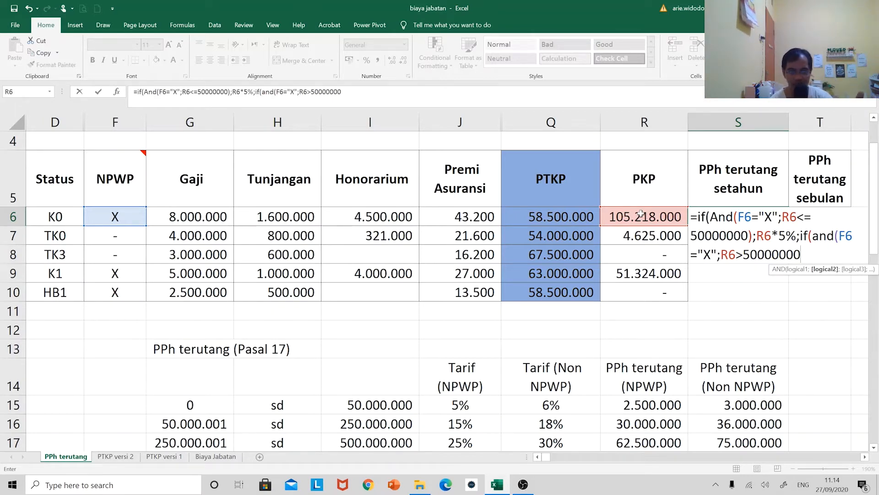
type(";")
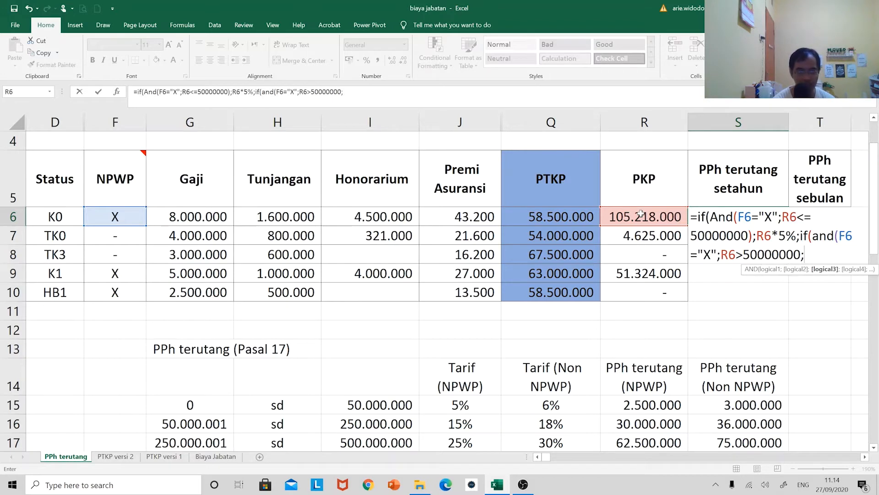
Add the upper limit R6<=250000000 to the nested AND test and close it
left_click(641, 213)
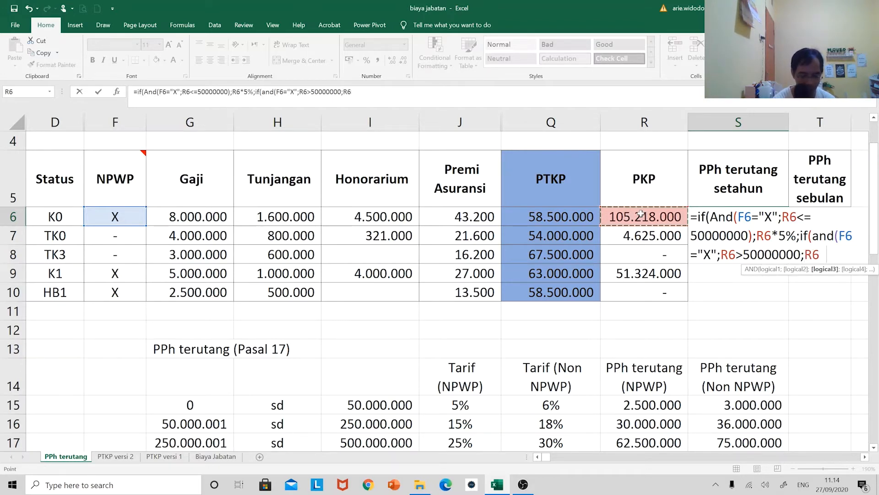
type("<=250000000")
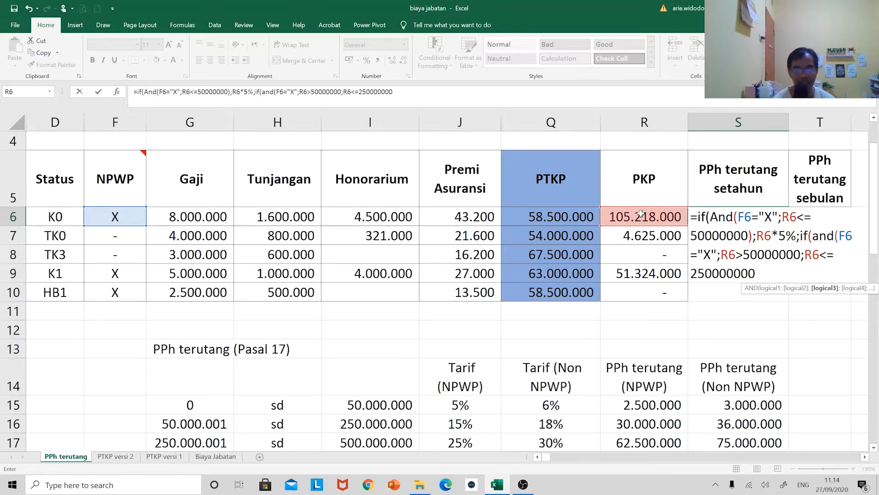
type(")")
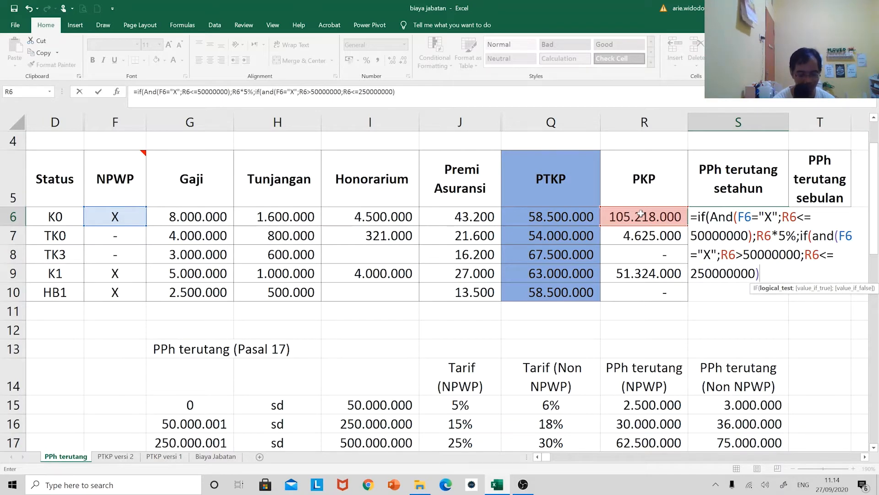
type(";")
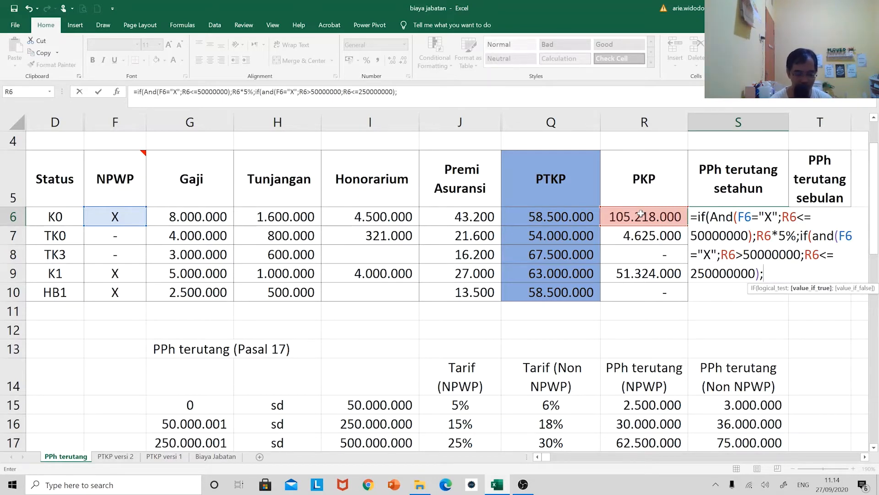
Set the second IF's true result in S6 to (R6-50000000)*15%+2500000
type("(")
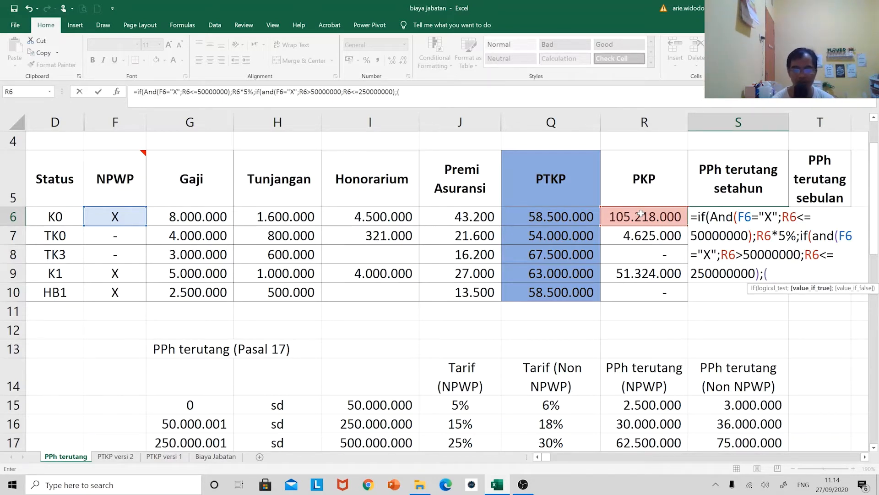
left_click(641, 213)
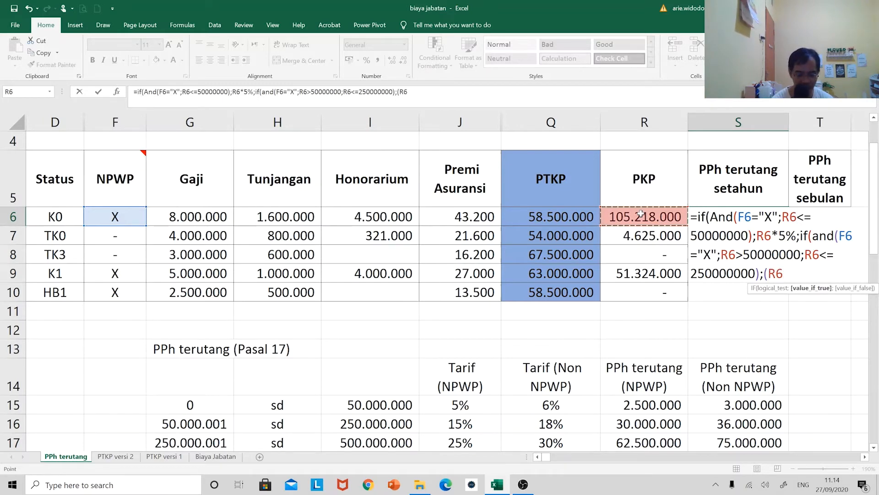
type("-")
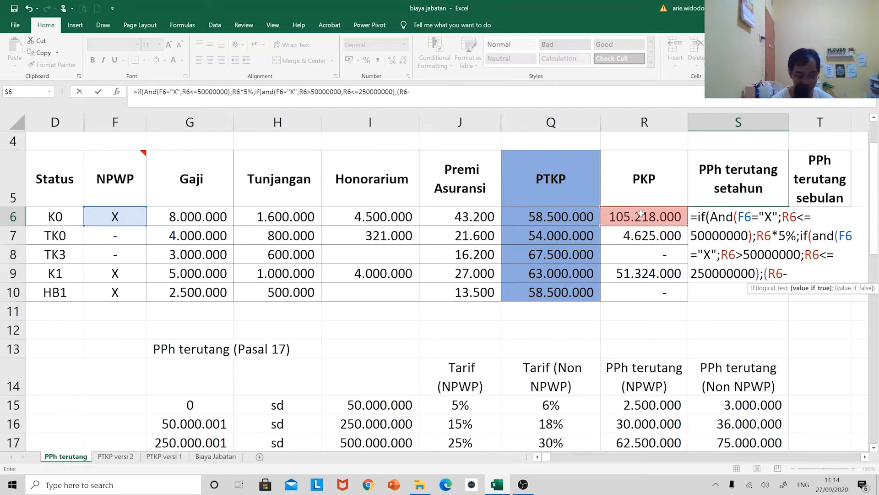
type("50000000")
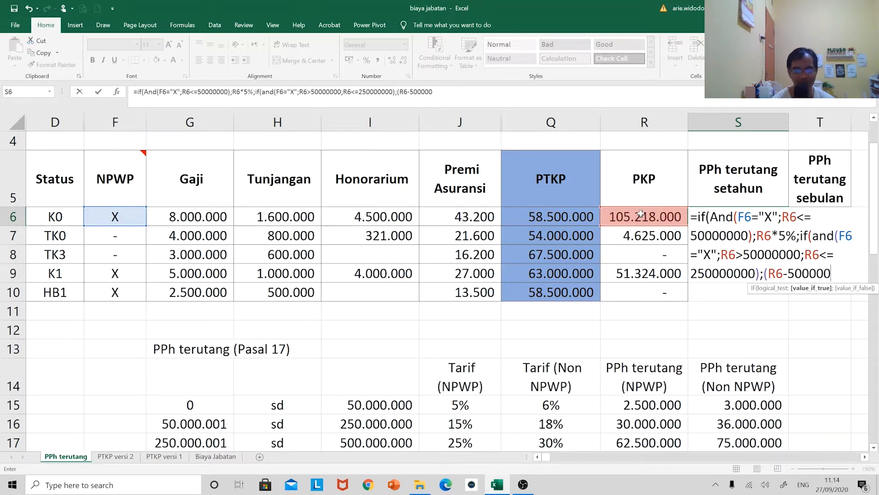
type(")")
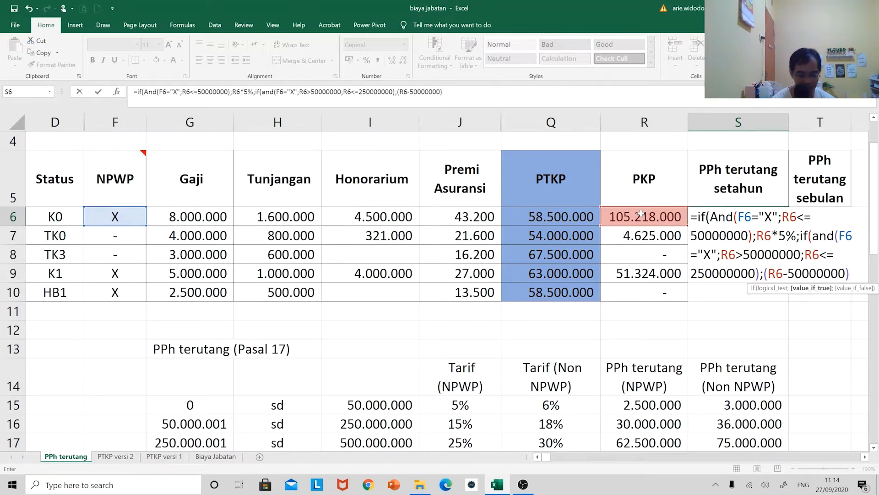
type("*15%")
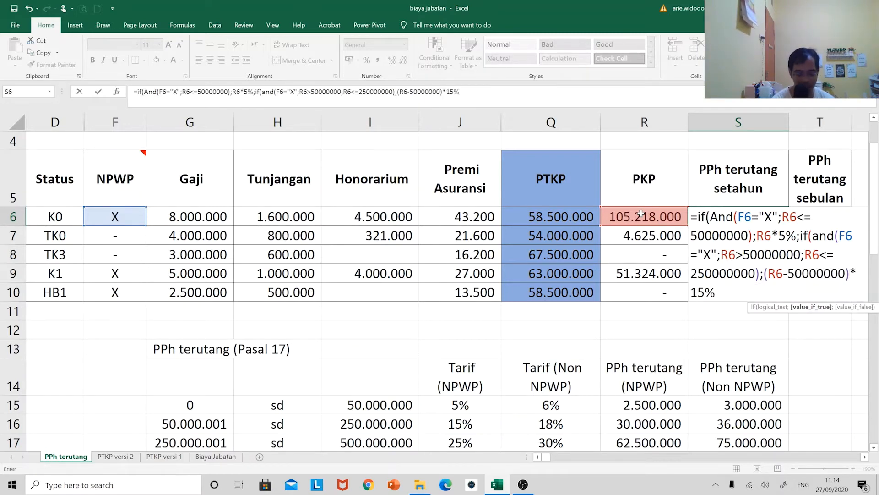
type("+")
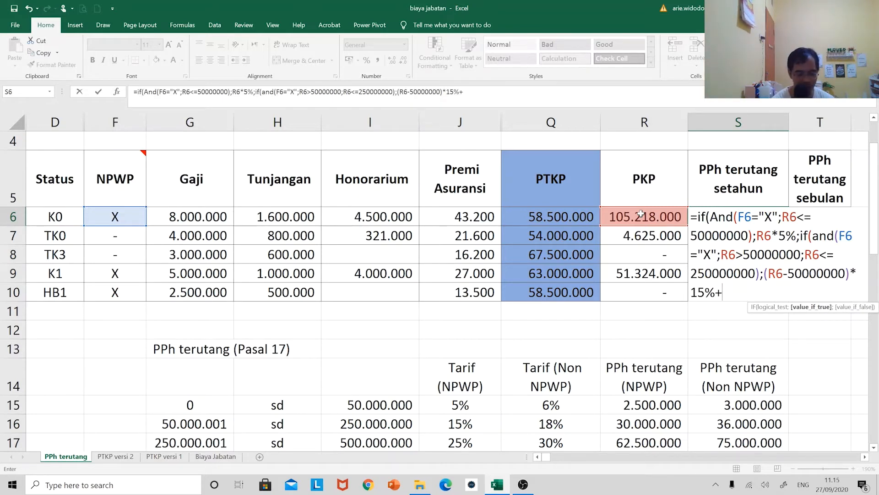
type("250000")
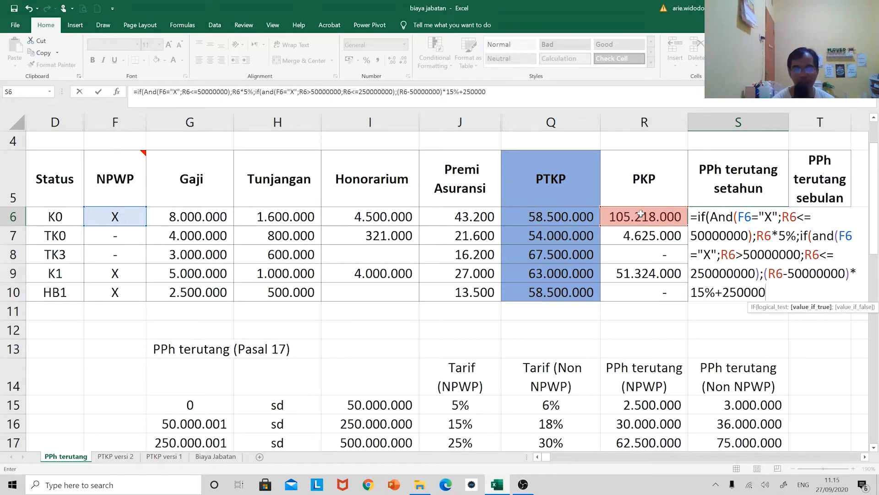
type("0")
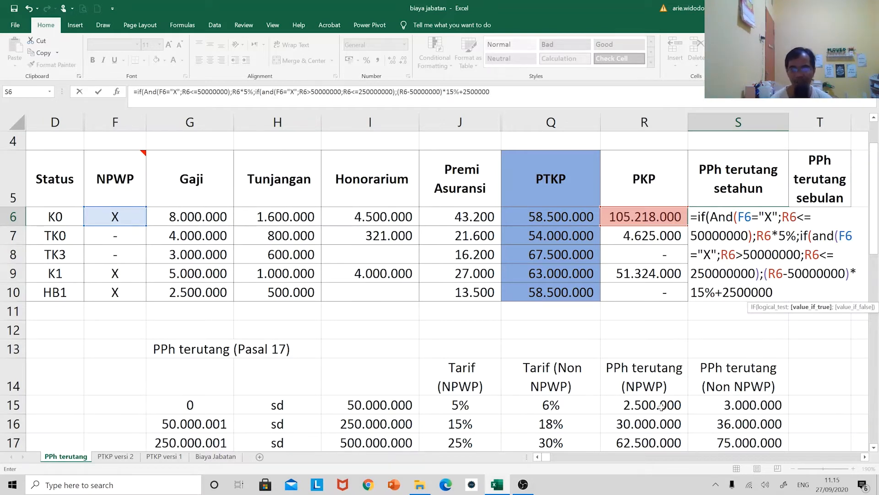
type(";if(")
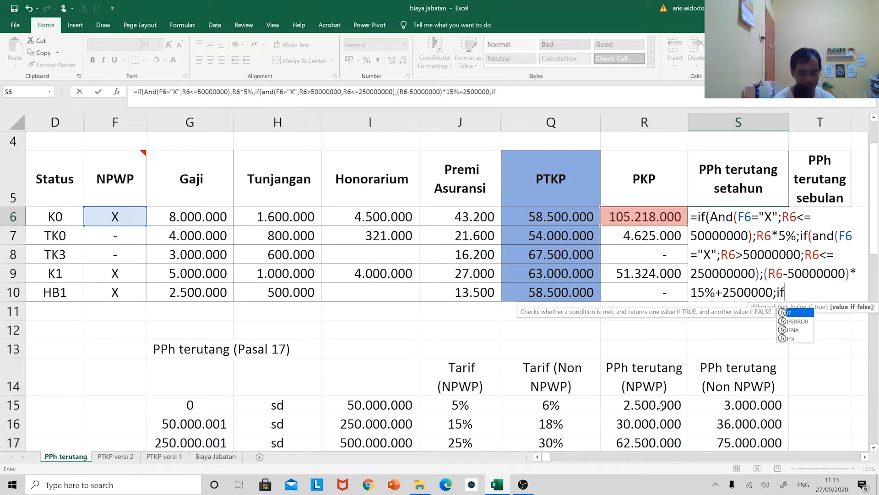
type("and")
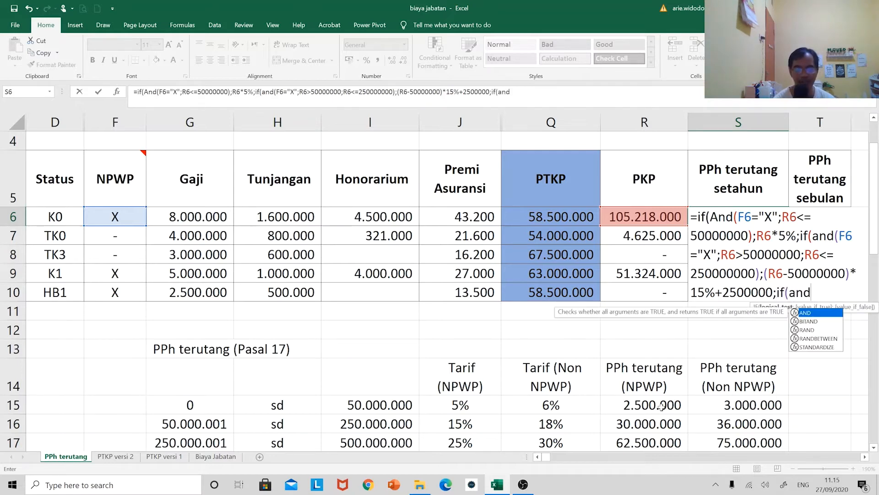
type("(")
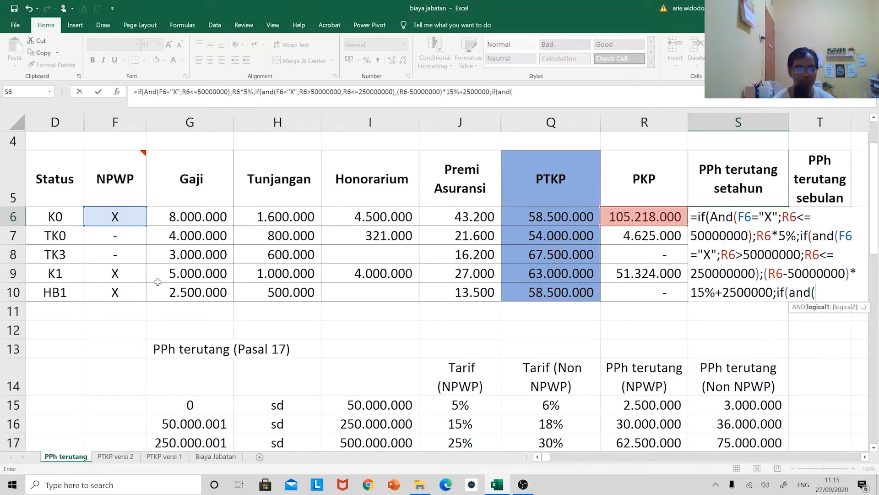
Nest a third IF as the false argument, with an AND test of F6="X" and R6>250000000
left_click(131, 218)
type("=\"")
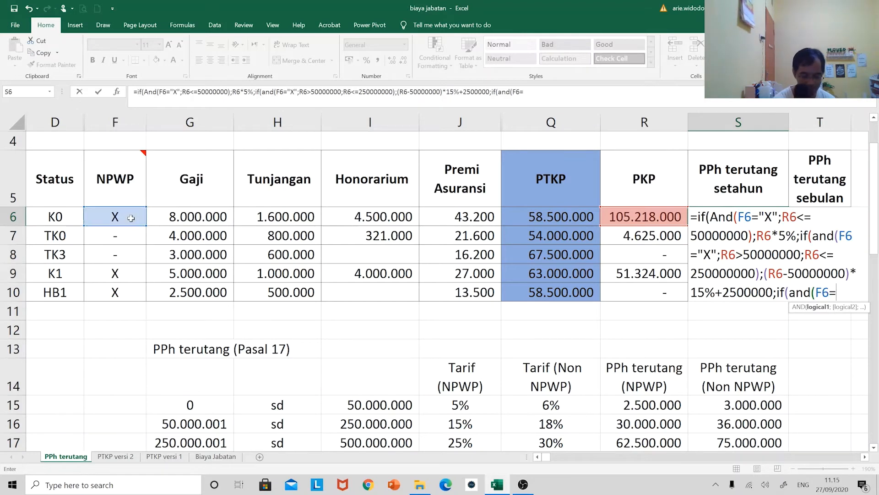
type("X\"")
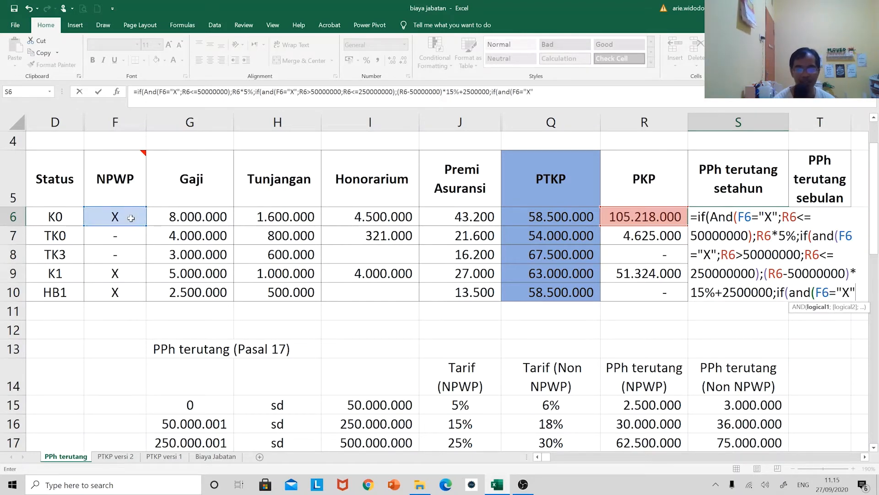
type(";")
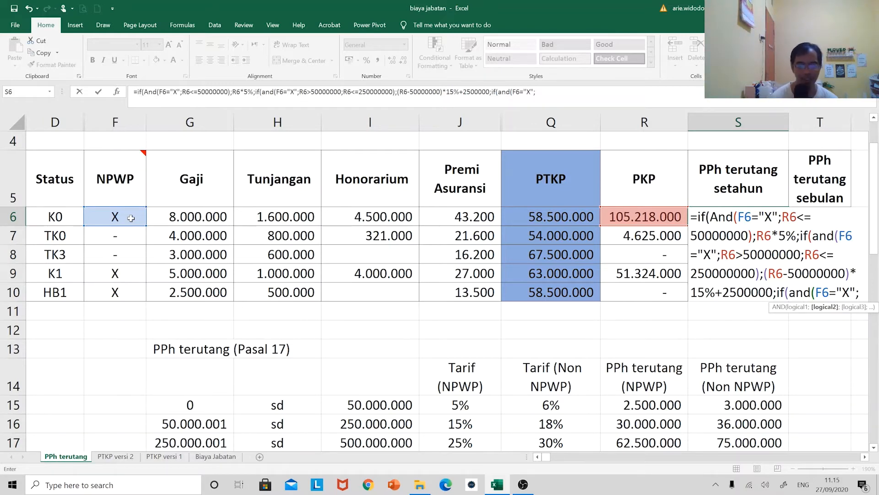
left_click(645, 218)
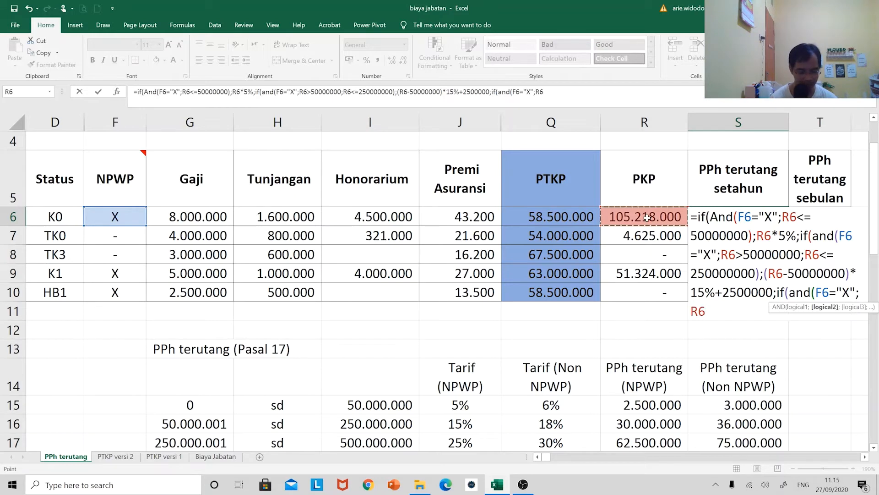
type(">2")
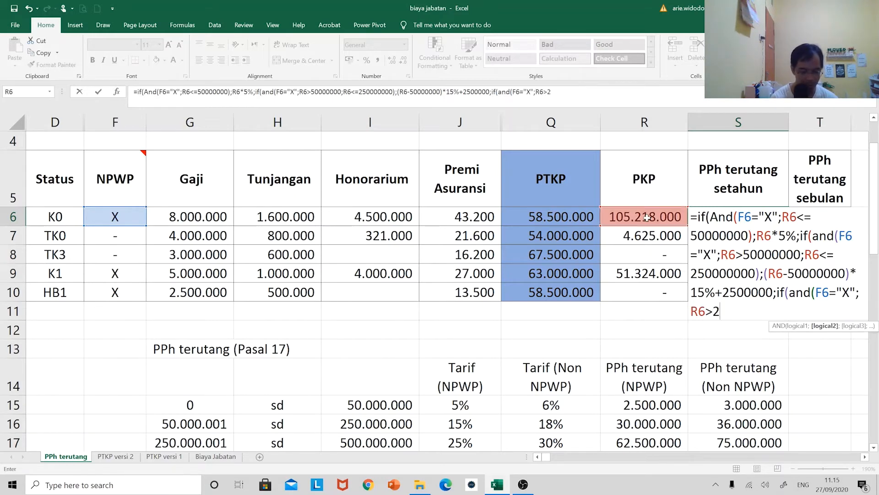
type("50000000")
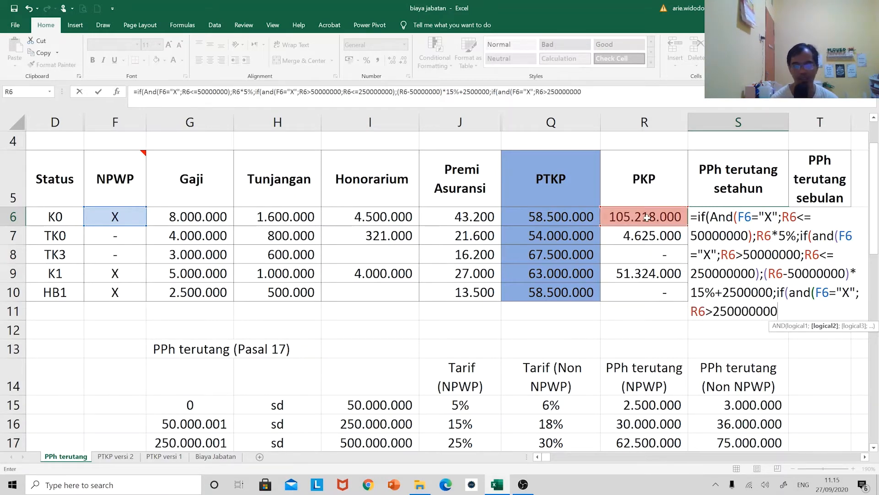
type(";")
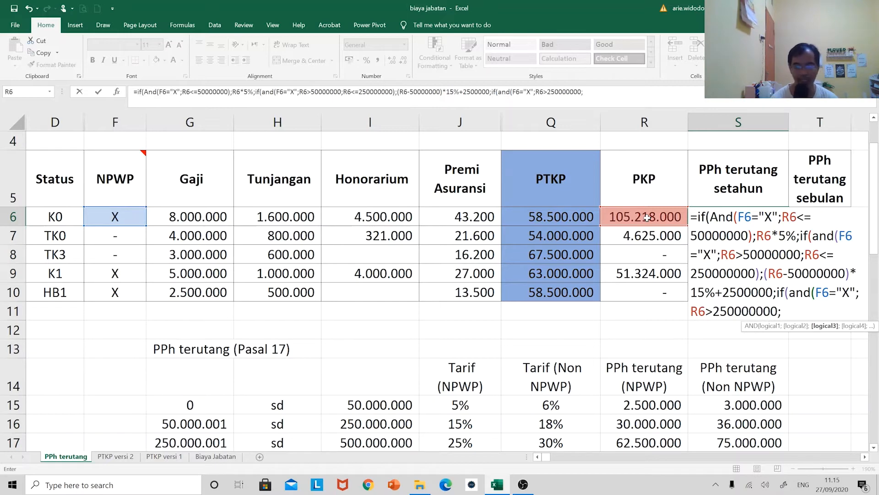
Add the upper limit R6<=500000000 to the third IF's AND test
left_click(646, 218)
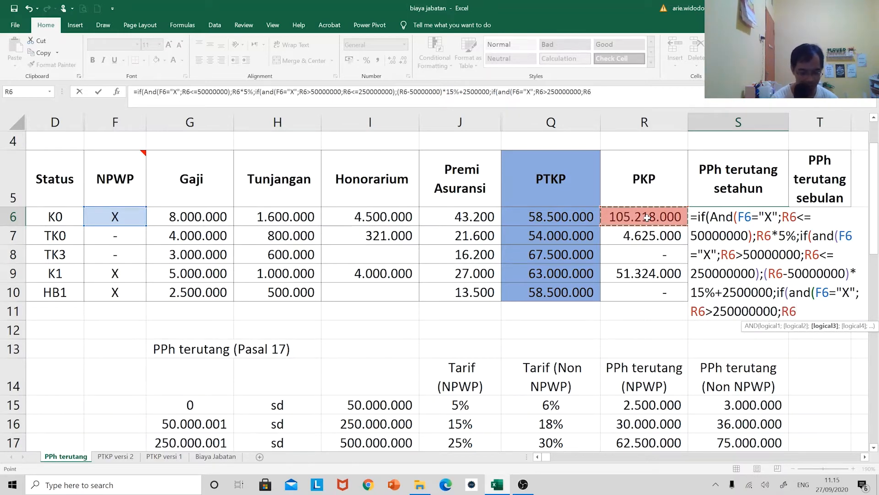
type("<=5--")
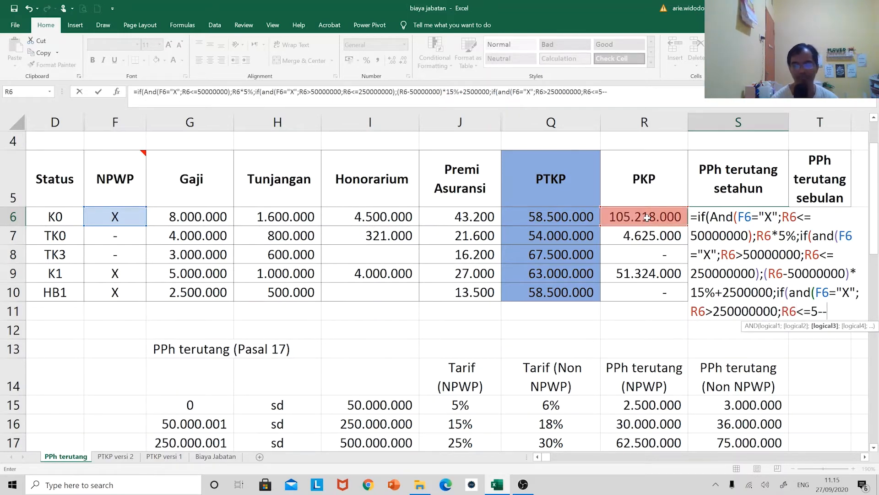
key("BackSpace")
key("BackSpace")
type("00000")
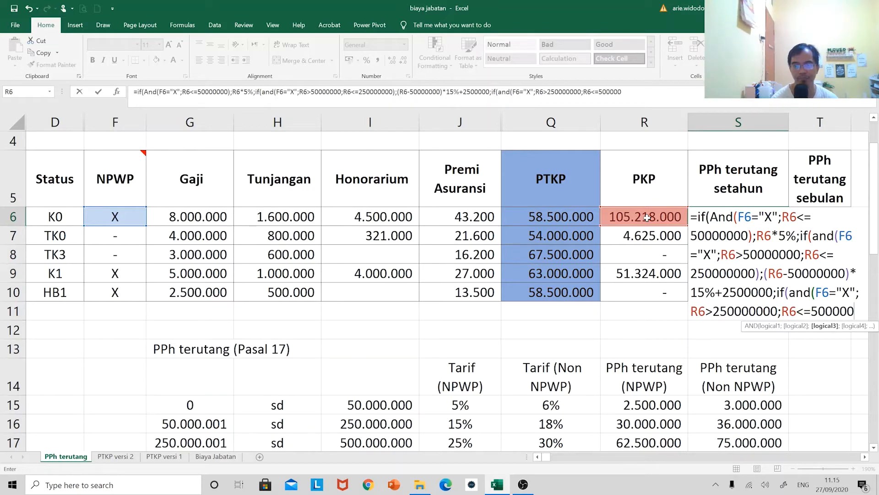
type("000")
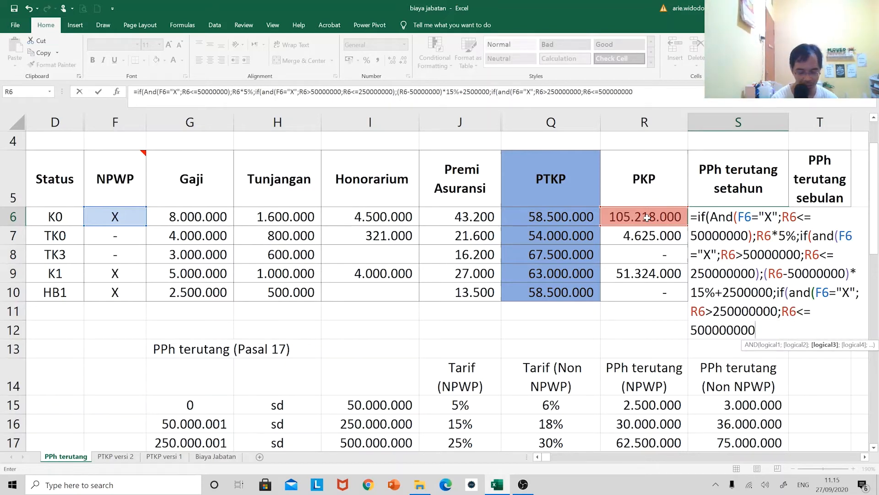
type(";(")
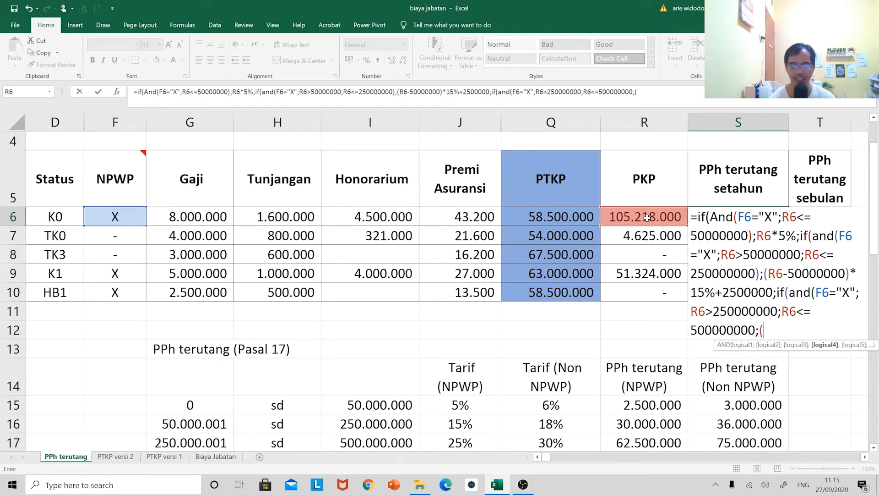
left_click(646, 217)
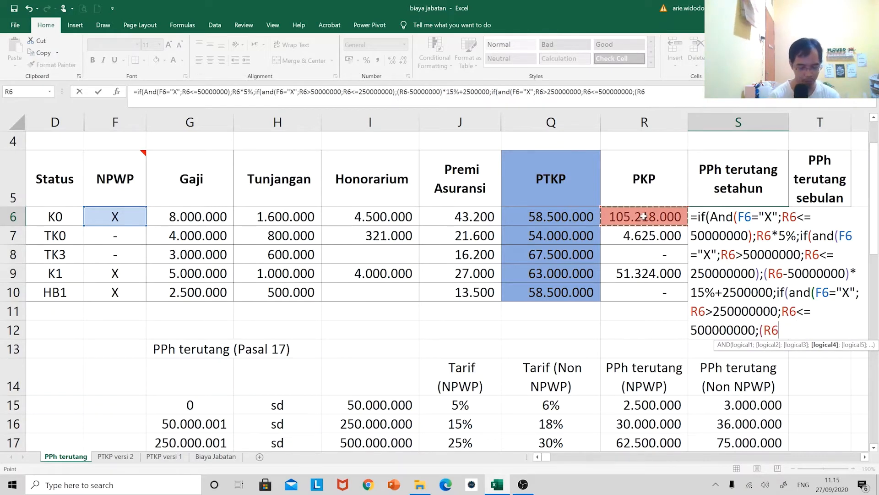
type("-")
type("250000")
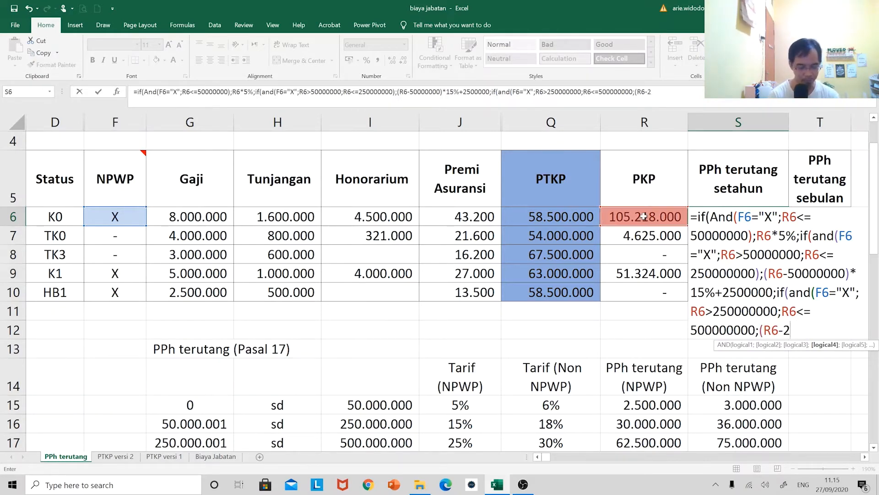
type("000)")
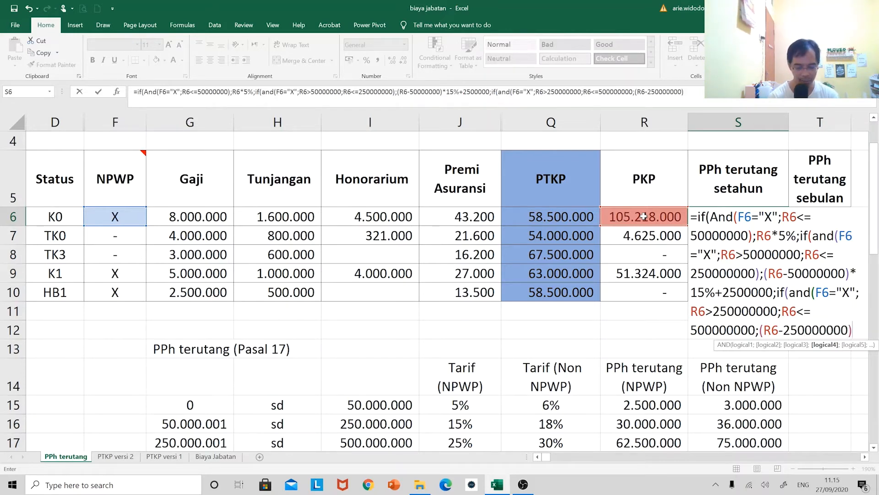
type("*25+")
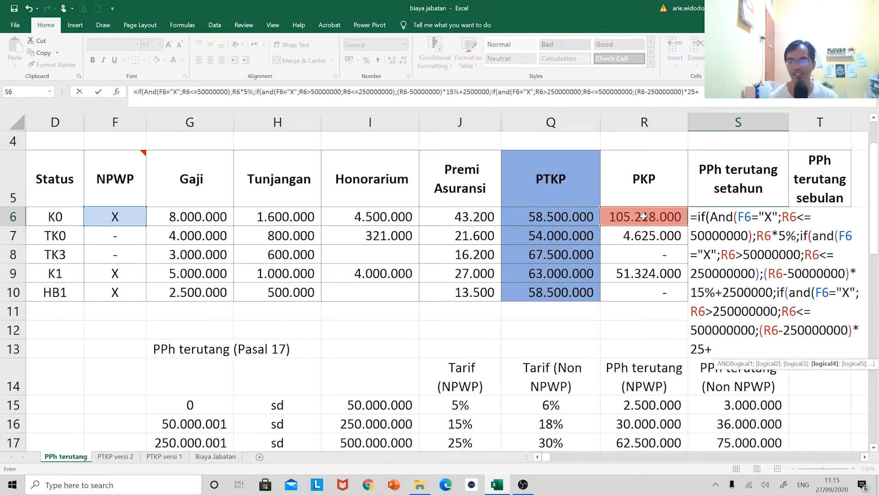
key("BackSpace")
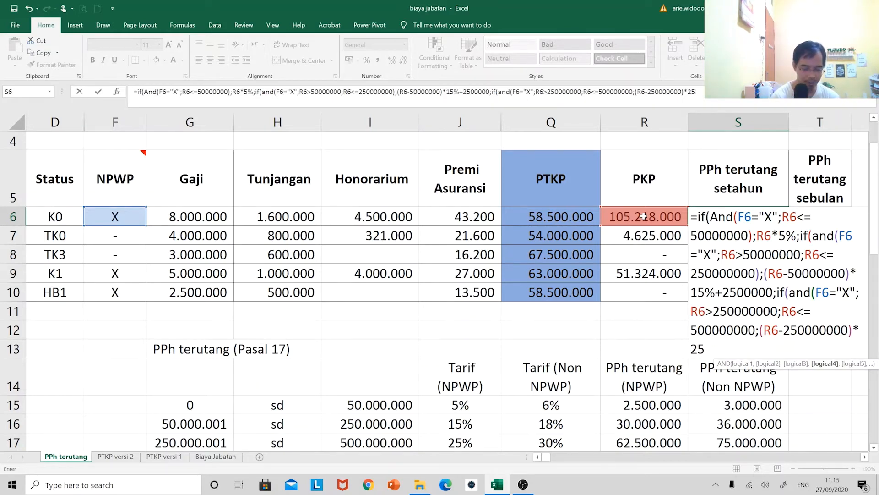
type("%+")
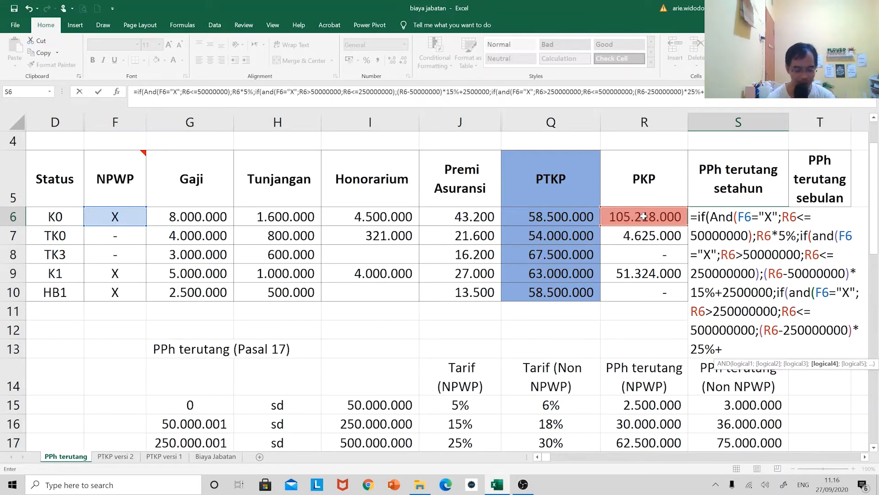
type("325000")
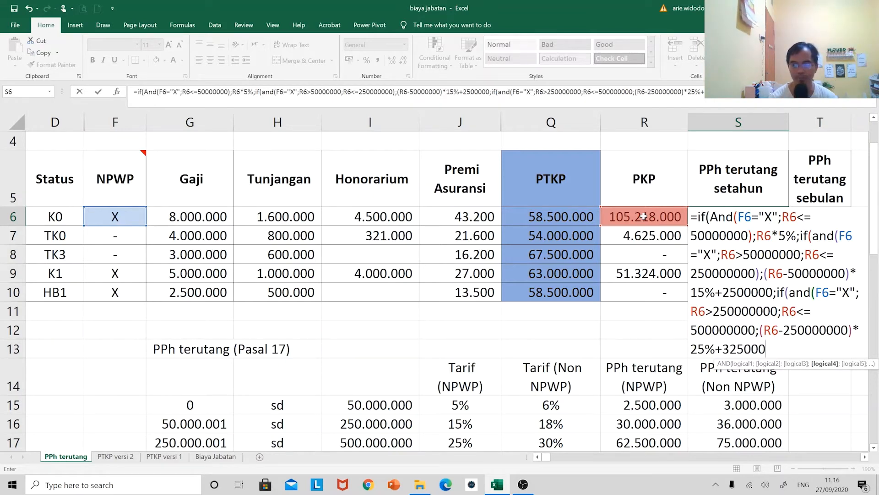
type("00")
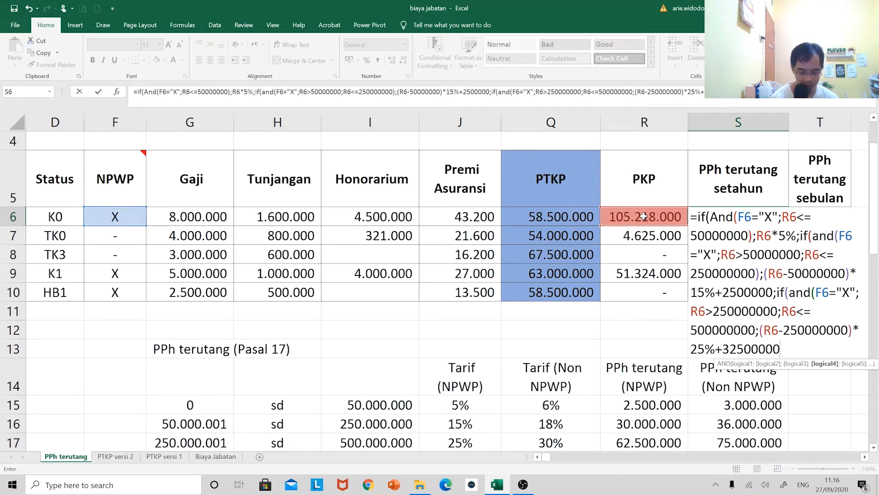
type(";if(")
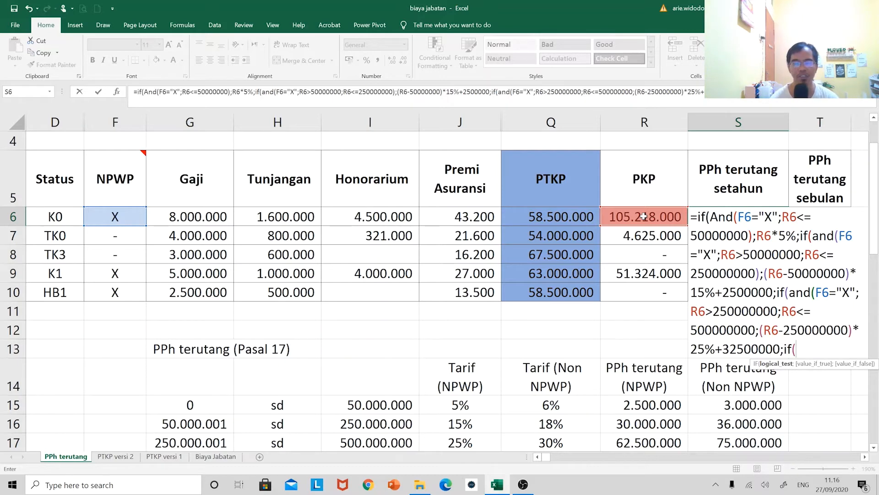
type("and(")
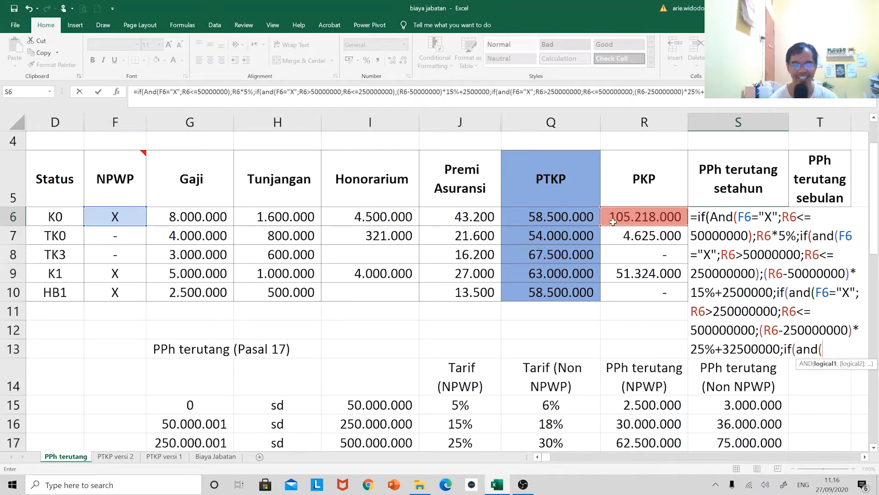
Nest a fourth IF after the 25% bracket calculation in S6, with an AND test of F6="X" and R6>500000000
left_click(117, 216)
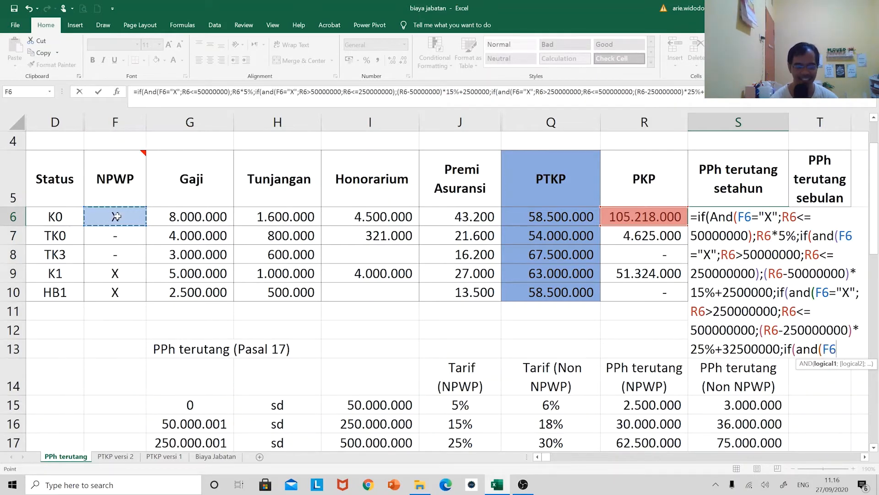
type("=\"")
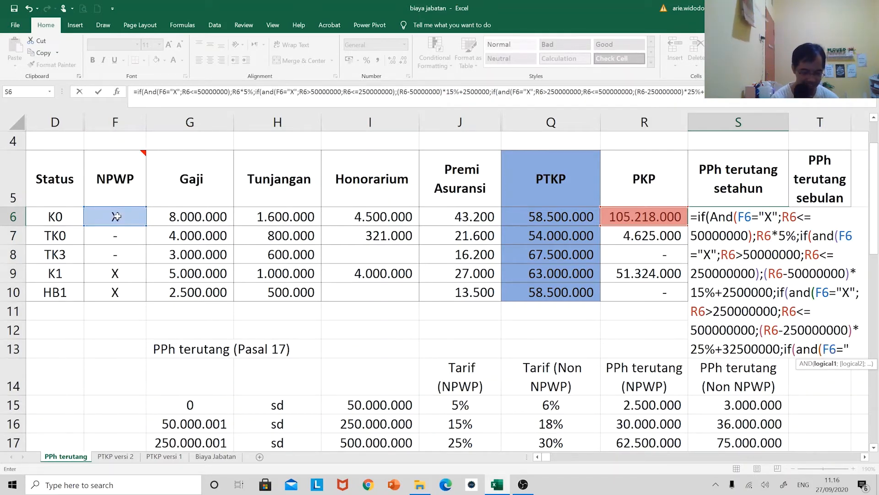
type("X\"")
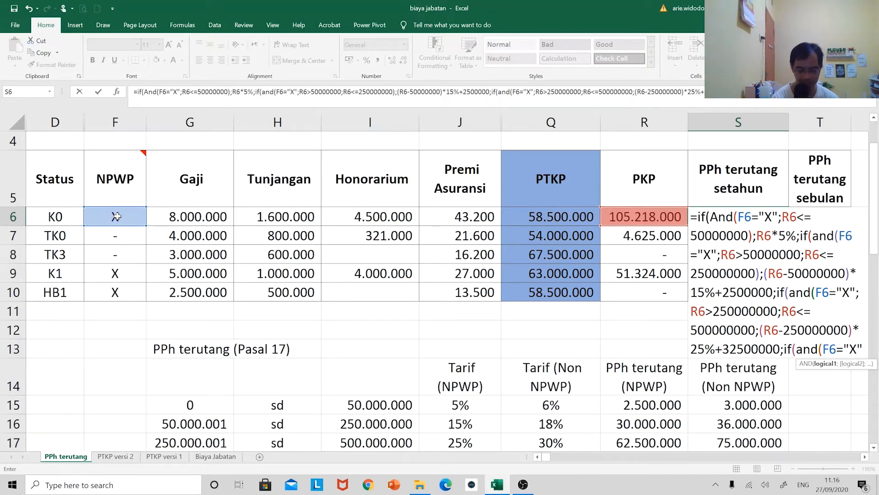
type(";")
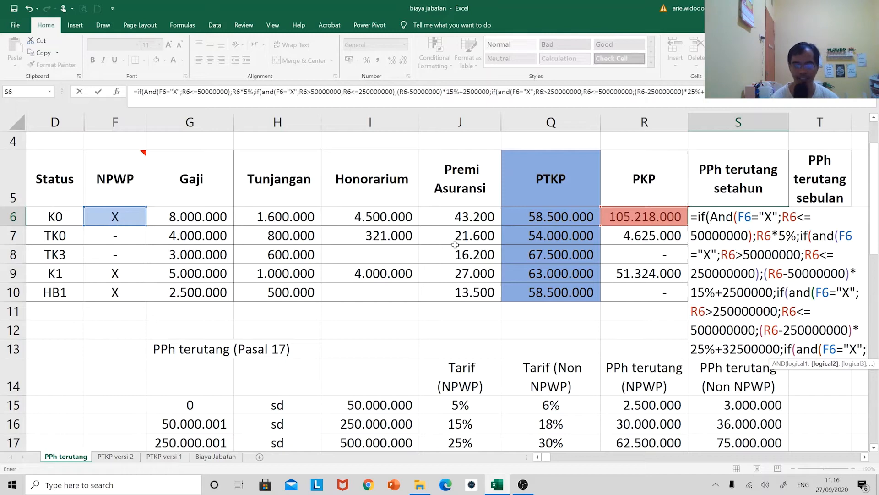
left_click(624, 215)
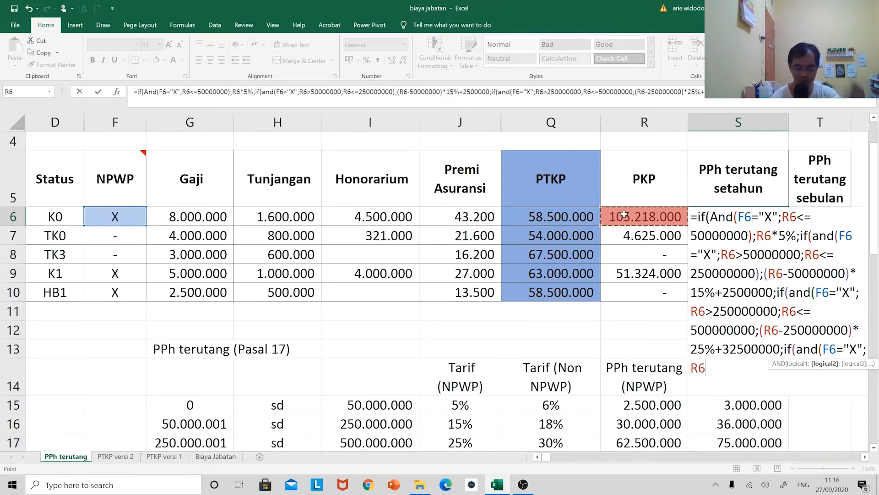
type(">")
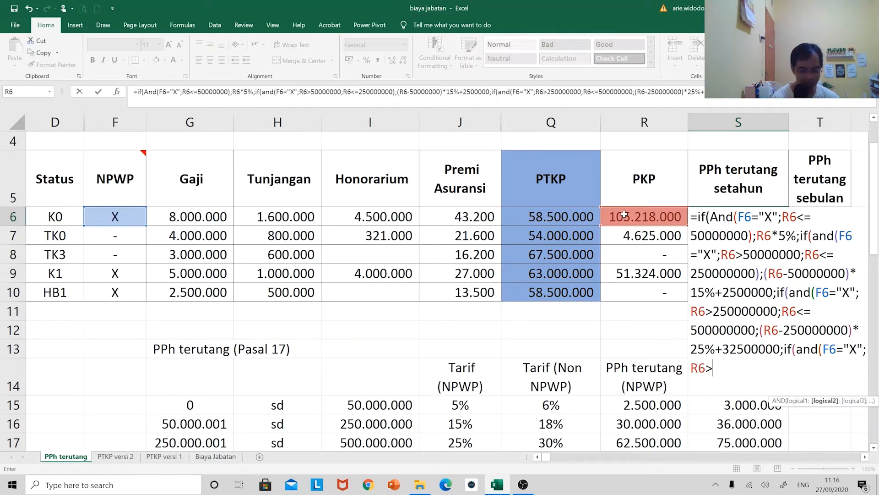
type("500000000")
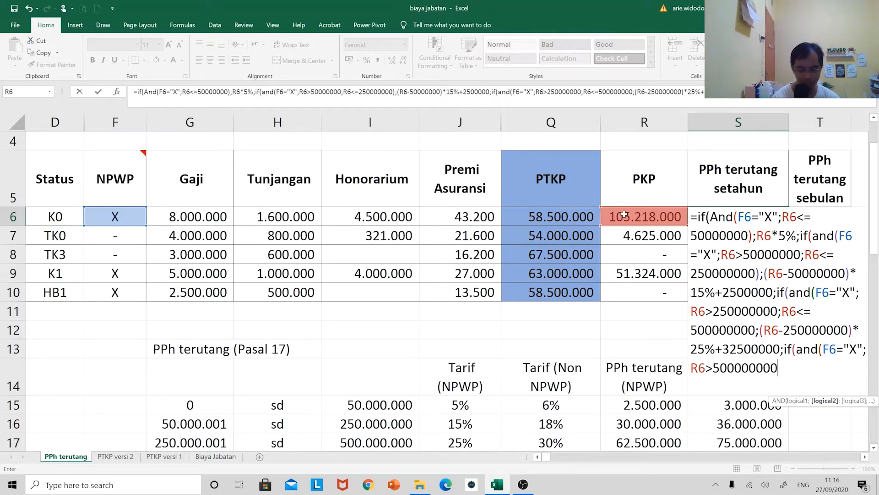
type(";")
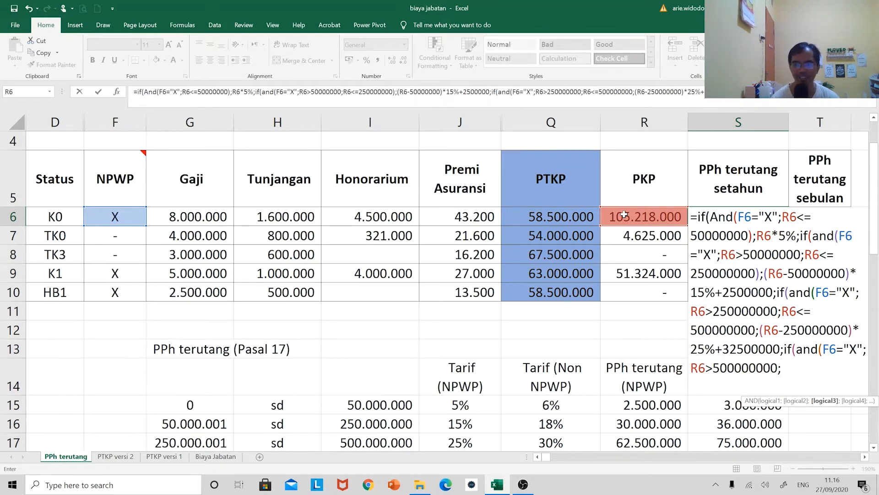
left_click(624, 214)
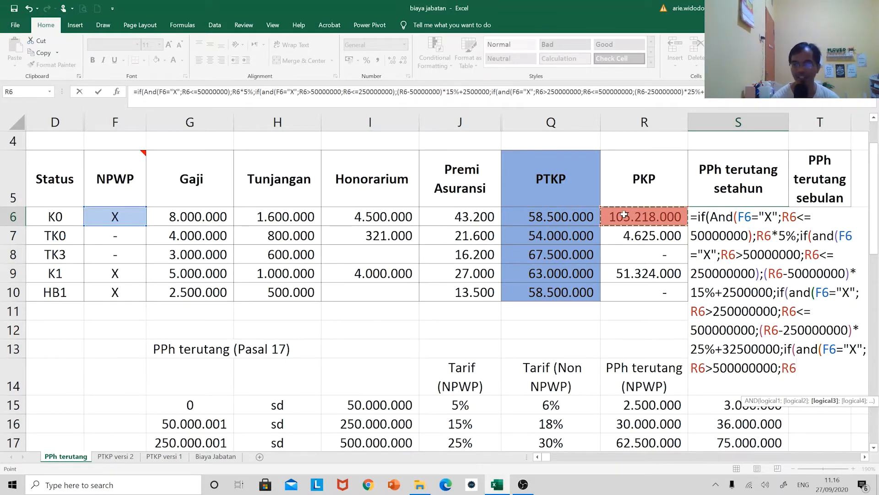
key("BackSpace")
key("BackSpace")
key("BackSpace")
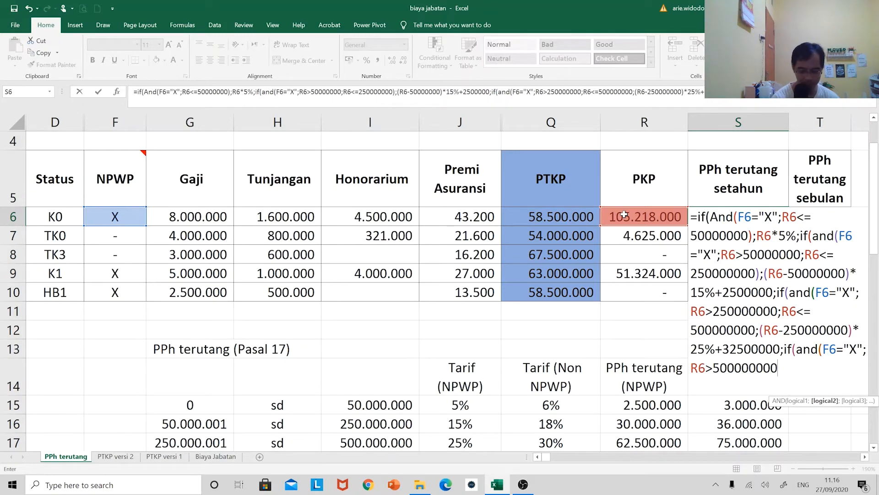
type(");")
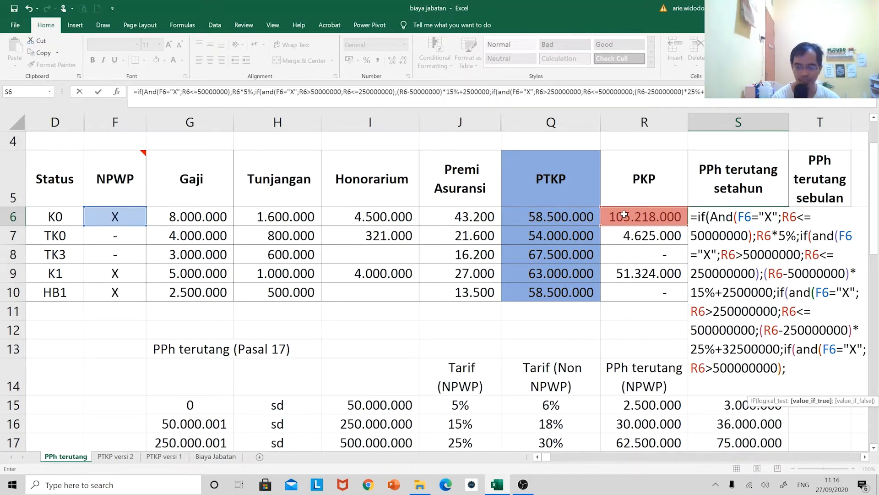
type("(")
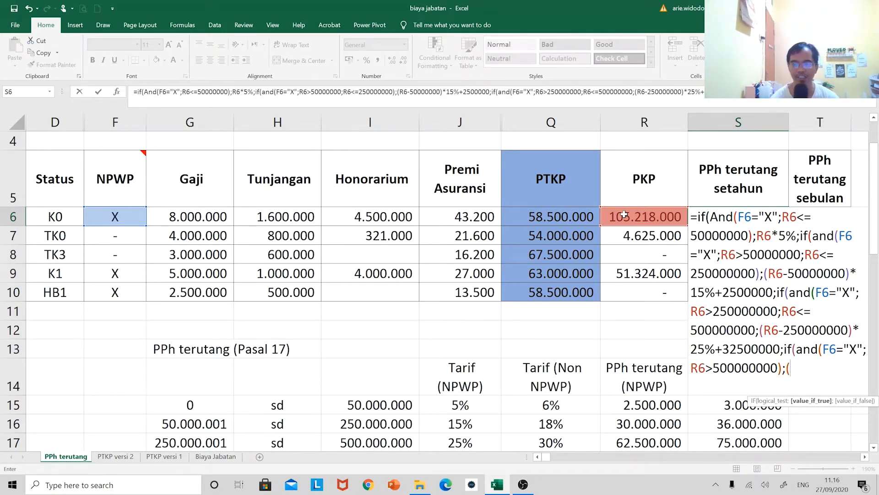
left_click(623, 214)
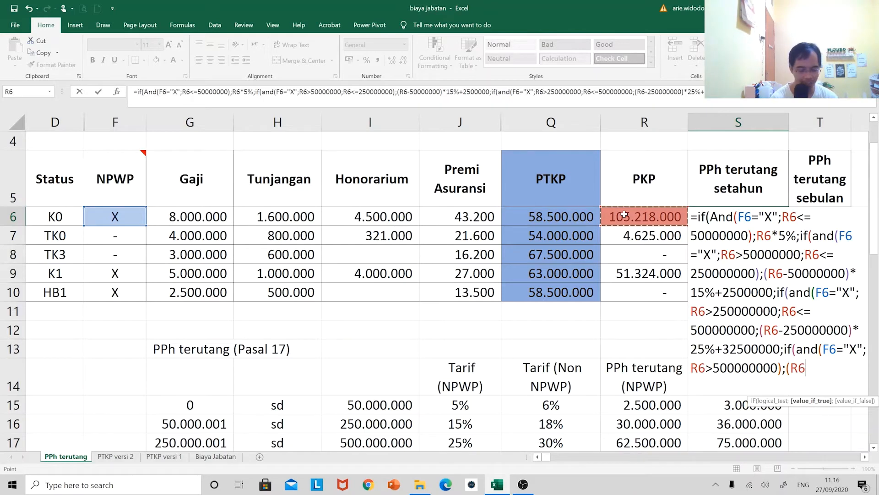
type("-500")
type("000000")
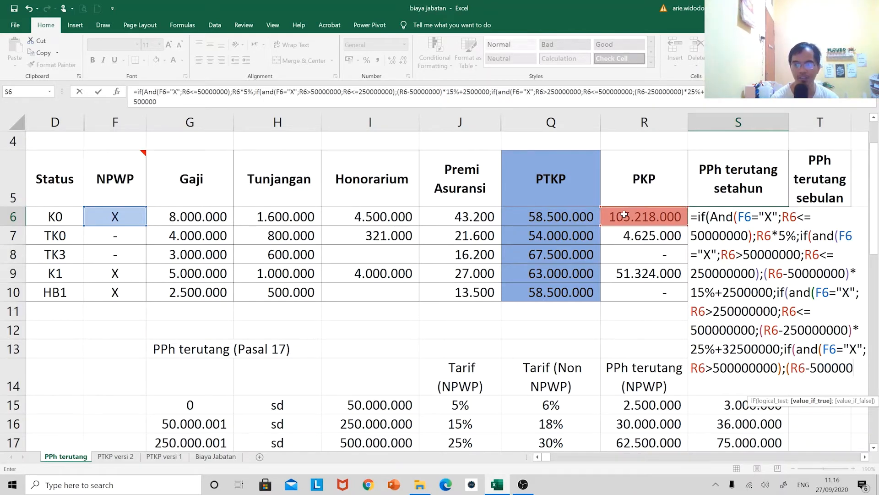
type(")*3")
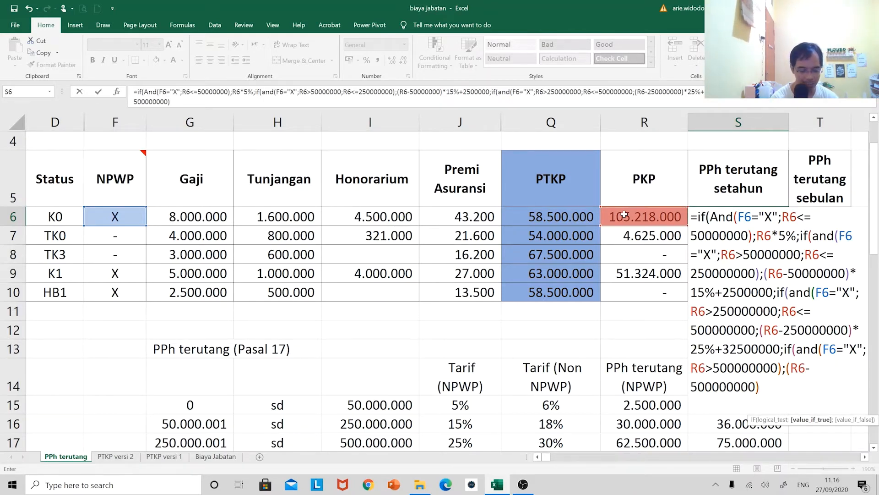
type("0%+")
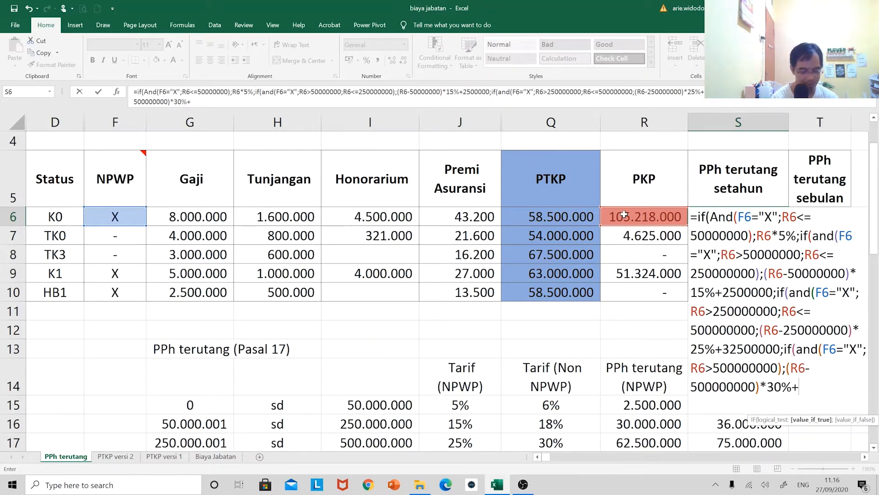
type("9500")
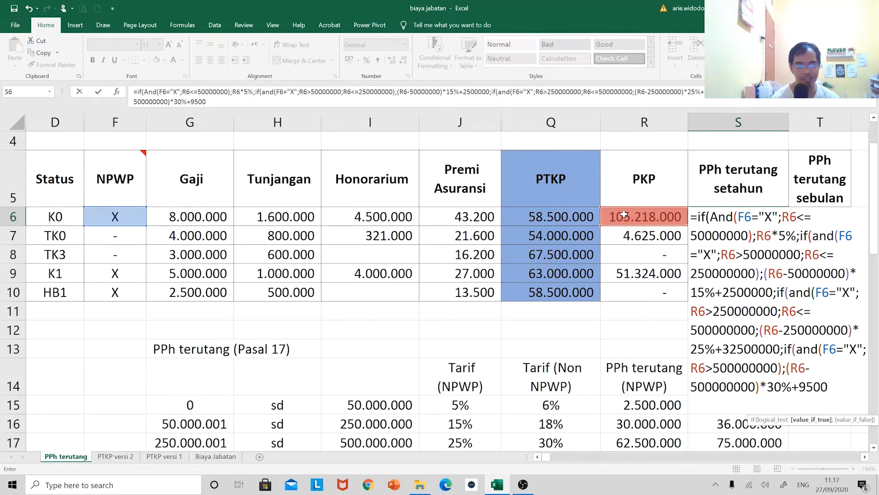
type("0000")
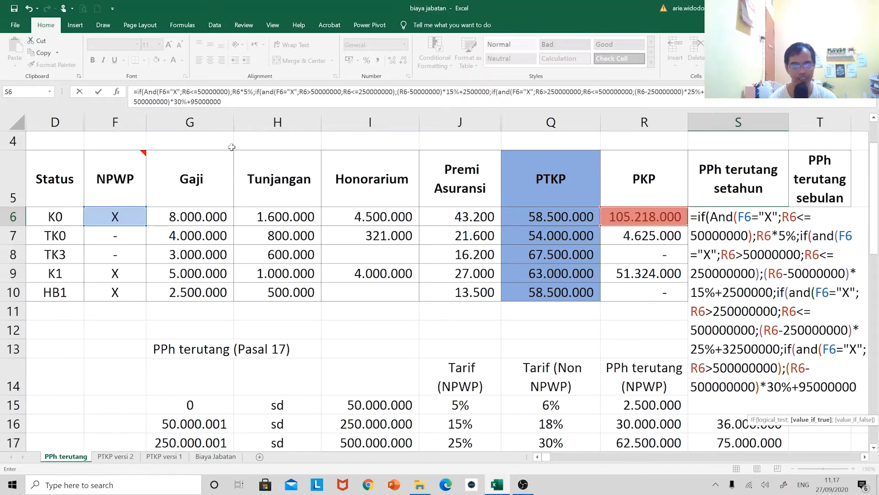
left_click(222, 101)
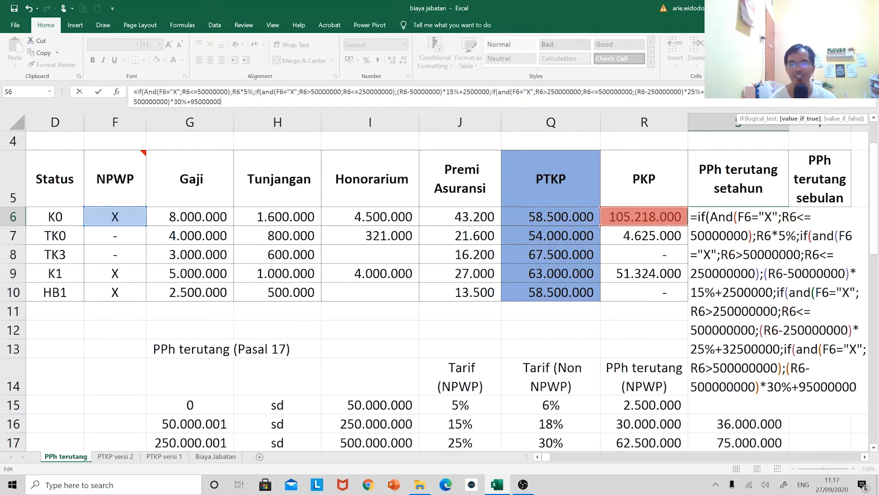
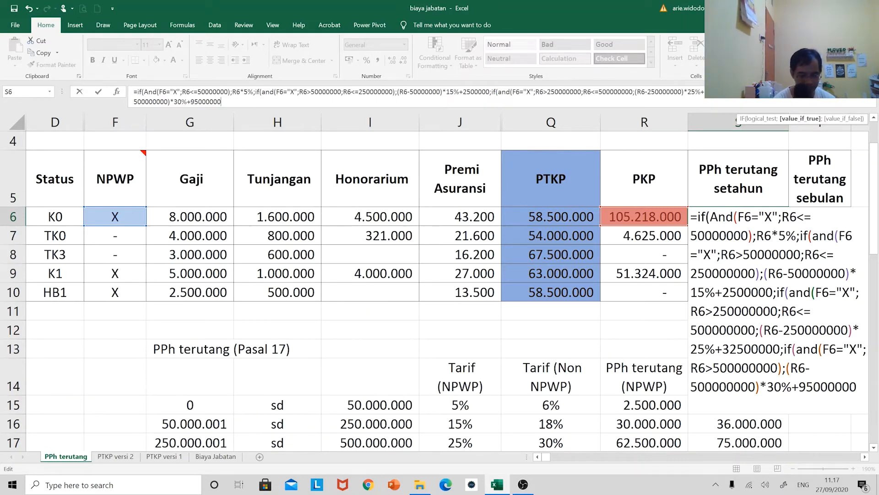
Nest a fifth IF after the 30% bracket calculation in the S6 formula
type(";if(")
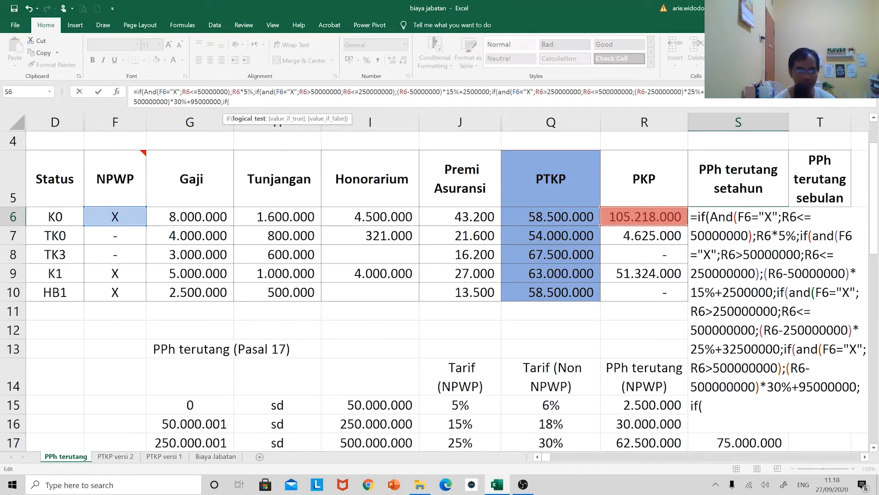
left_click(121, 218)
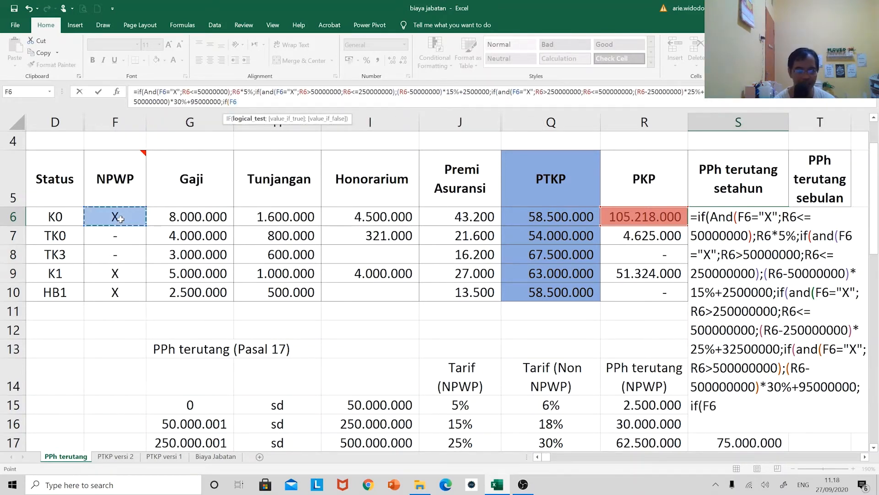
type("=\"")
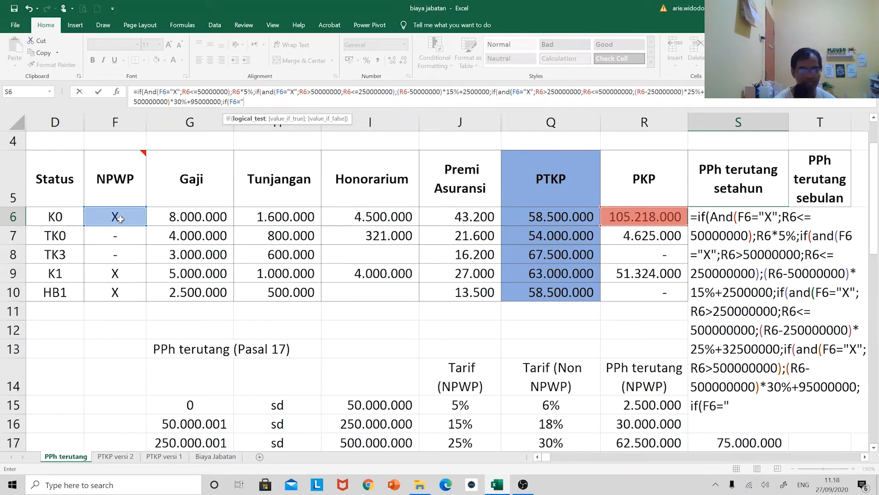
type("-+")
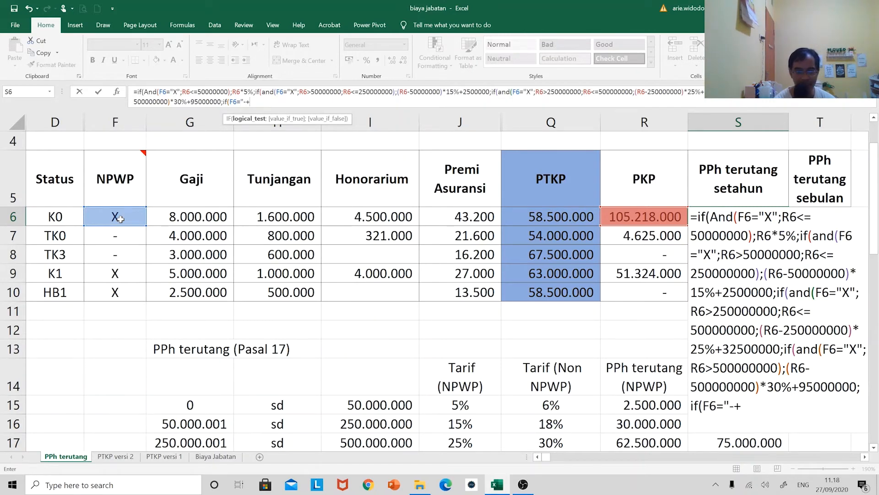
key("BackSpace")
type("\"")
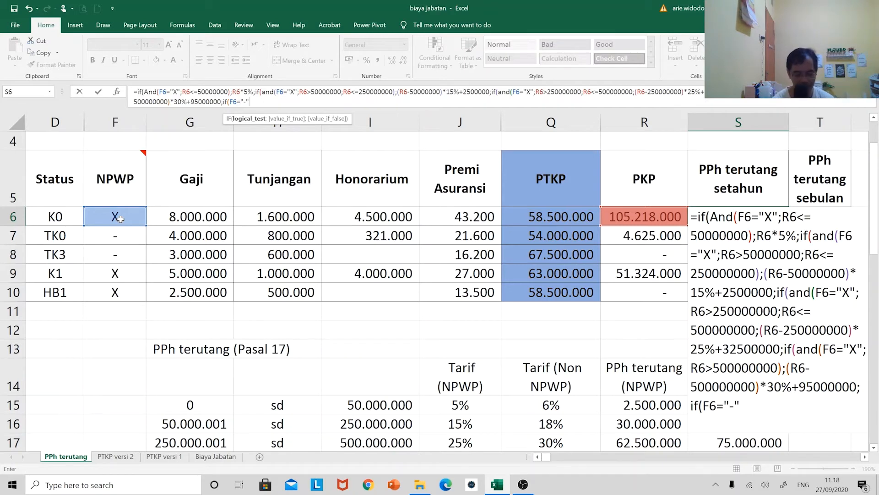
key("BackSpace")
key("BackSpace")
key("BackSpace")
key("BackSpace")
key("BackSpace")
key("BackSpace")
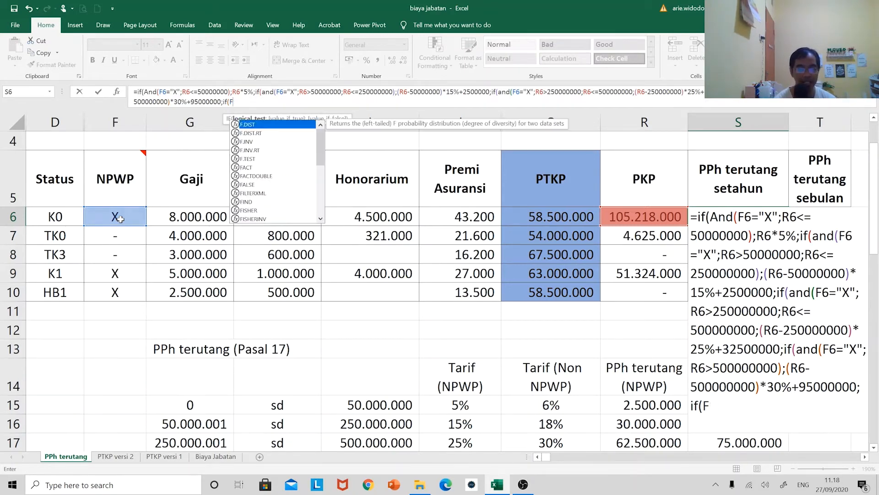
Begin the fifth IF's test with an AND function whose first condition is F6="-"
type("and")
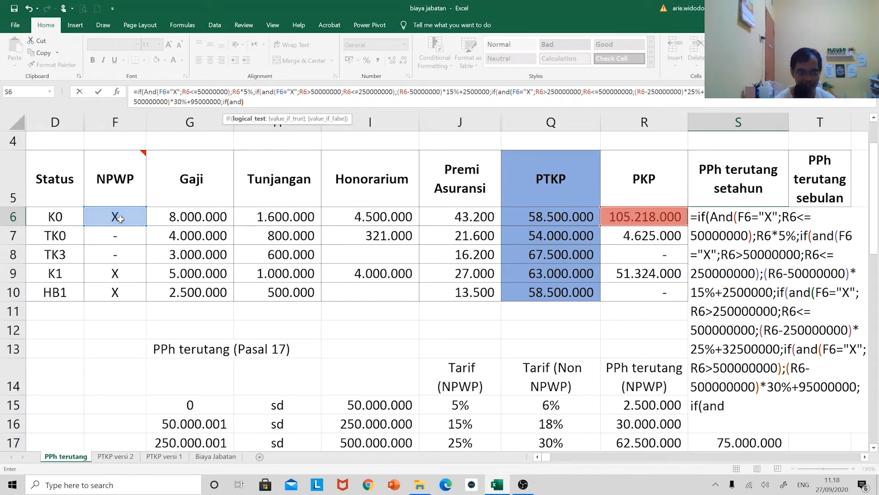
type("(")
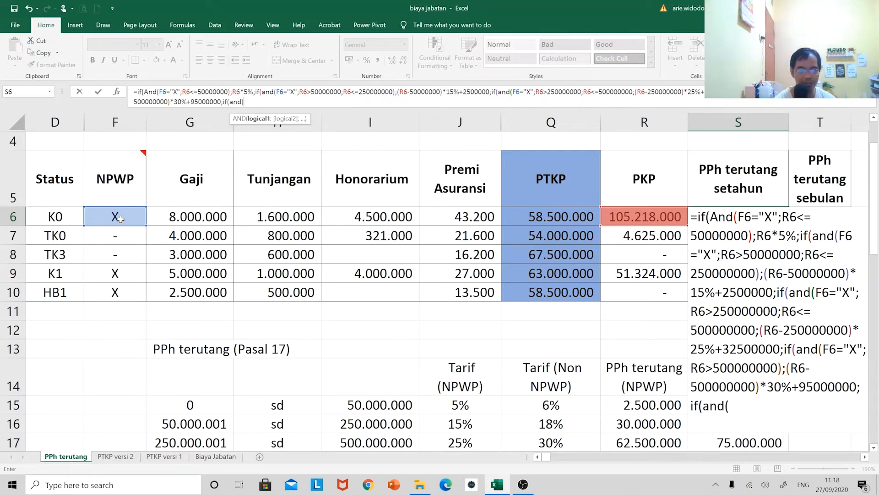
left_click(118, 217)
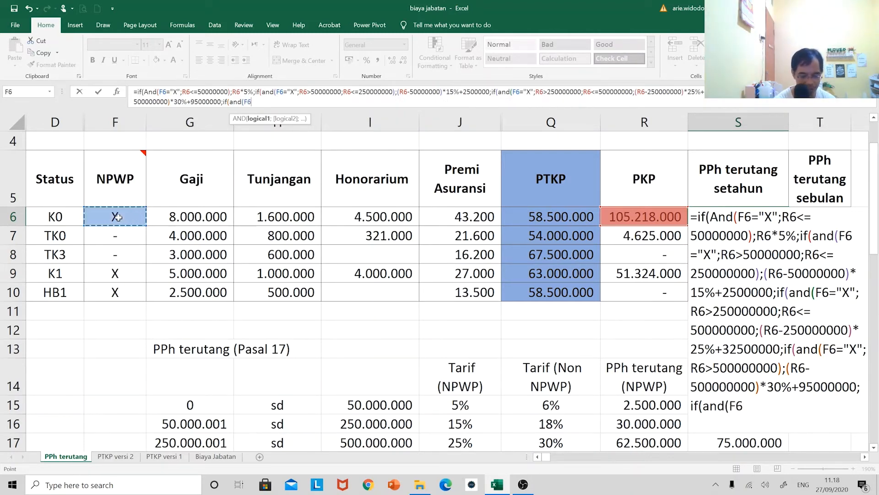
type("=\"-")
type("\";")
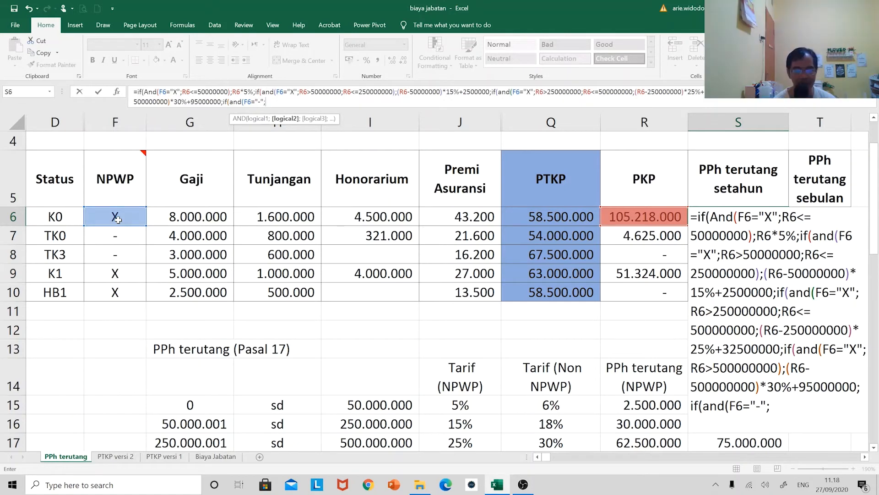
Duplicate the formula section from R6<=50000000 through the 30%+95000000 calculation after the F6="-" condition
mouse_move(122, 163)
left_click_drag(221, 102, 182, 92)
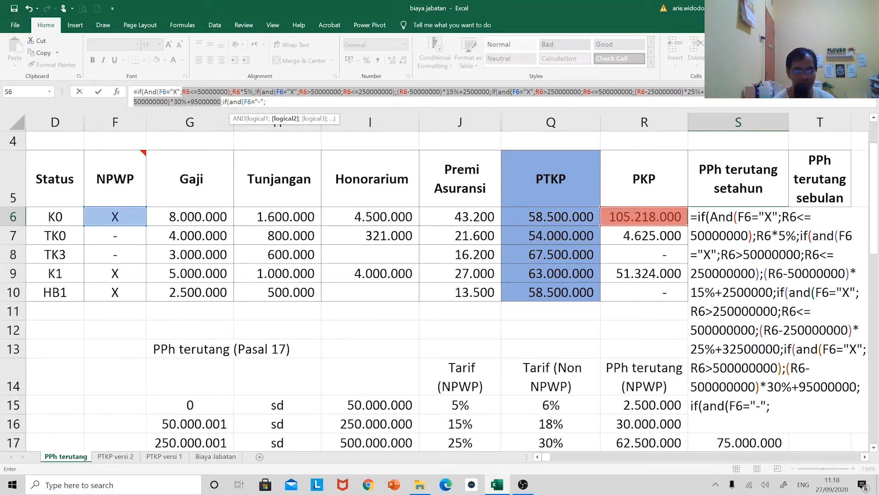
key("ctrl+c")
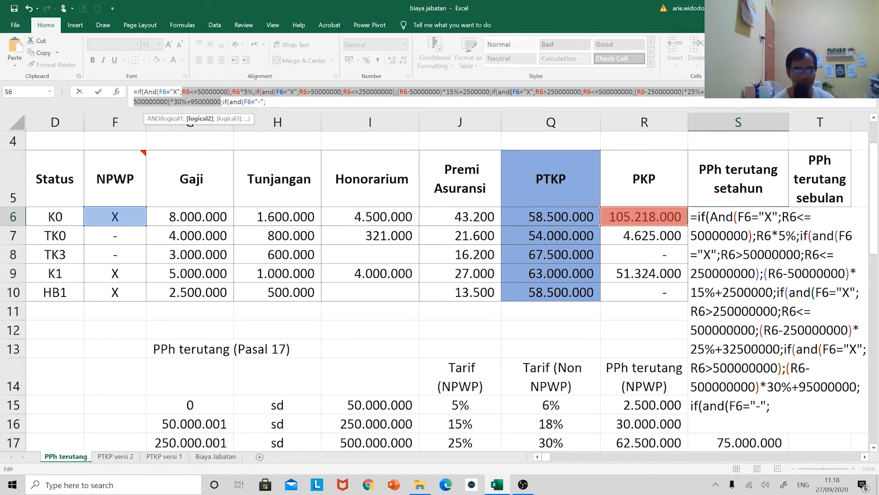
key("ctrl+v")
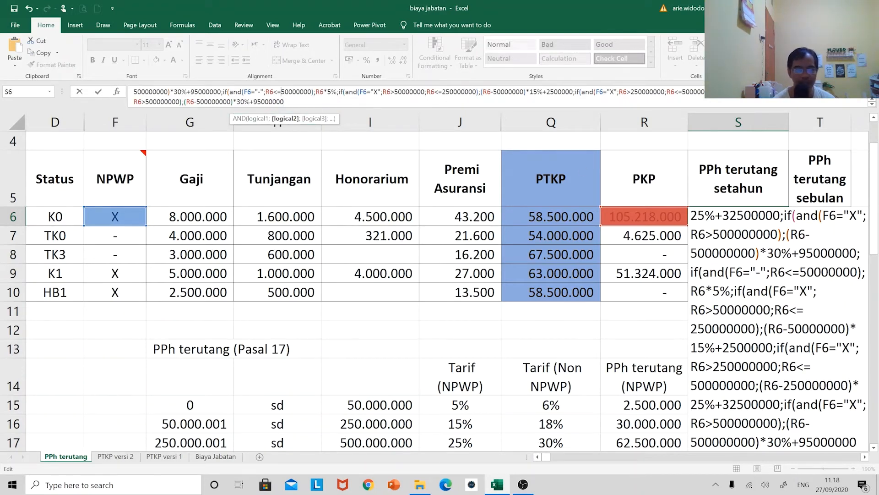
Set the tax rate of the duplicated first bracket to 6%, giving R6*6%
key("Right")
key("Right")
key("Right")
key("Right")
key("Right")
key("Right")
key("Right")
key("Right")
key("Right")
key("Right")
key("Right")
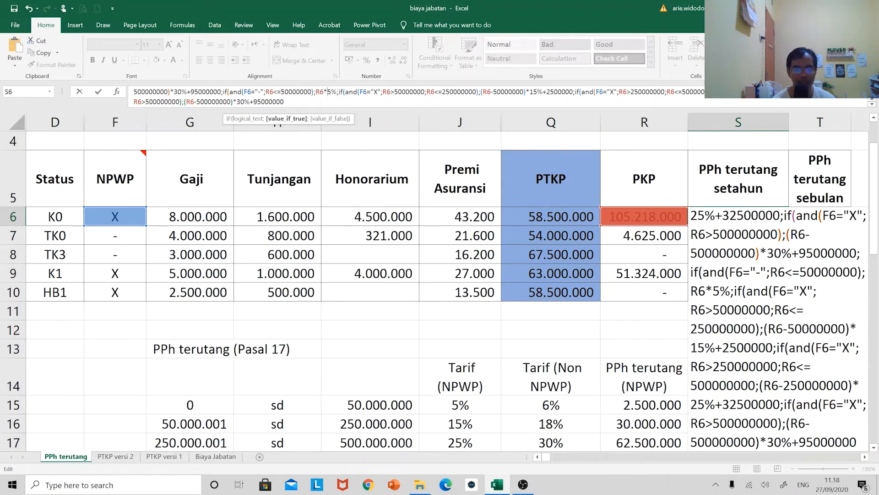
key("BackSpace")
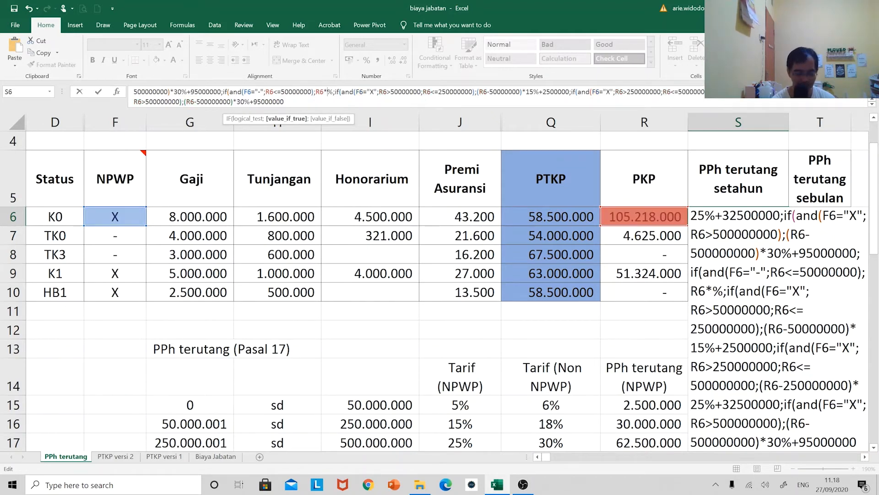
type("6")
Revise the duplicated second bracket's calculation to (R6-50000000)*18%+3000000
key("Right")
key("Right")
key("Right")
key("Right")
key("Right")
key("Right")
key("Right")
key("Right")
key("Right")
key("Right")
key("Right")
key("Right")
key("Right")
key("Right")
key("Right")
key("Right")
key("Right")
key("Right")
key("Right")
key("Right")
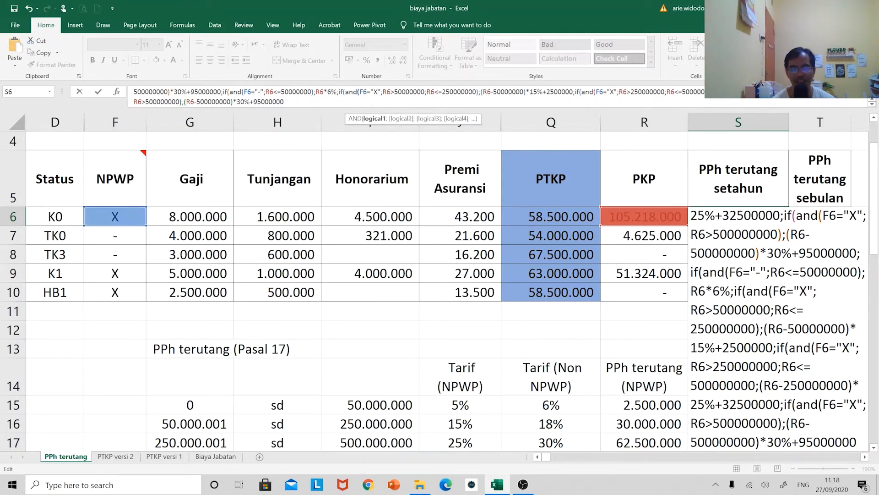
key("Right")
key("Right")
key("Right")
key("Right")
key("Right")
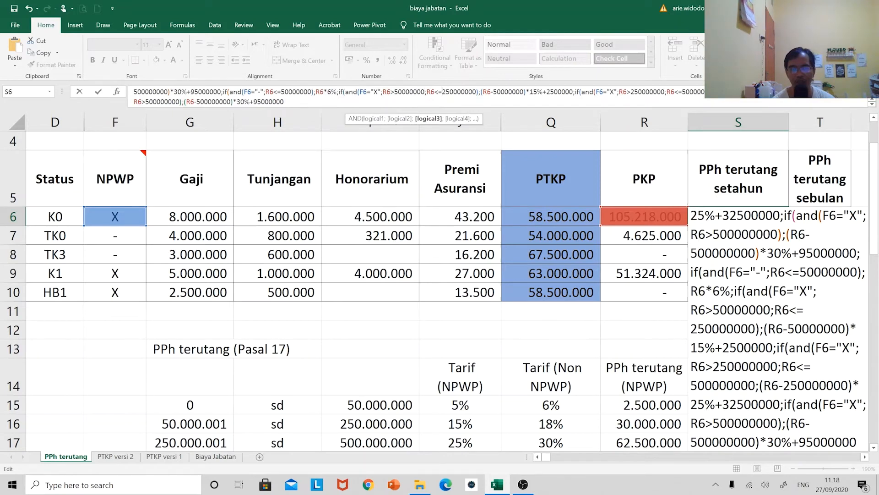
key("Right")
key("Right")
key("Right")
key("Right")
key("Right")
key("Right")
key("Right")
key("Right")
key("Right")
key("Right")
key("Right")
key("Right")
key("Right")
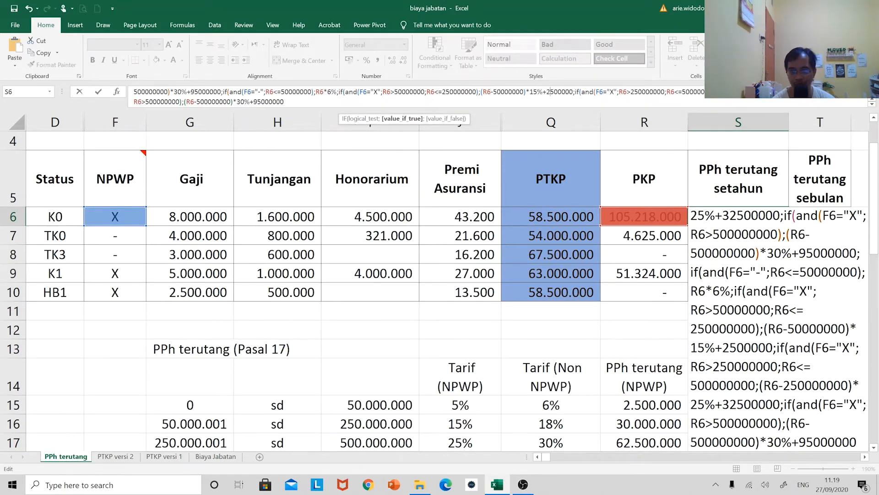
key("BackSpace")
key("BackSpace")
type("30")
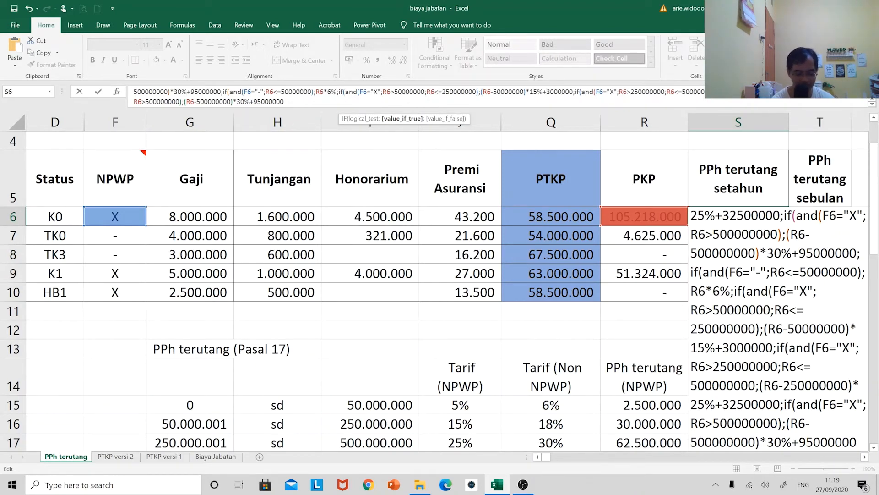
key("BackSpace")
type("8")
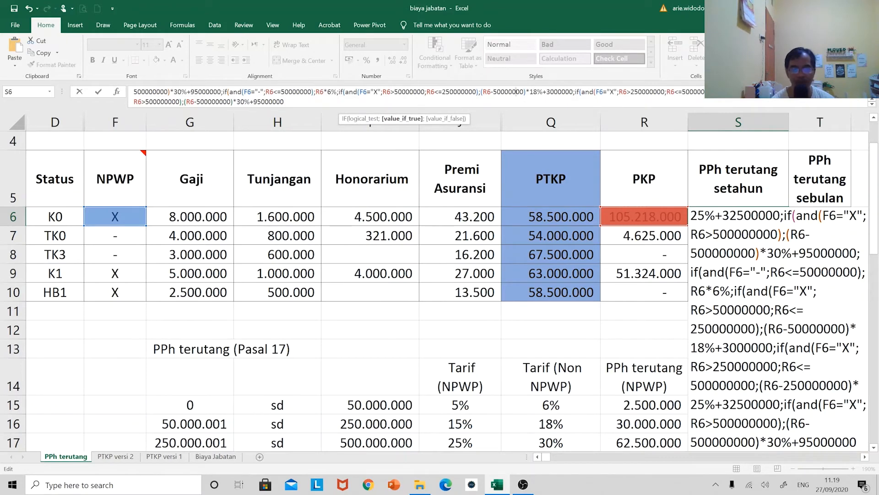
Change the NPWP condition in the 18% bracket's AND test to F6="-"
key("Left")
key("Left")
key("Left")
key("Left")
key("Left")
key("Left")
key("Left")
key("Left")
key("Left")
key("Left")
key("Left")
key("Left")
key("Left")
key("Left")
key("Left")
key("Left")
key("Left")
key("Left")
key("Left")
key("Left")
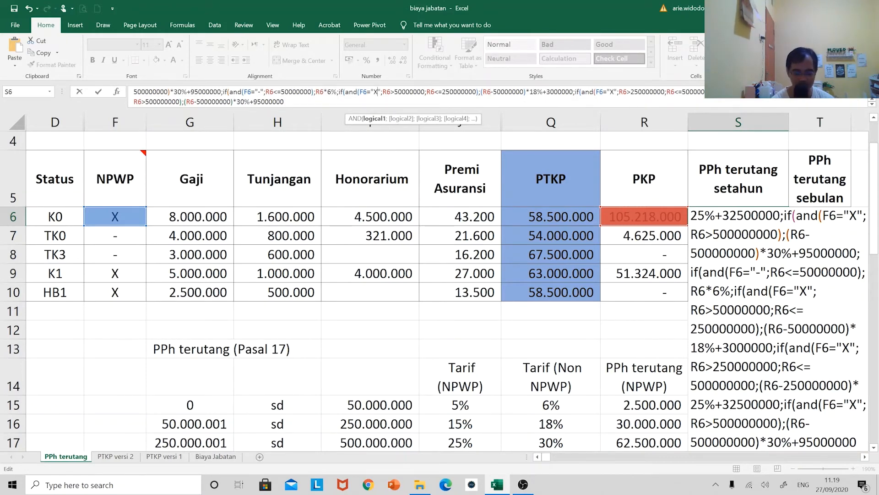
key("BackSpace")
type("-")
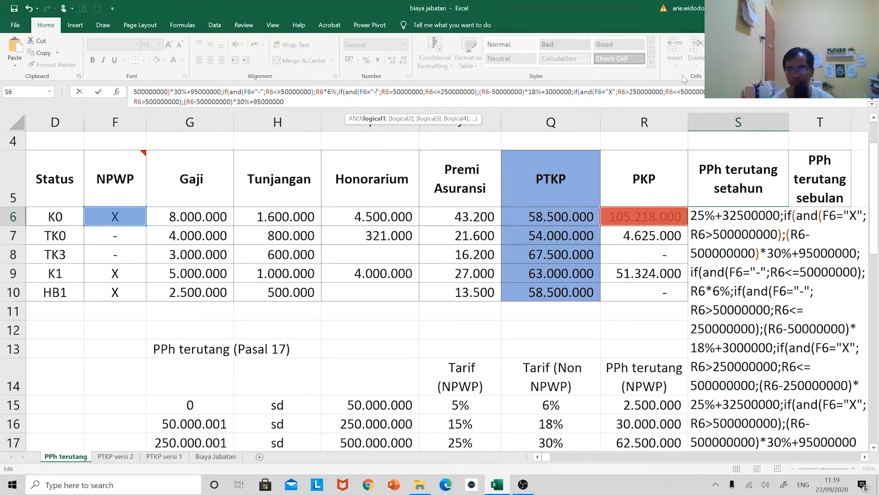
Set the duplicated third bracket's NPWP condition to F6="-" and its tax rate to 30%
left_click_drag(608, 92, 612, 92)
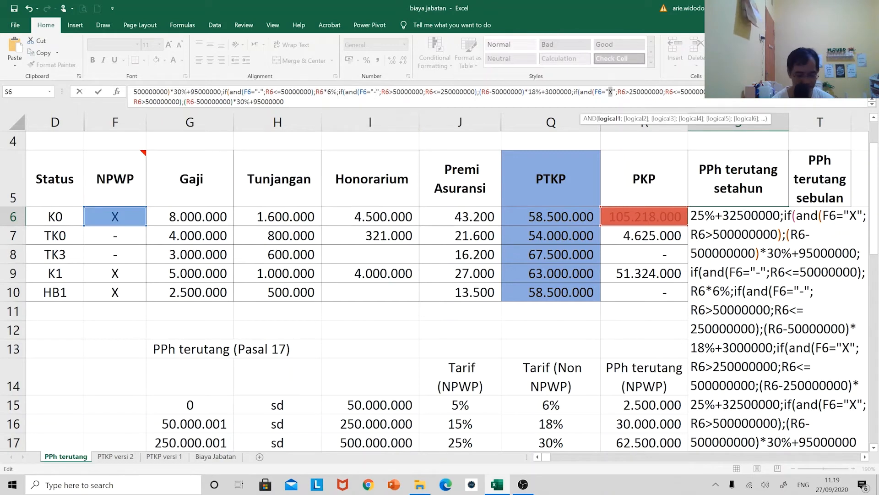
type("-")
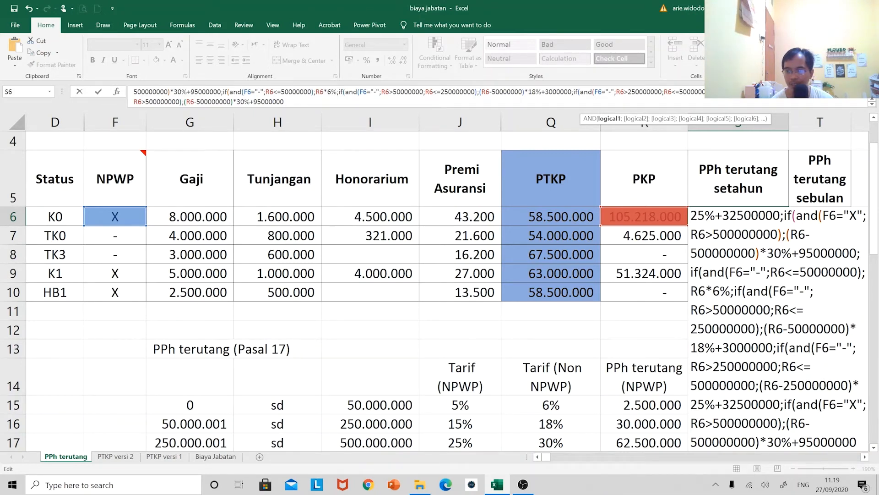
key("Left")
key("Left")
key("Left")
key("Left")
key("Left")
key("Left")
key("Left")
key("Left")
key("Left")
key("Left")
key("BackSpace")
key("BackSpace")
type("30")
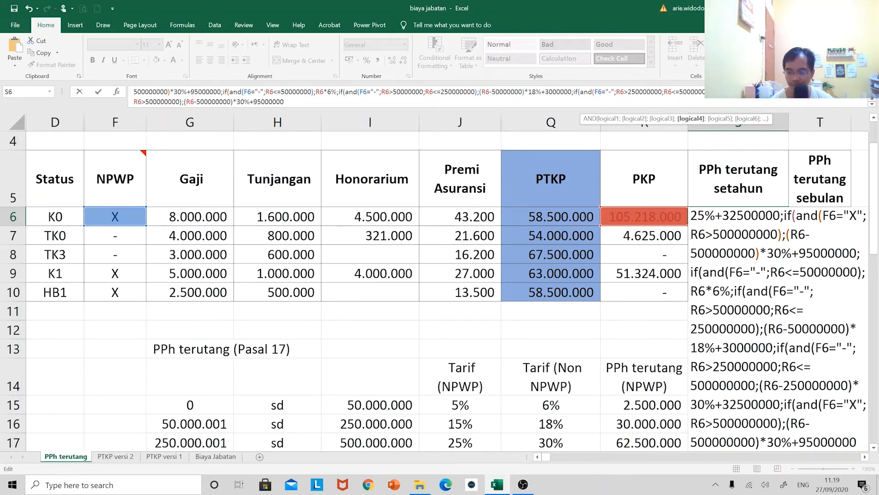
scroll(822, 183, "down", 1)
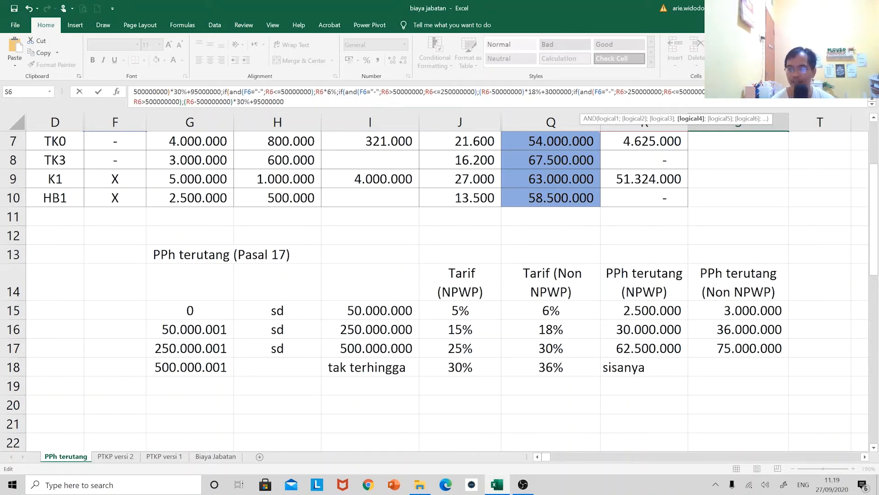
key("shift+Home")
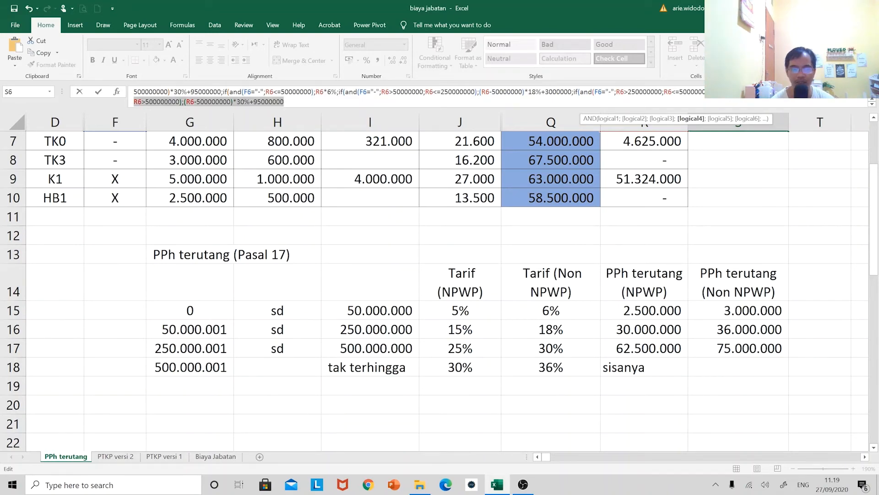
left_click_drag(710, 92, 834, 92)
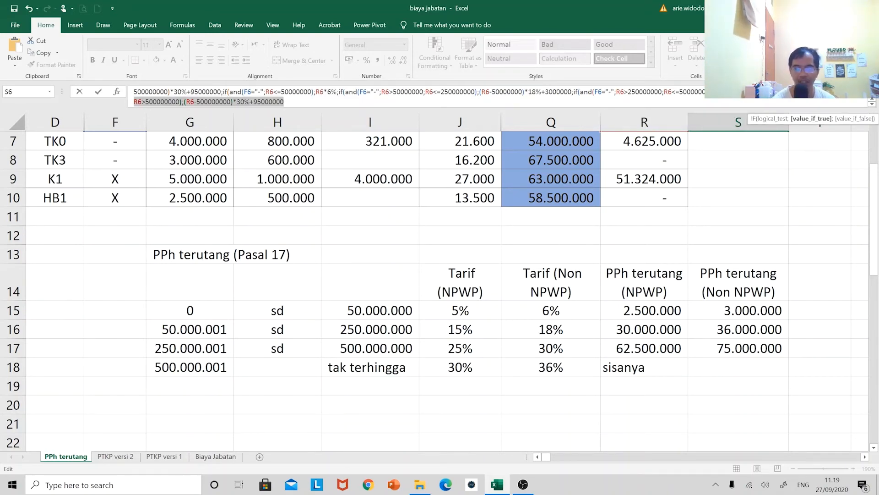
left_click(184, 102, "shift")
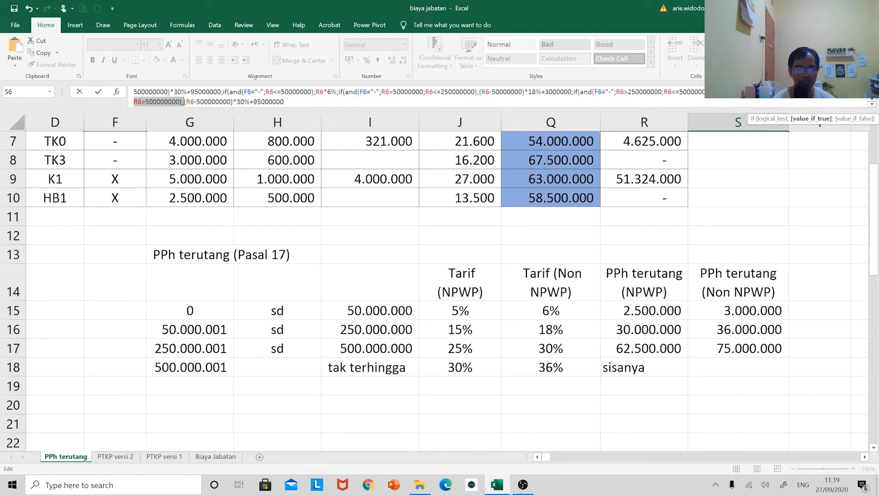
key("Delete")
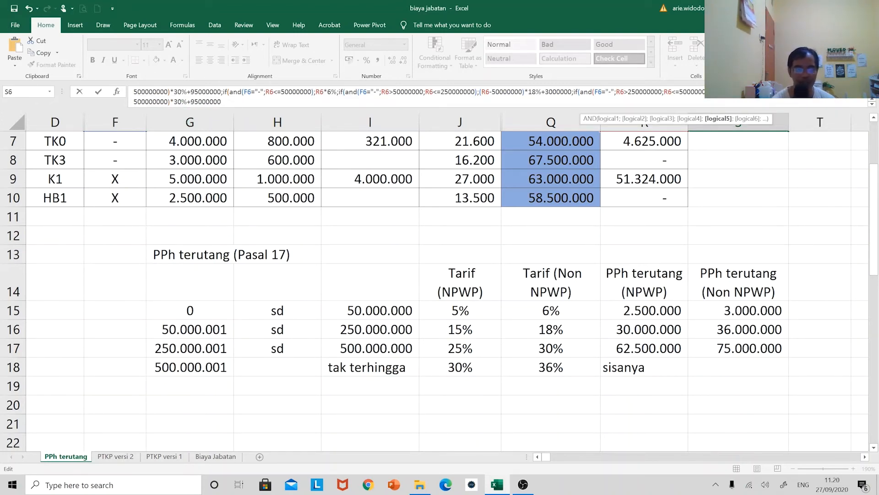
Set the final non-NPWP bracket's rate to 36% and its added base tax to 114000000
key("BackSpace")
type("6")
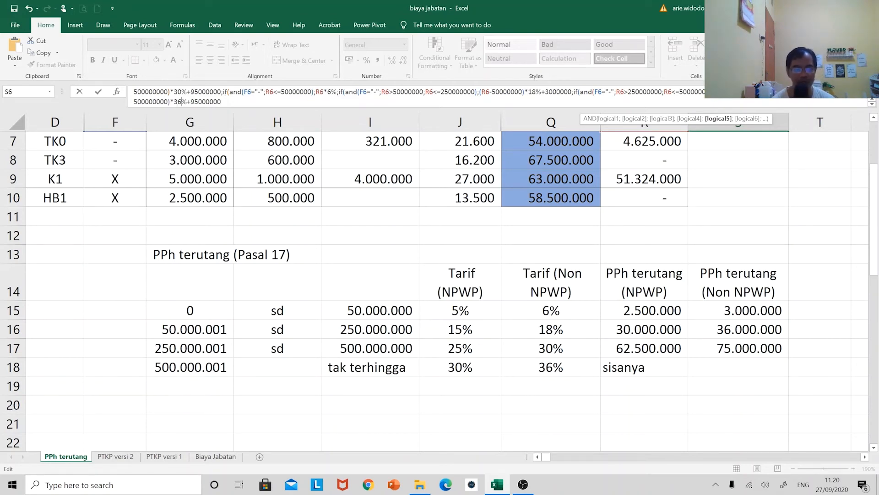
left_click_drag(191, 101, 199, 102)
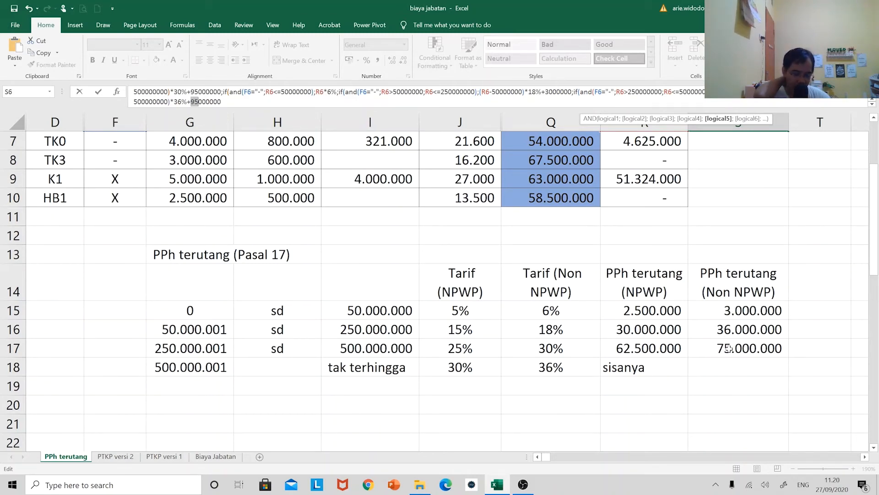
type("114")
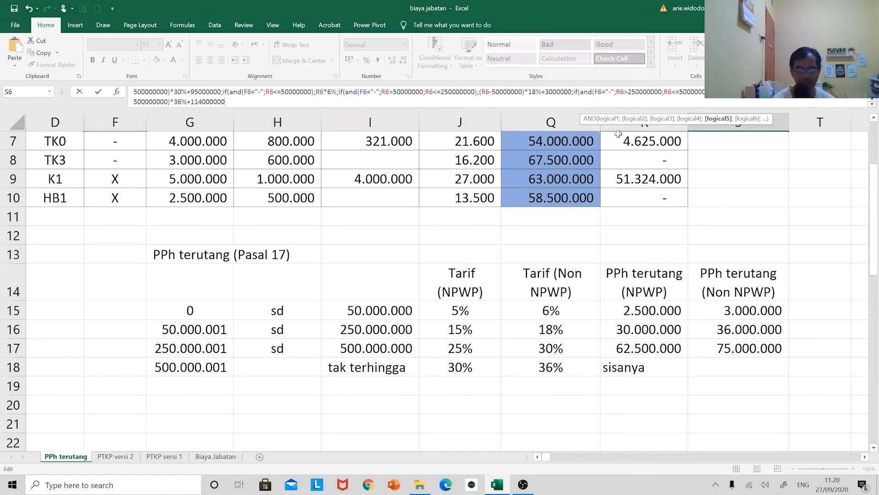
Add four closing parentheses after 114000000 at the end of the S6 formula and try to enter it
key("Return")
key("Return")
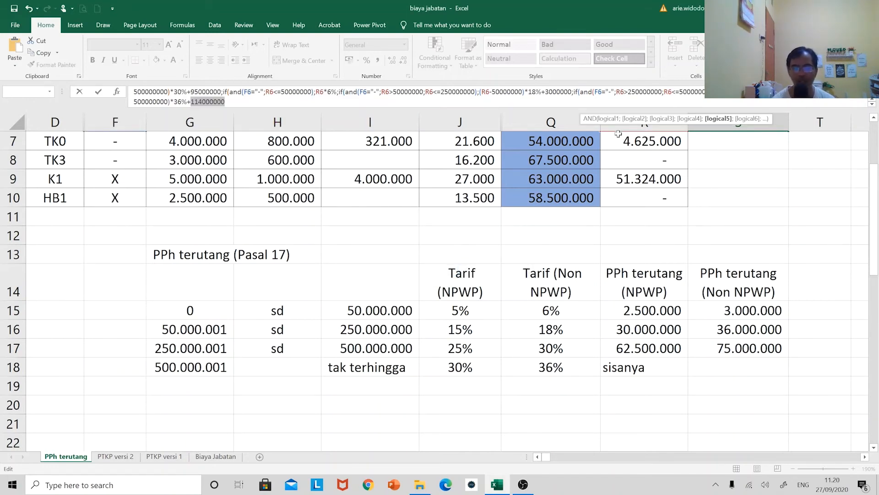
key("Right")
type("))))")
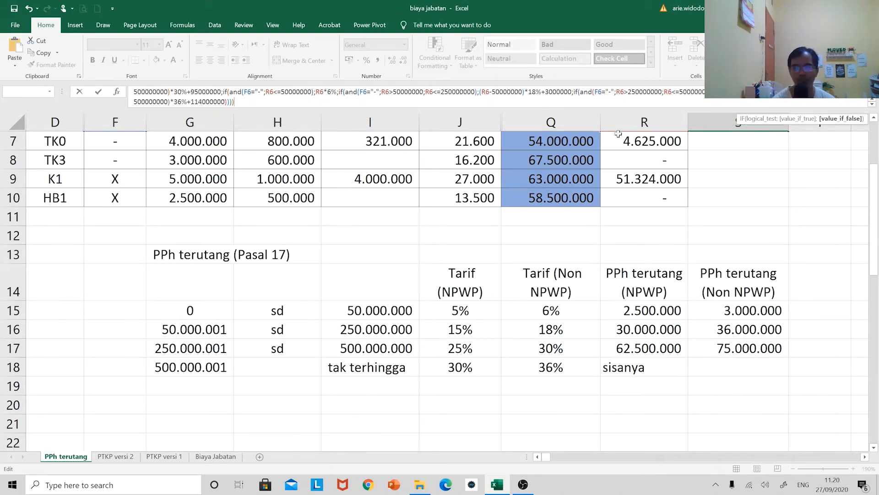
key("Return")
key("Return")
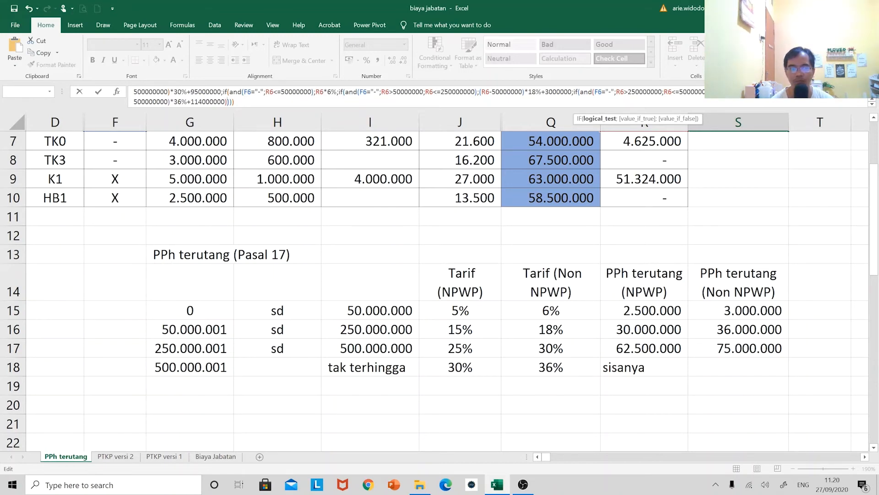
Close the 30% non-NPWP bracket's AND test after R6<=500000000 and try to enter the formula
left_click(721, 92)
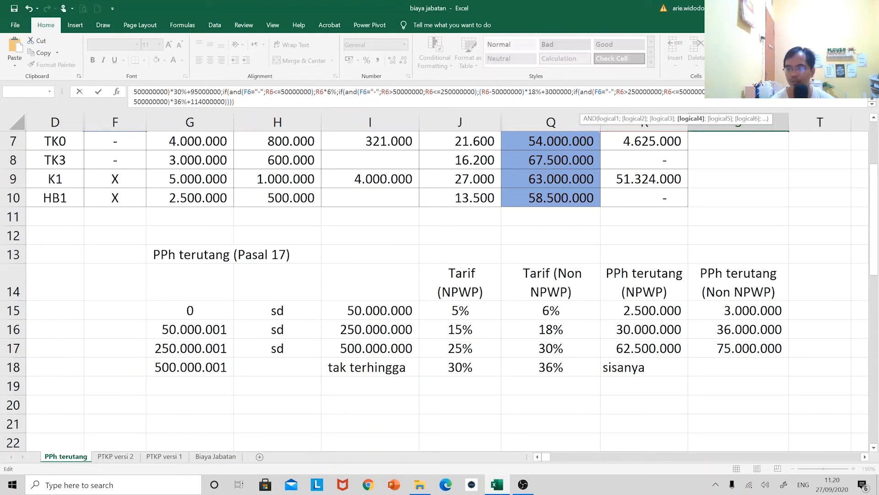
key("Right")
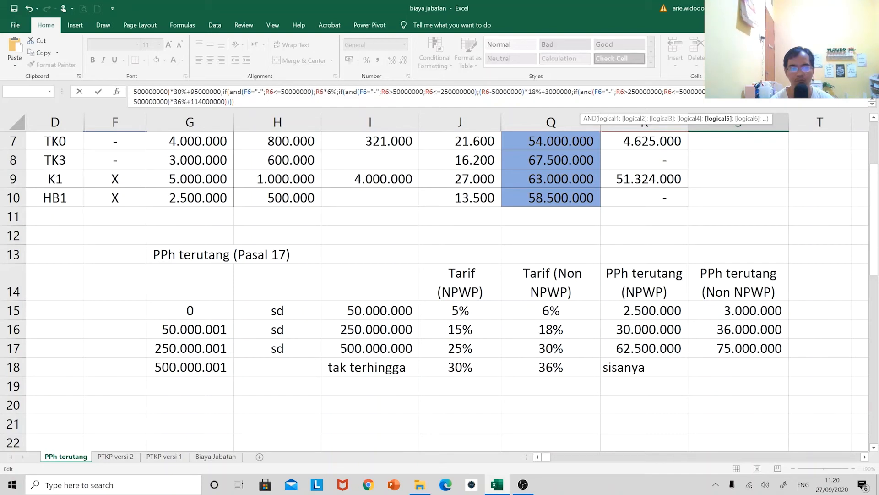
key("Left")
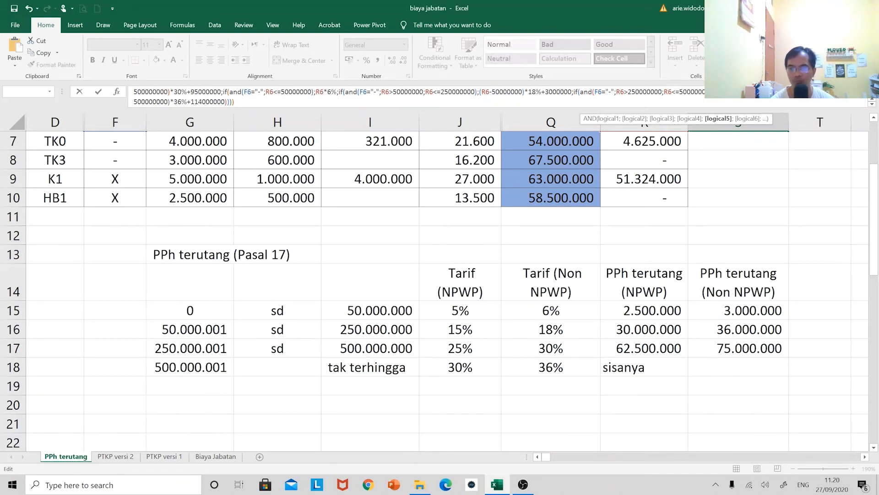
key("Return")
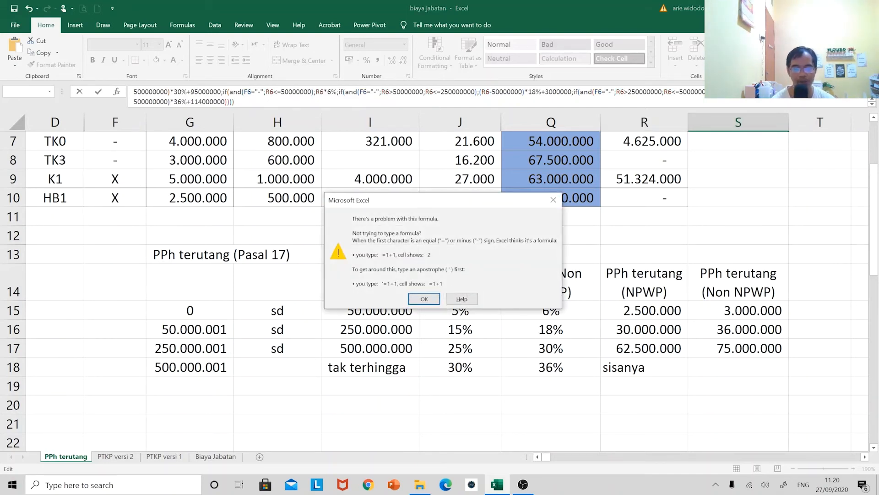
key("Return")
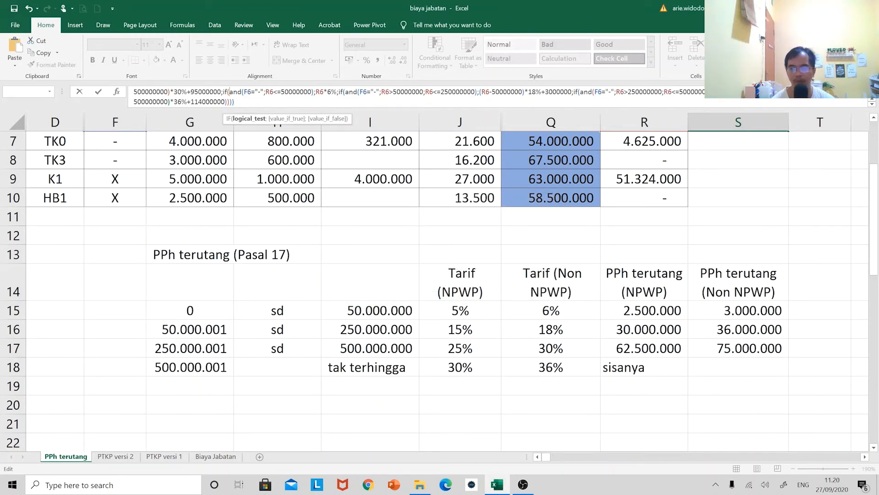
scroll(774, 233, "up", 2)
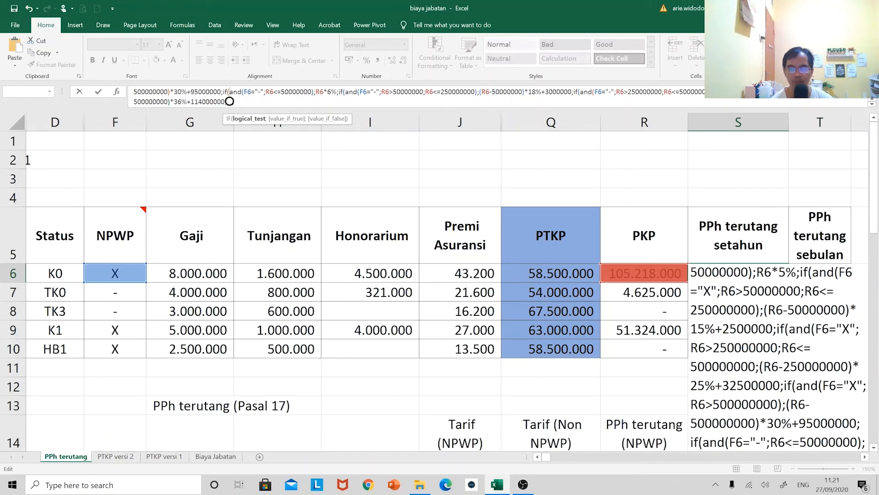
type(")))))")
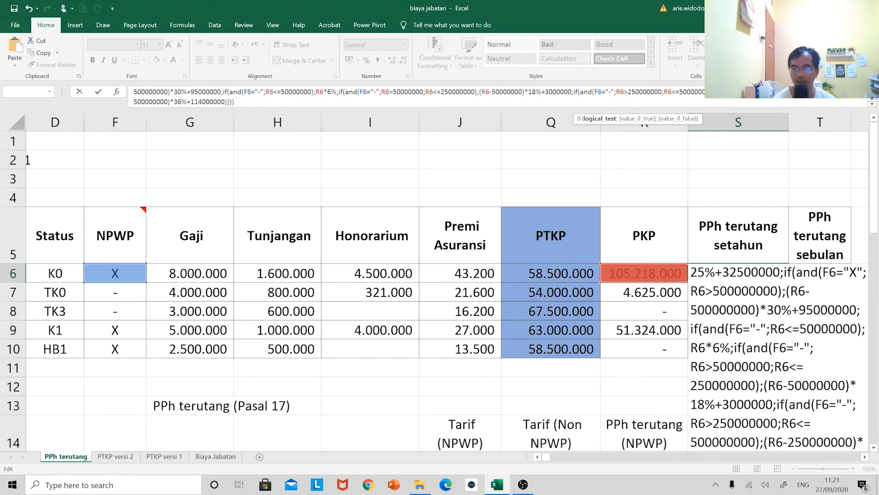
key("Return")
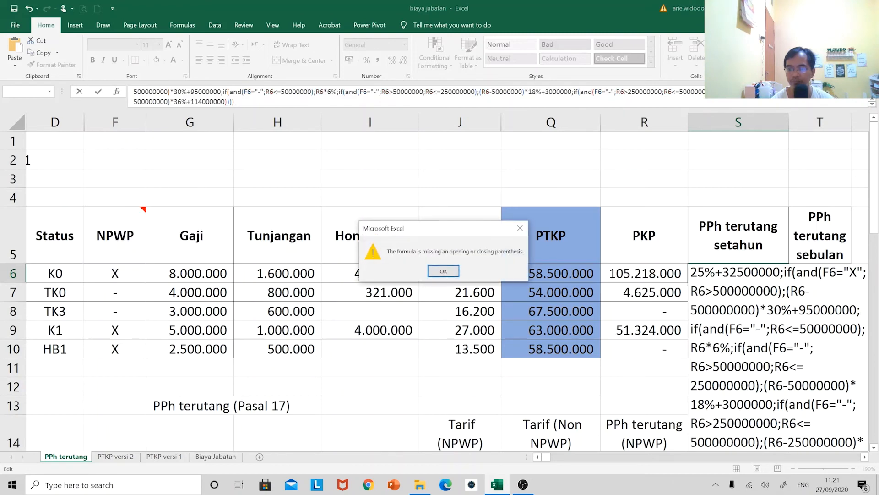
key("Return")
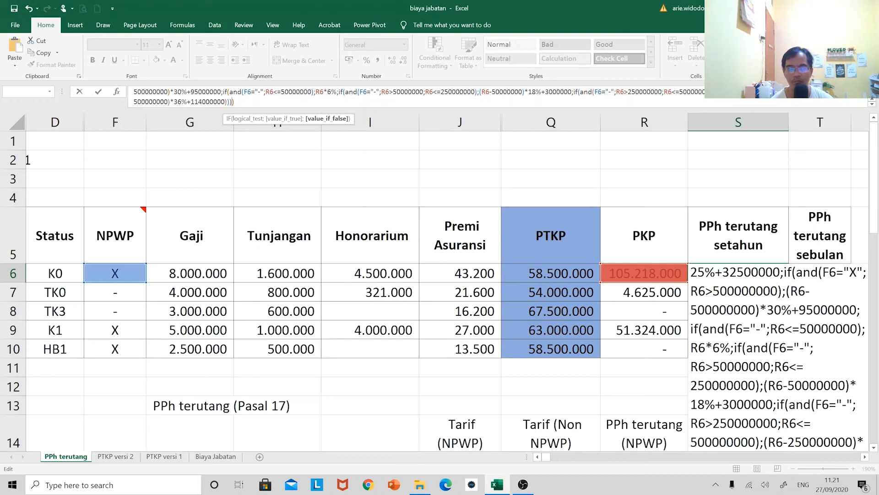
left_click(828, 92)
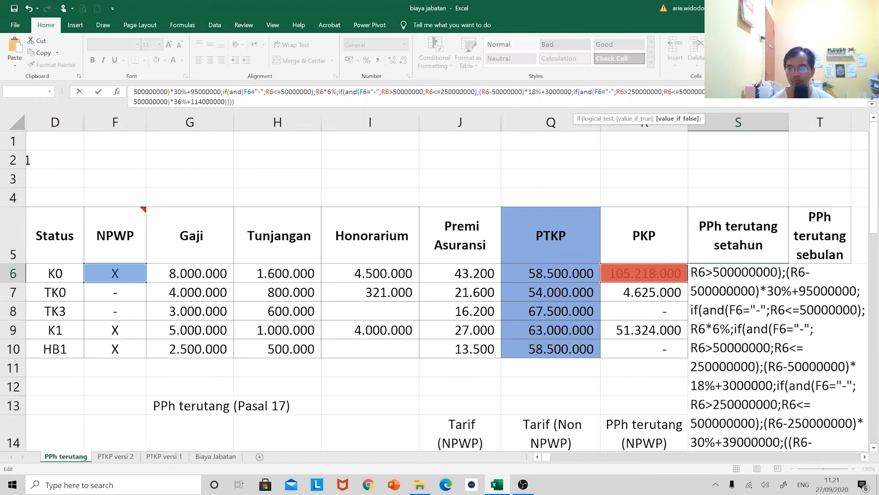
key("Return")
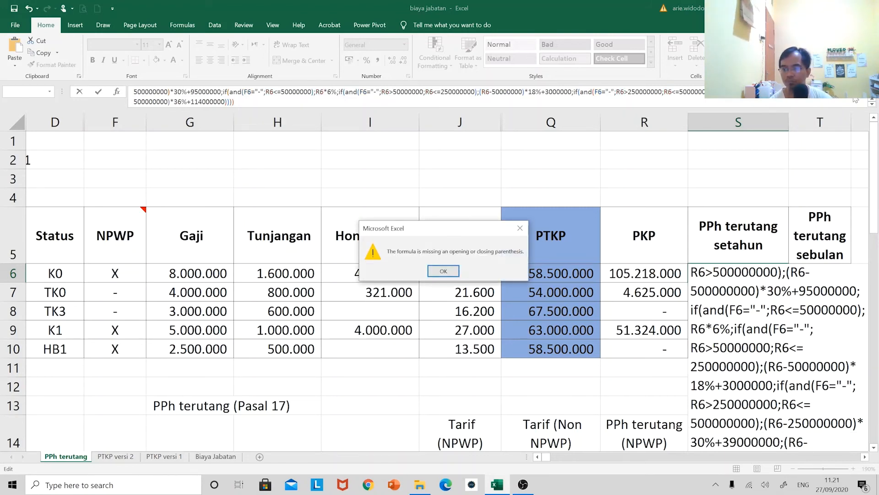
key("Return")
key("Right")
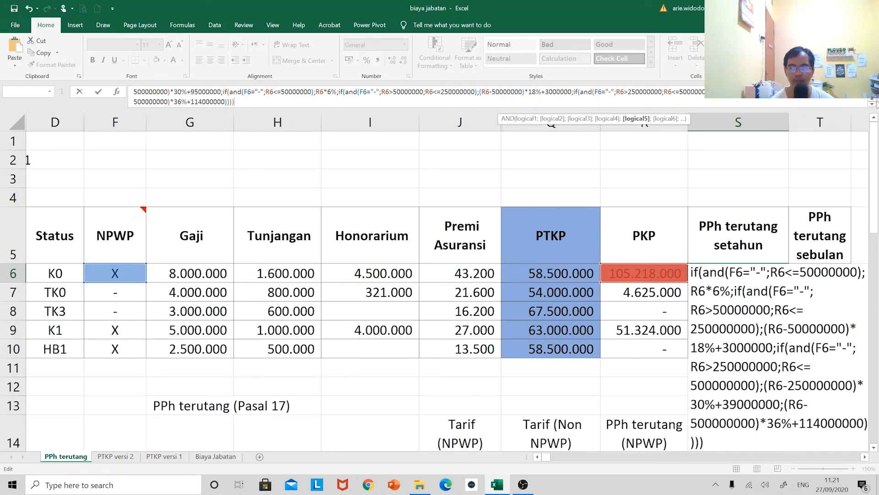
Close the 25% NPWP bracket's AND test after R6<=500000000, then enter the S6 formula with Excel's suggested correction
scroll(876, 103, "up", 1)
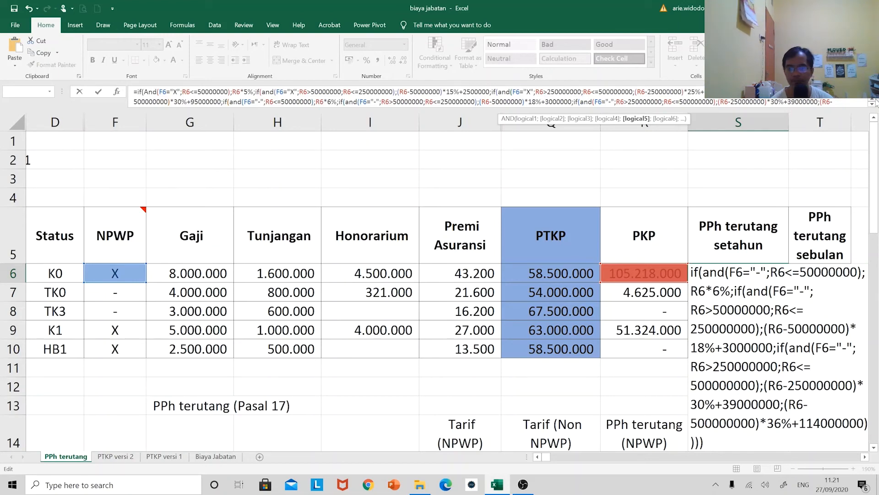
left_click(582, 92)
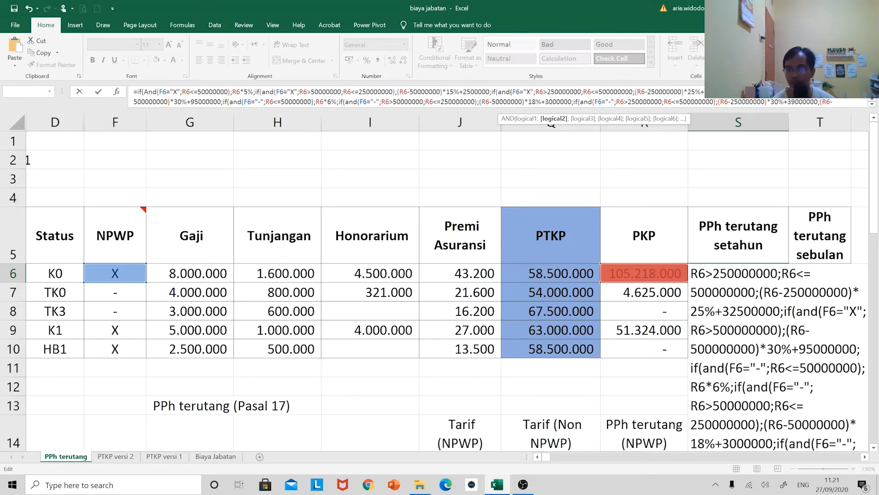
left_click(633, 92)
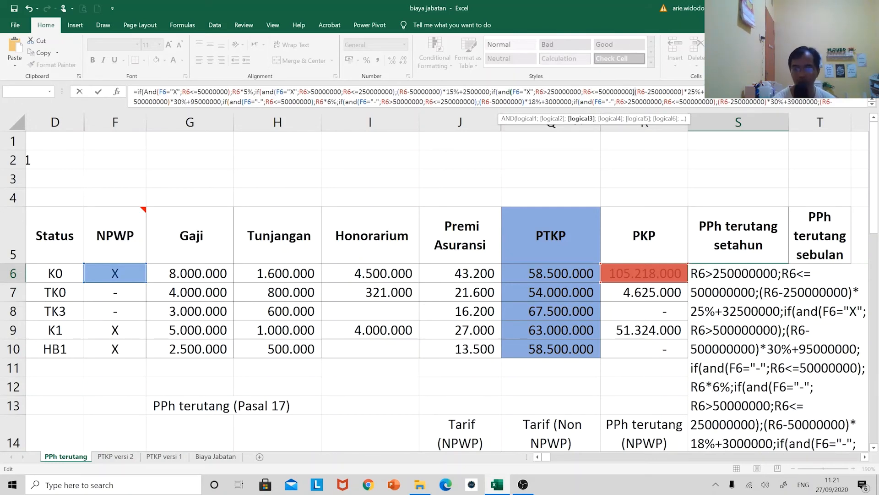
type(")")
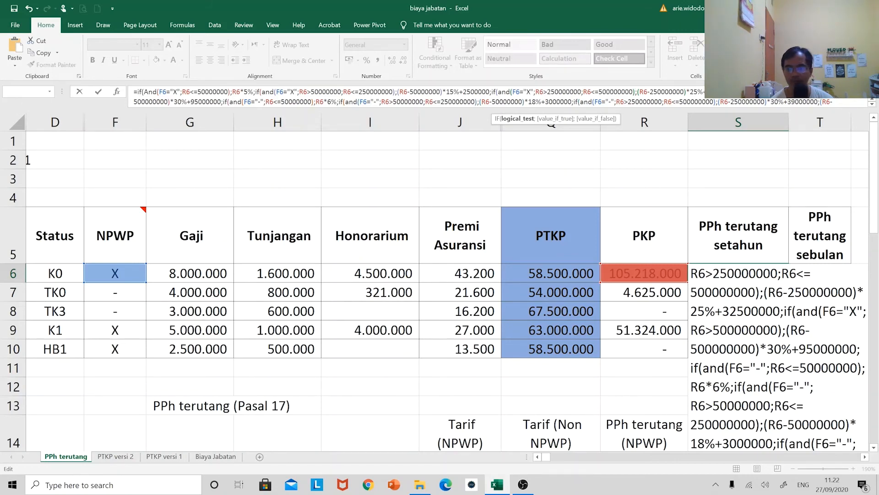
key("Return")
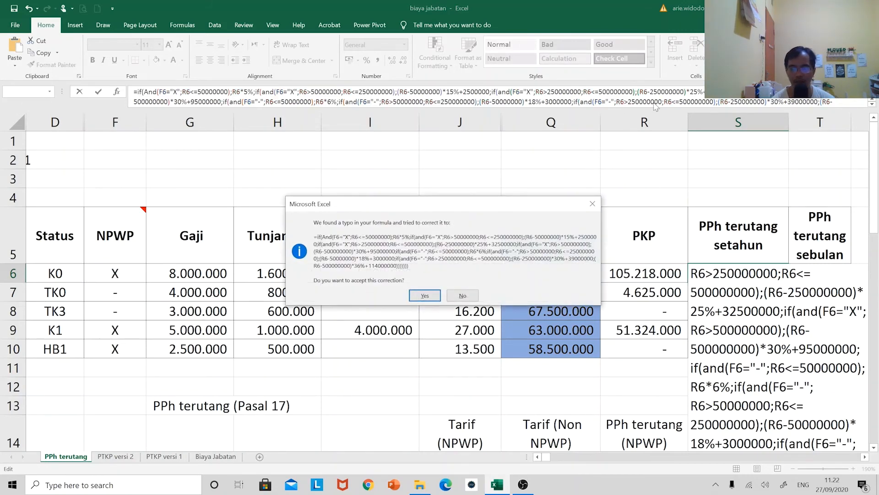
key("Return")
key("Up")
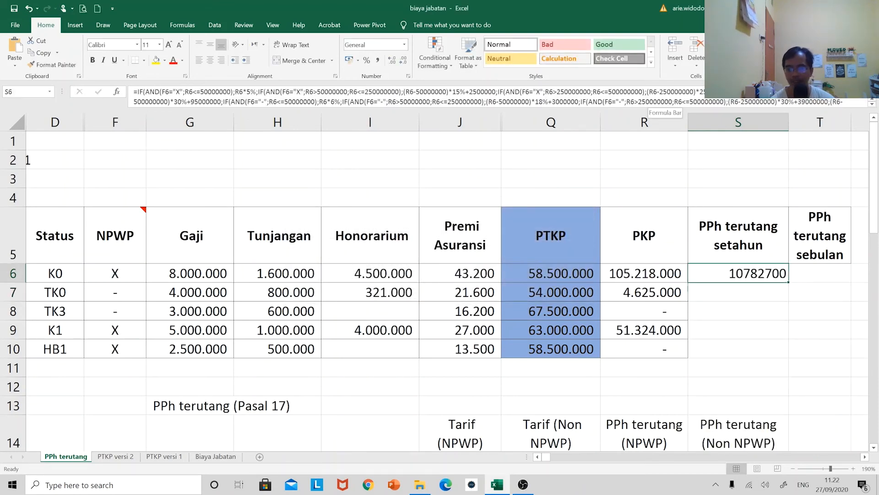
Format the annual tax cells S6:S10 in comma style with no decimal places
key("shift+Down")
key("shift+Down")
key("shift+Down")
key("shift+Down")
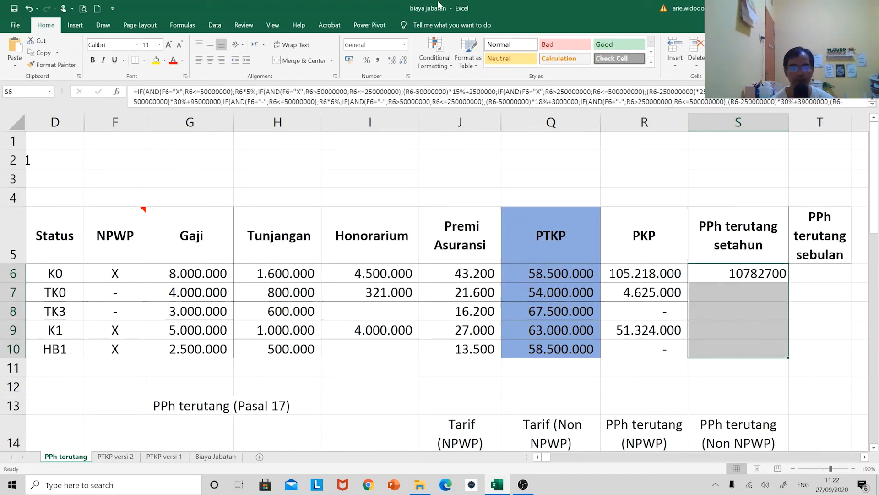
left_click(377, 60)
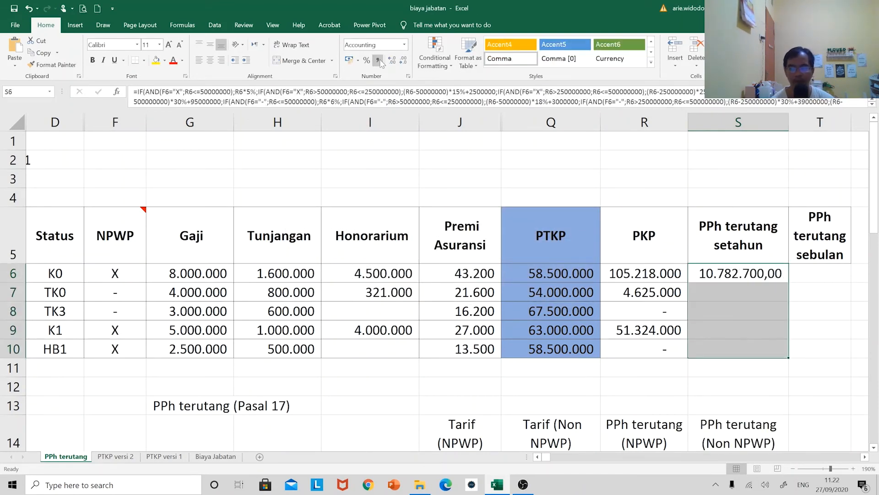
left_click(403, 60)
left_click(403, 60)
Copy the annual tax formula from S6 to S7:S10
left_click(746, 270)
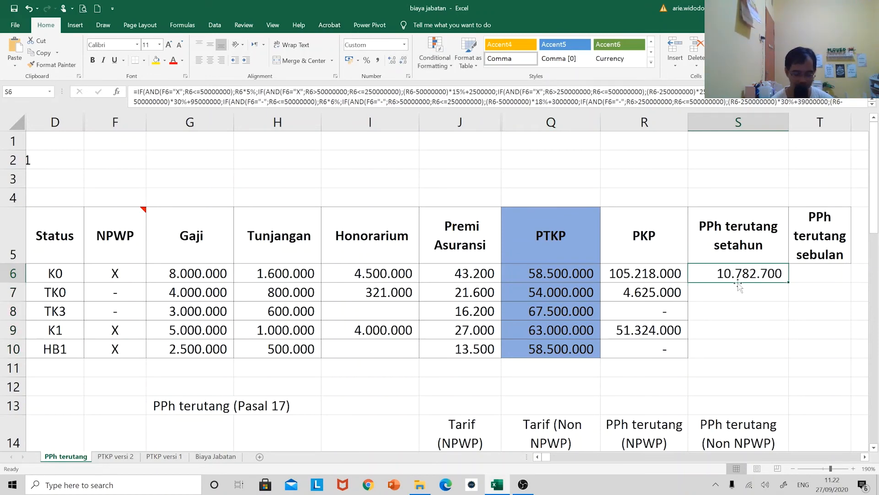
key("ctrl+c")
left_click_drag(740, 289, 737, 343)
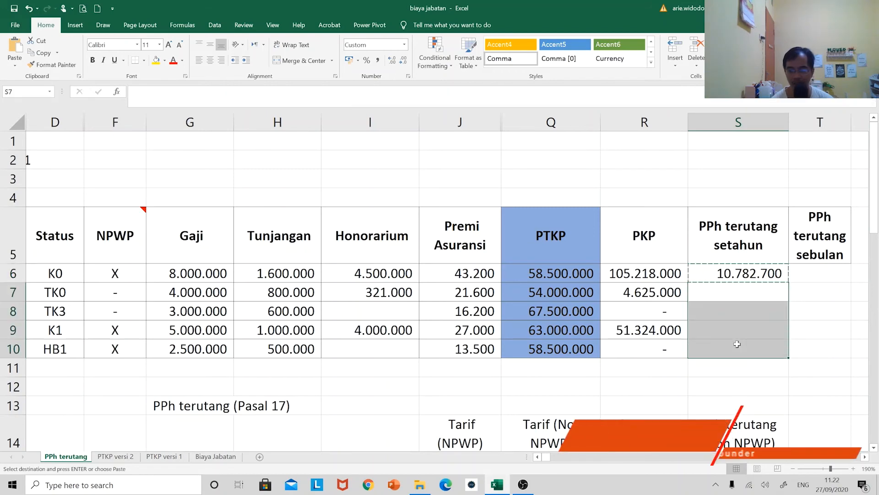
key("ctrl+v")
key("Escape")
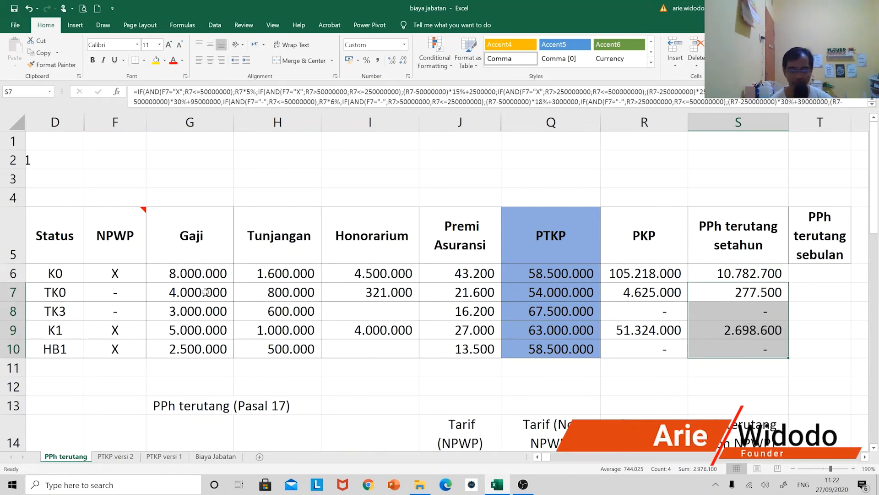
Check the non-NPWP employee's annual tax in row 7 by calculating =R7*0,06 in cell S3
left_click(123, 293)
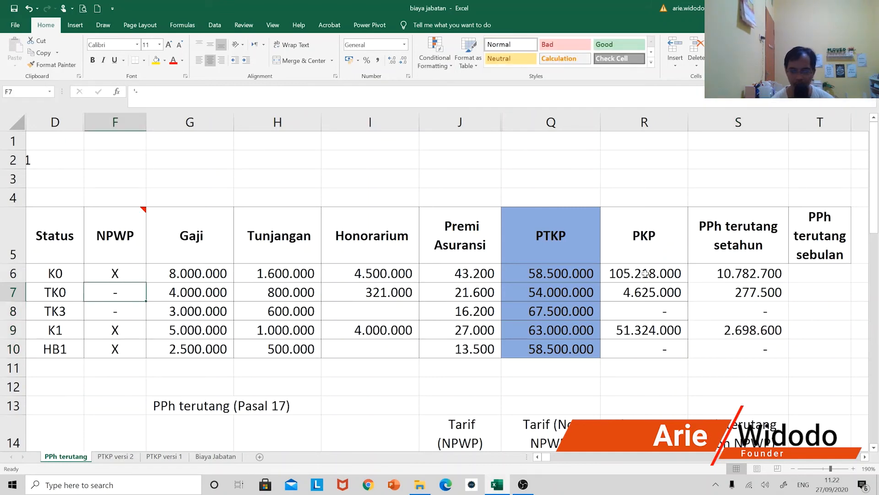
left_click(644, 294)
left_click(728, 173)
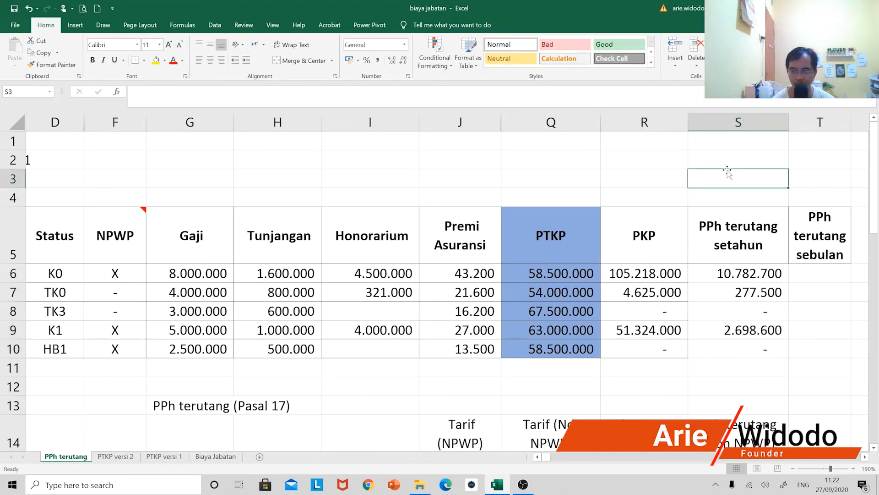
type("=")
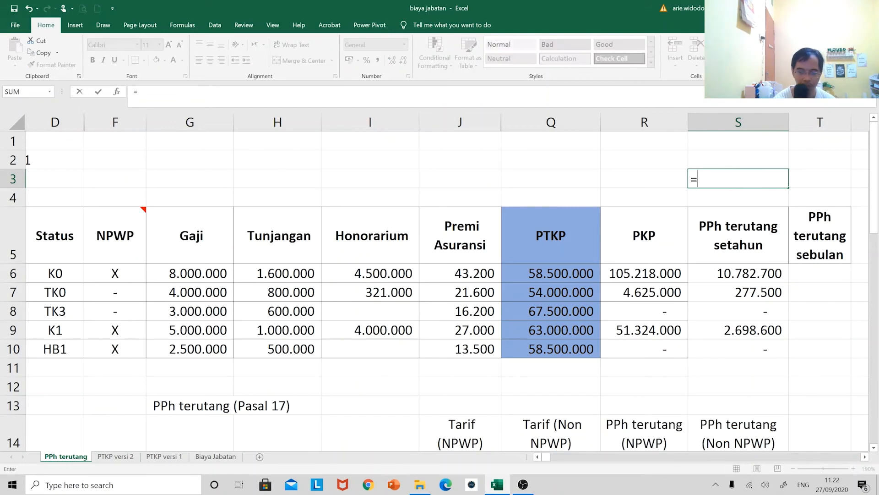
key("Down")
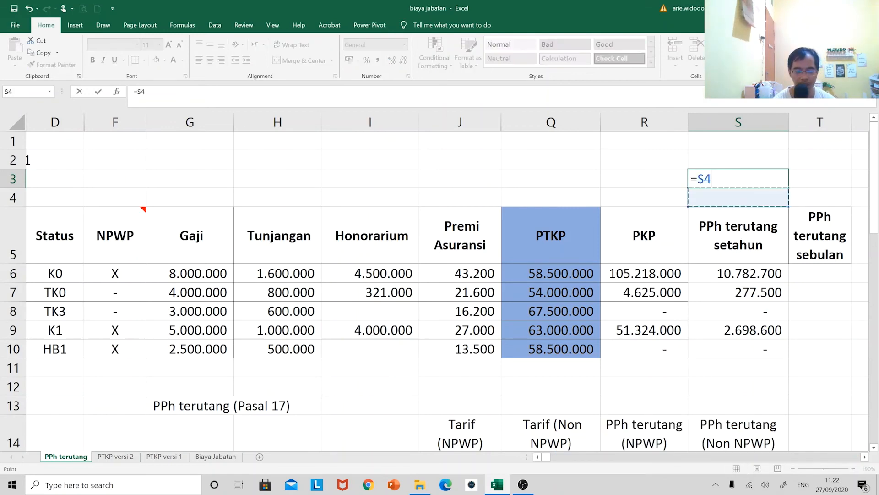
key("Down")
key("Down")
key("Down")
key("Left")
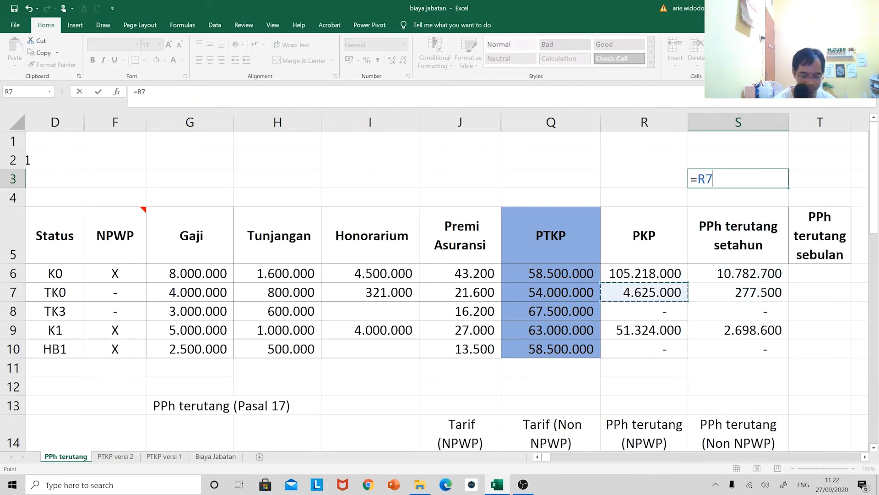
type("*0,06")
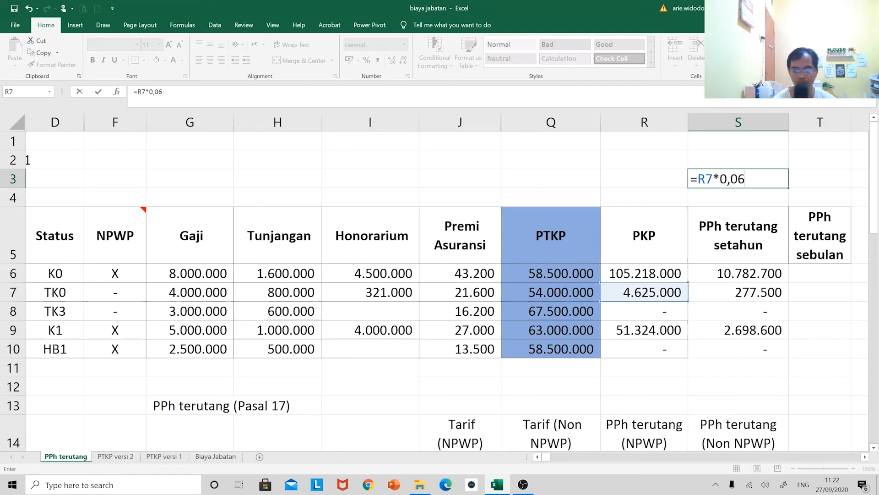
key("Return")
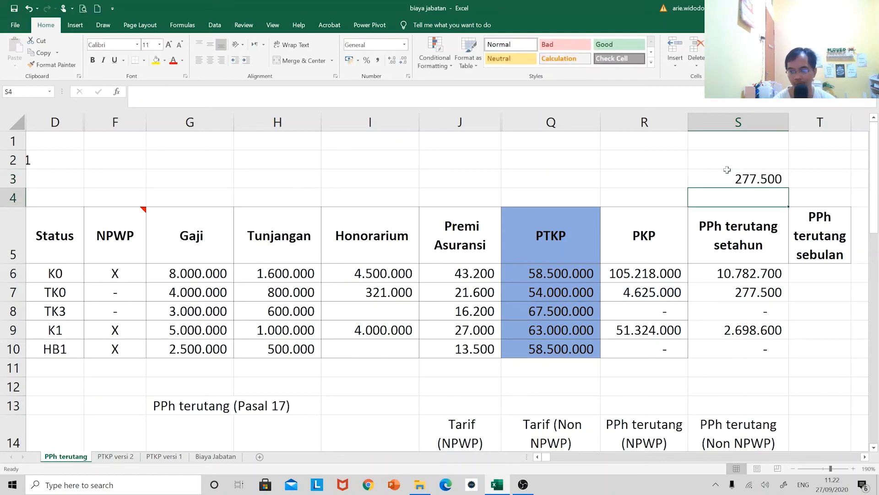
Clear the check calculation from cell S3
left_click(727, 170)
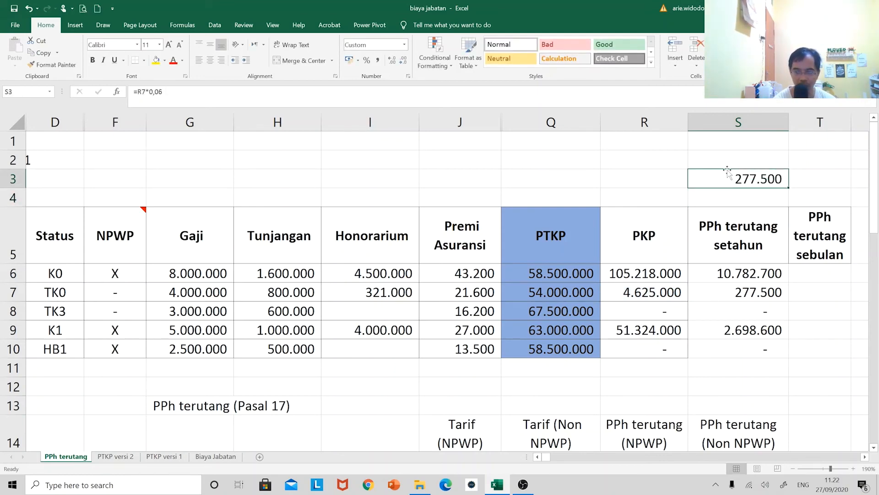
key("Delete")
key("Up")
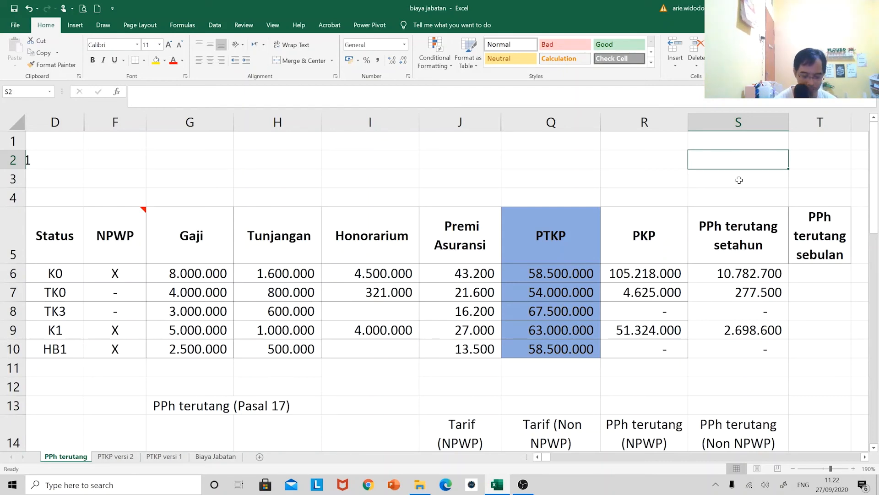
Enter =(R9-50000000) in cell S2 to get row 9's taxable income above the first bracket
type("=(")
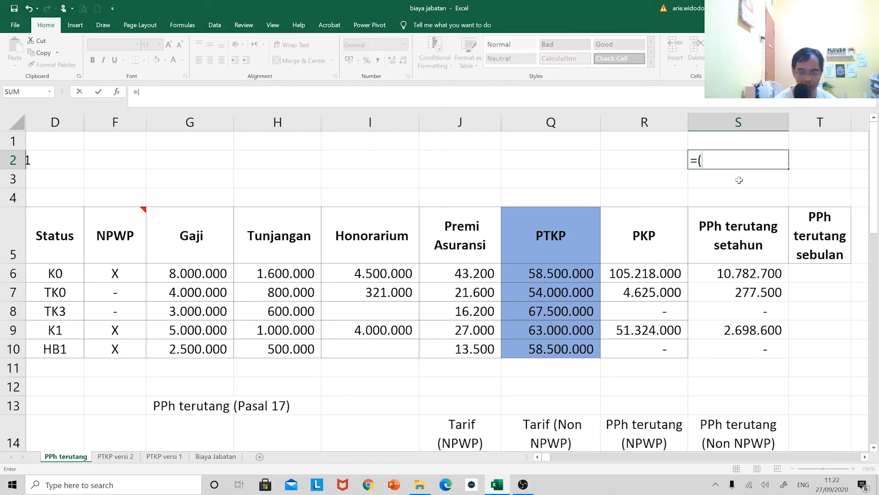
key("Down")
key("Down")
key("Down")
key("Down")
key("Down")
key("Down")
key("Down")
key("Left")
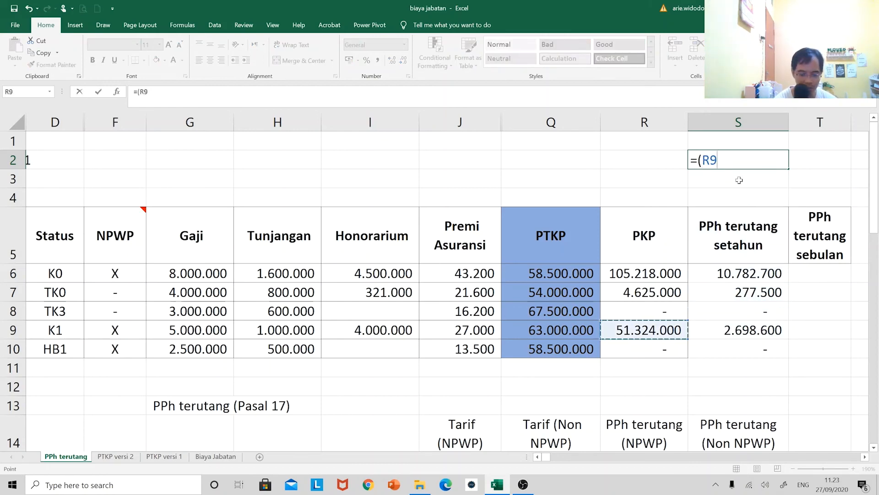
type("-50000)))")
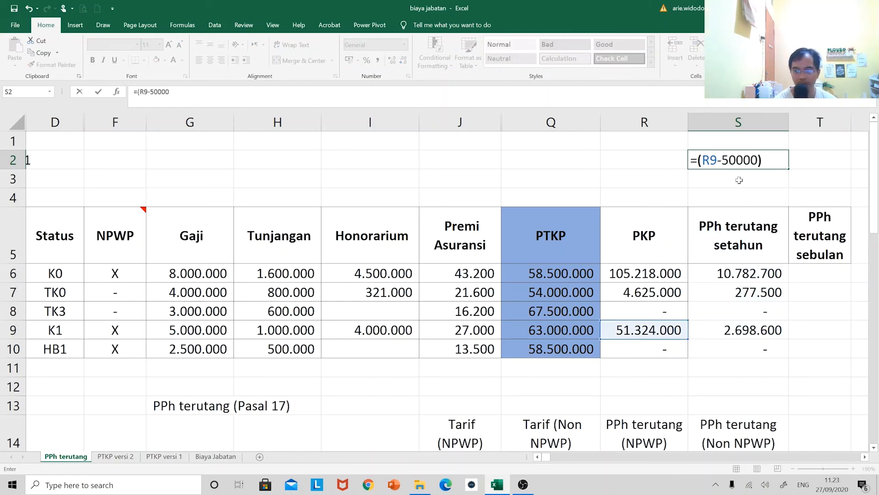
key("BackSpace")
key("BackSpace")
key("BackSpace")
type("00")
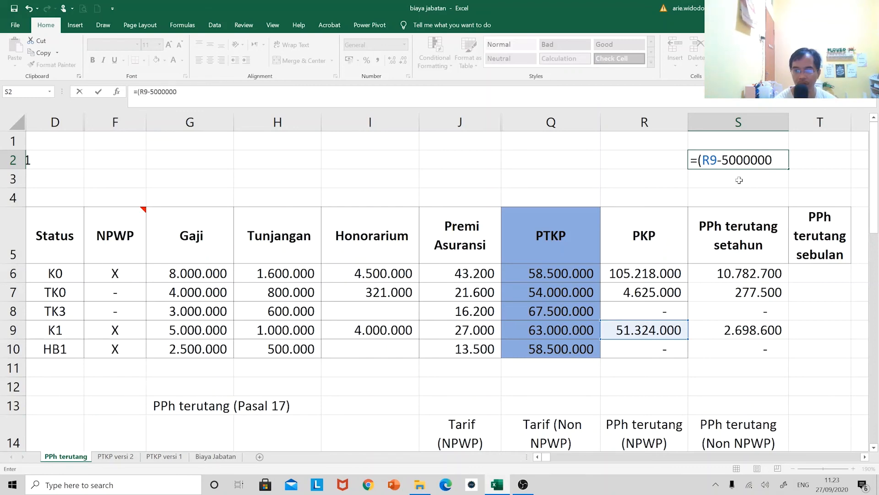
type("0)")
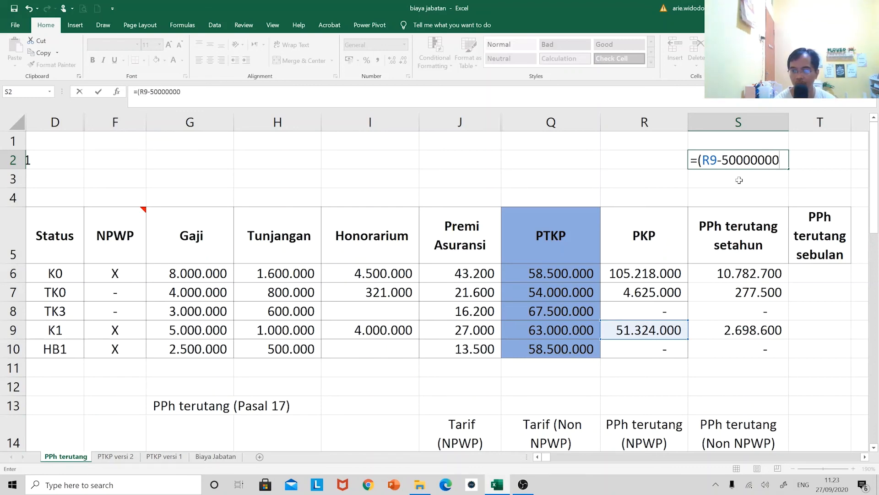
key("Return")
Check row 9's annual tax by calculating =S2*0,15+2500000 in cell S3
type("=S2*0")
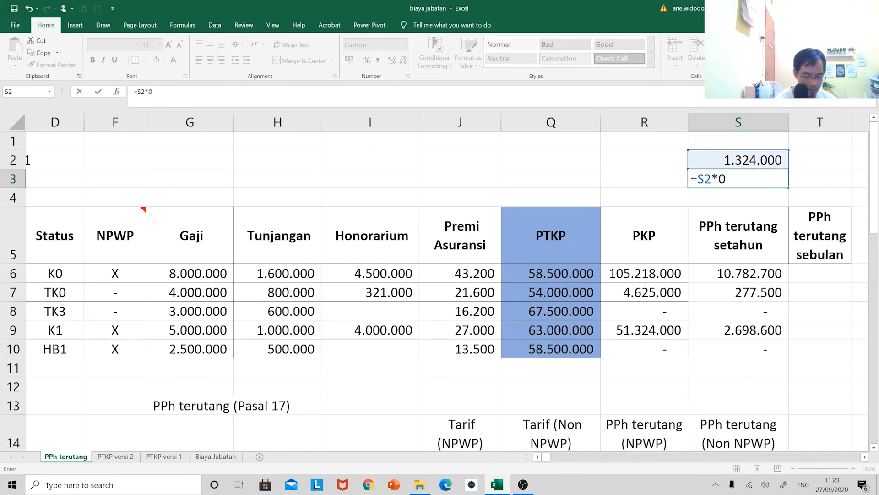
type(",15+250")
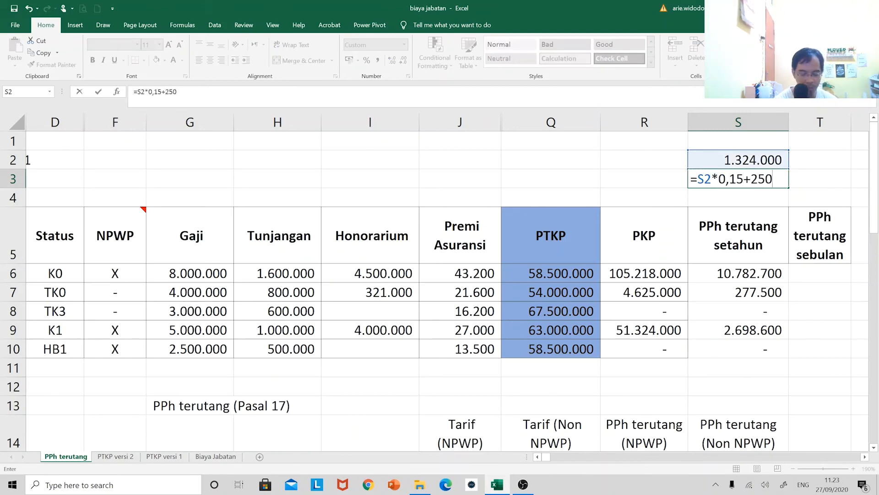
type("0000")
key("Return")
left_click(740, 180)
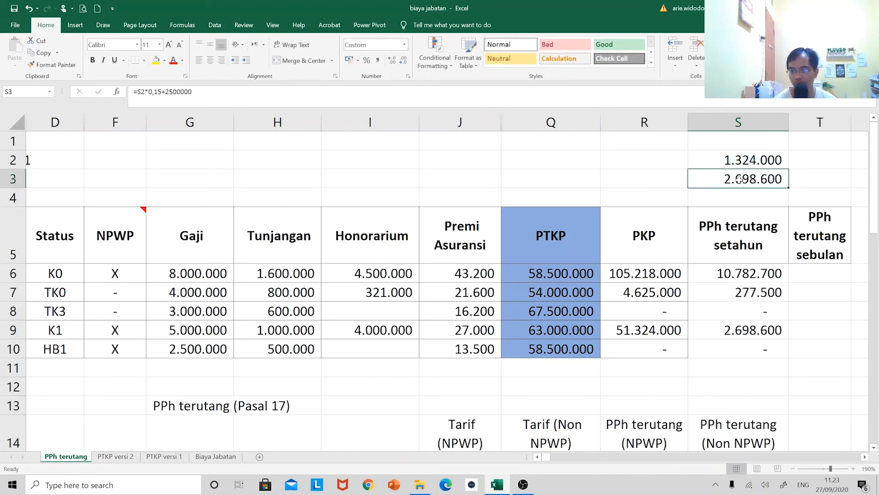
Change the check formula in S2 to =(R6-50000000) so it uses row 6's PKP
left_click(740, 159)
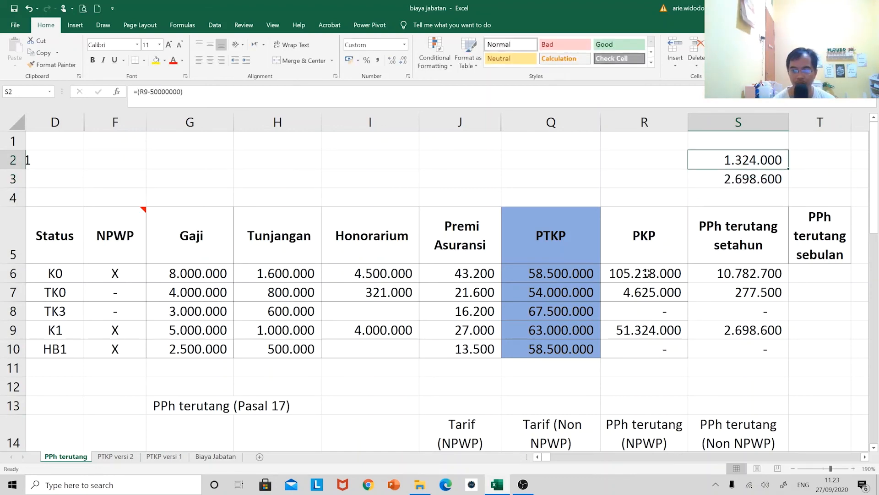
key("F2")
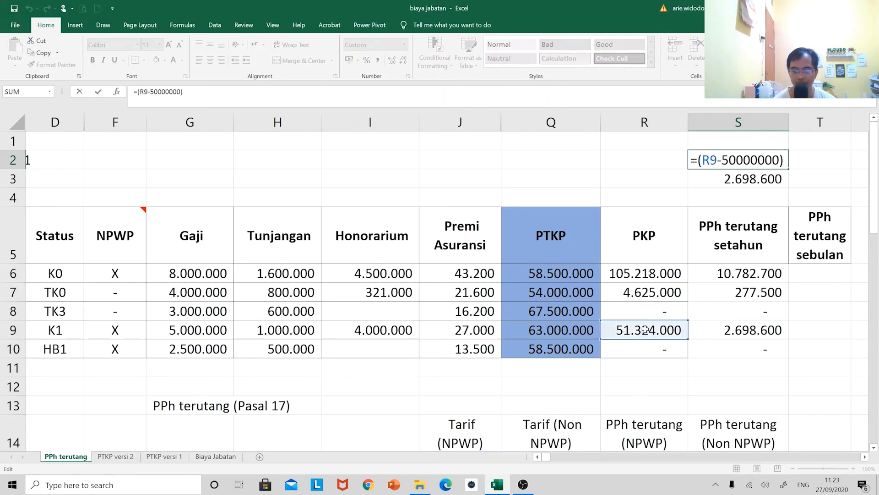
left_click(648, 274)
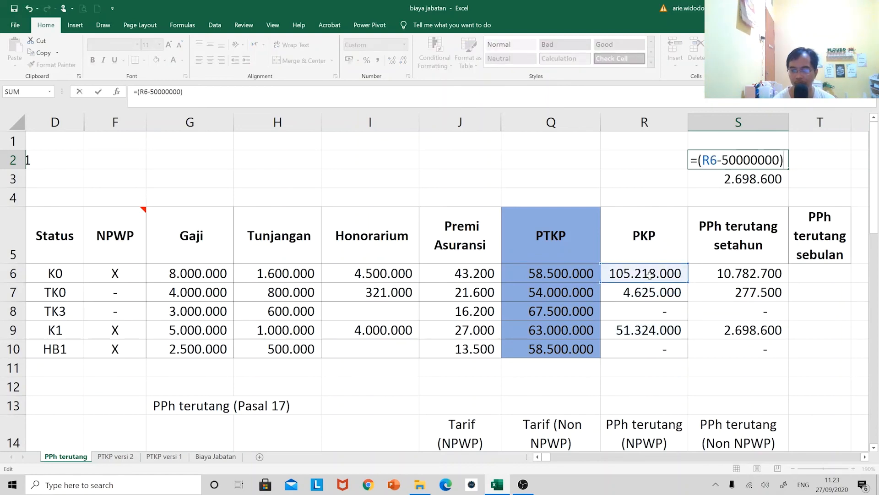
key("Return")
key("Up")
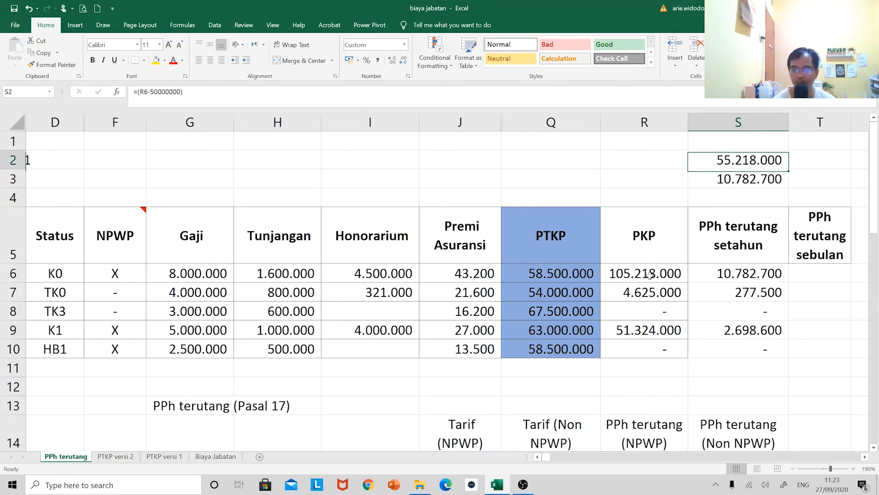
key("shift+Down")
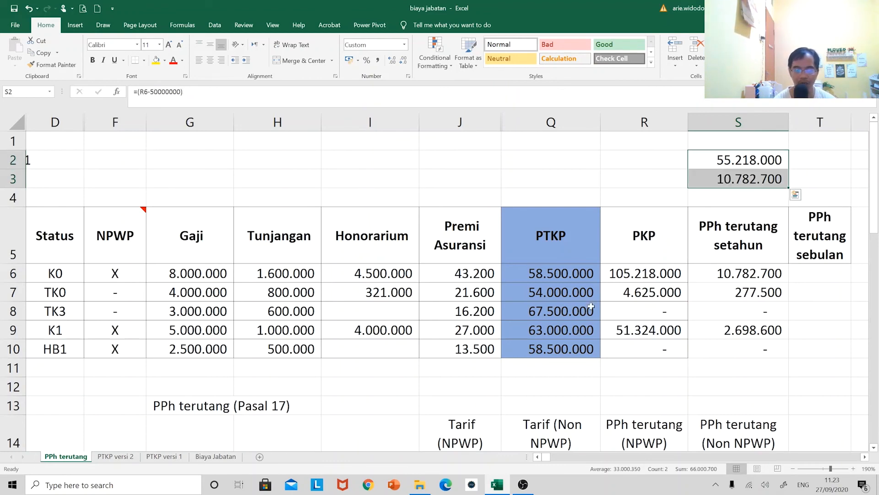
Mark the row 6 employee as having no NPWP by entering '- in cell F6
left_click(122, 273)
type("'-")
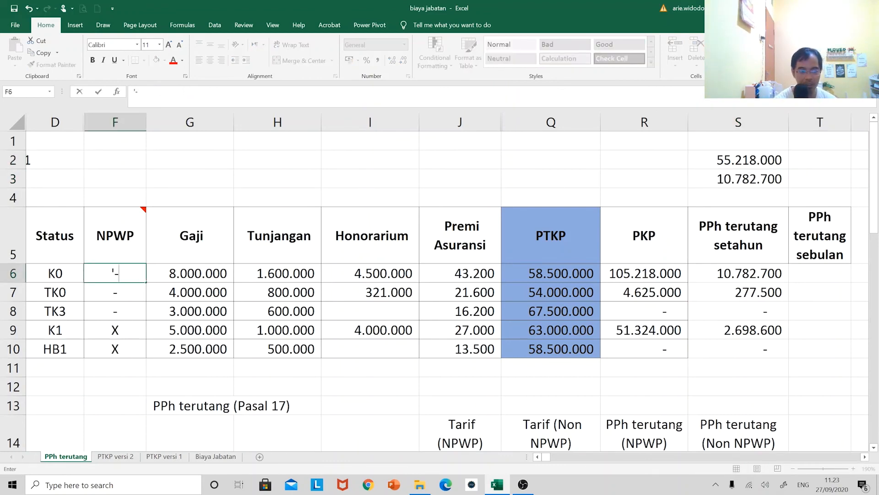
key("Return")
key("Down")
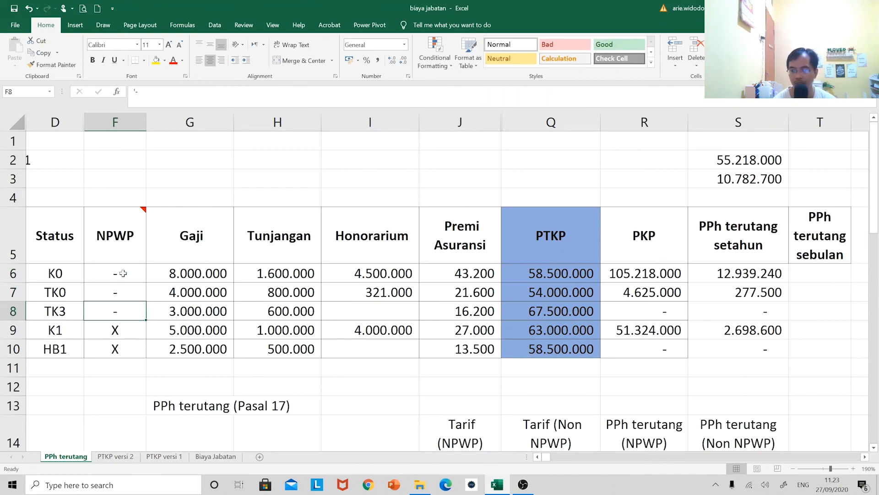
Change the check formula in S3 to the non-NPWP calculation =S2*0,18+3000000
left_click(763, 165)
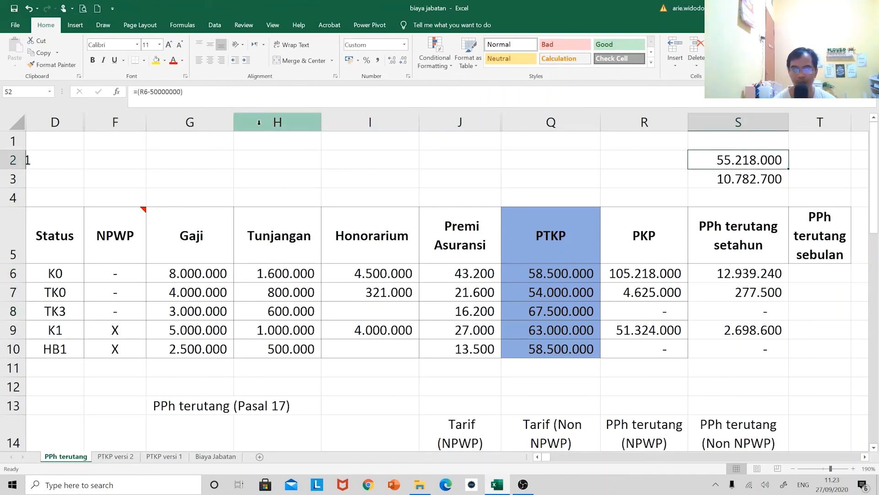
left_click(733, 187)
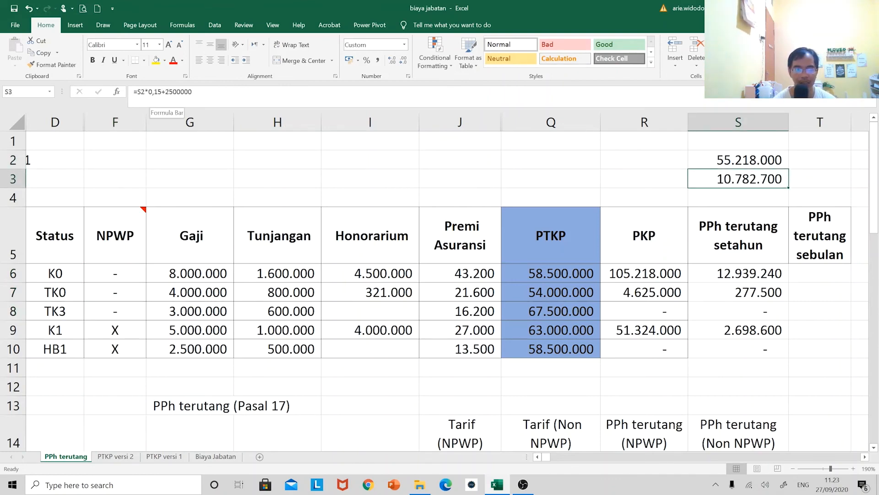
left_click(160, 92)
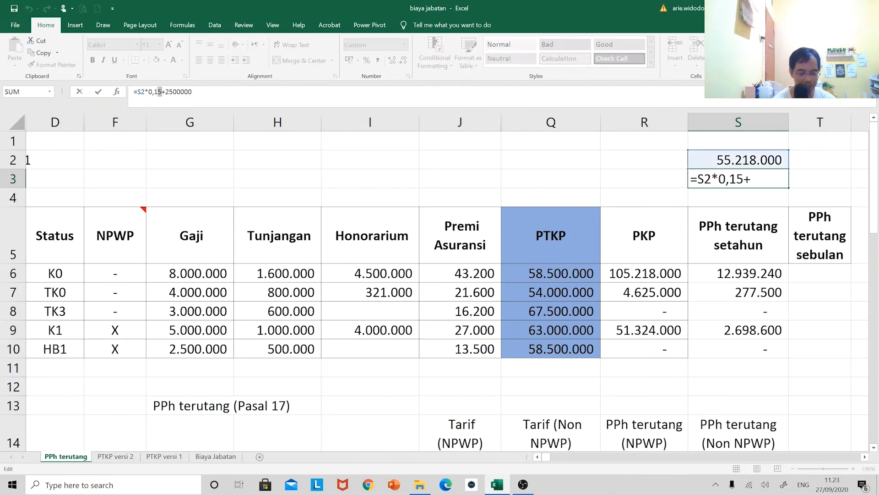
key("BackSpace")
type("8")
double_click(179, 92)
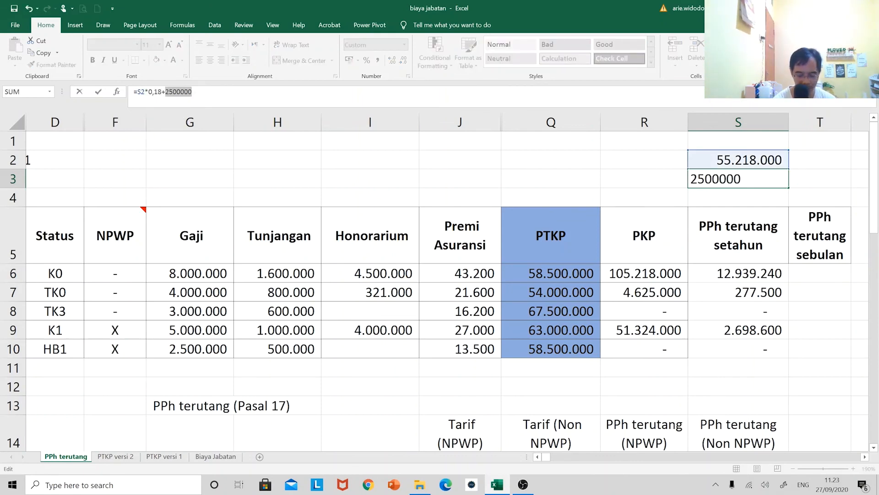
type("3000000")
key("Return")
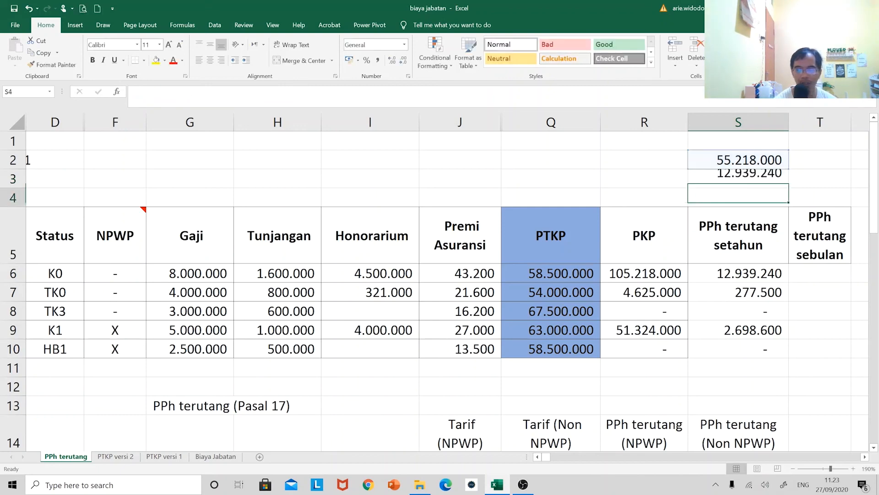
key("Up")
key("Up")
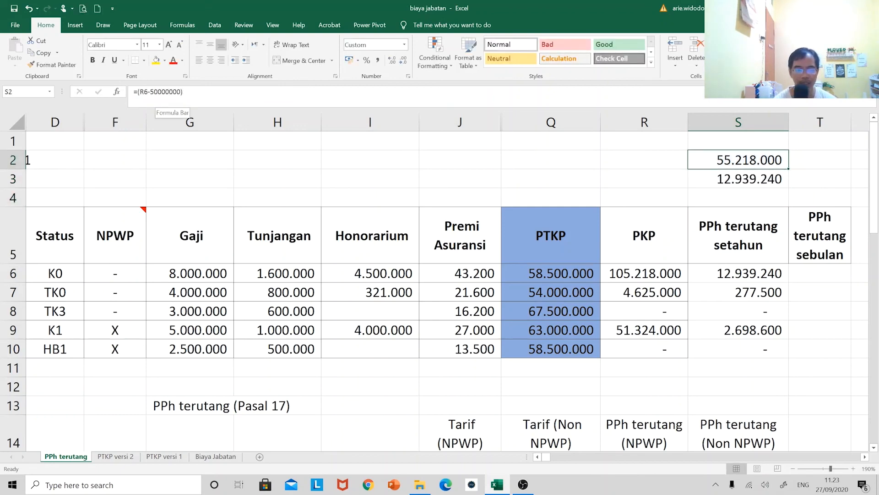
Set the row 6 employee's Gaji in cell G6 to 12000000
left_click(197, 270)
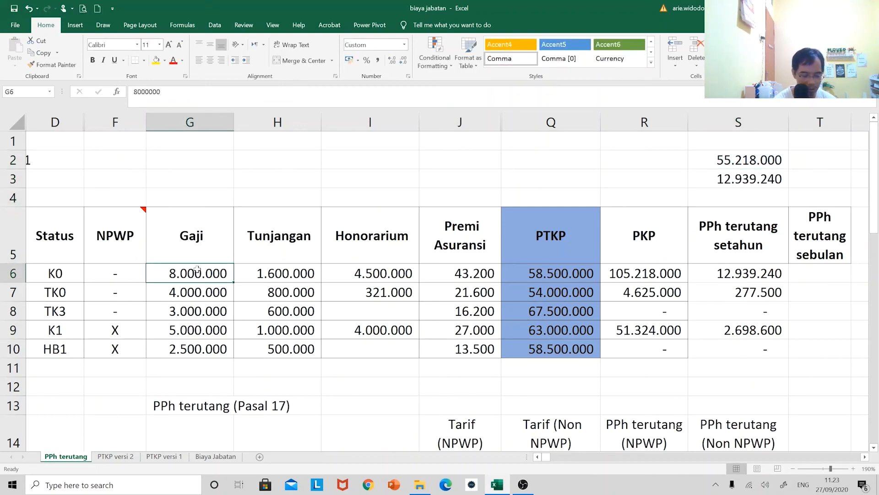
type("12000000")
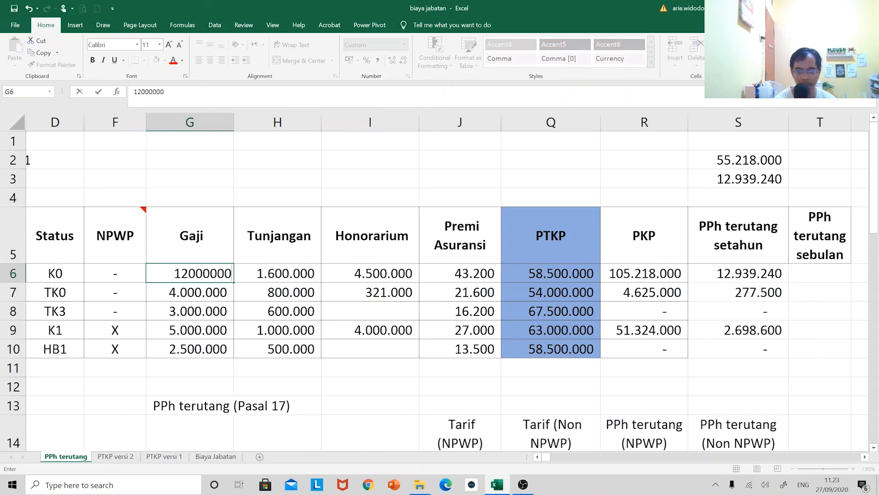
key("Return")
Set the row 6 employee's Gaji in cell G6 to 50000000
left_click(197, 270)
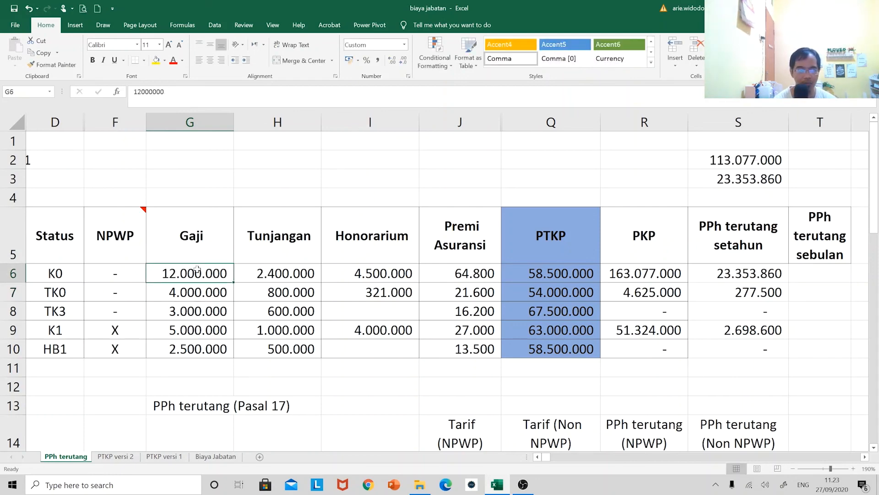
left_click(142, 91)
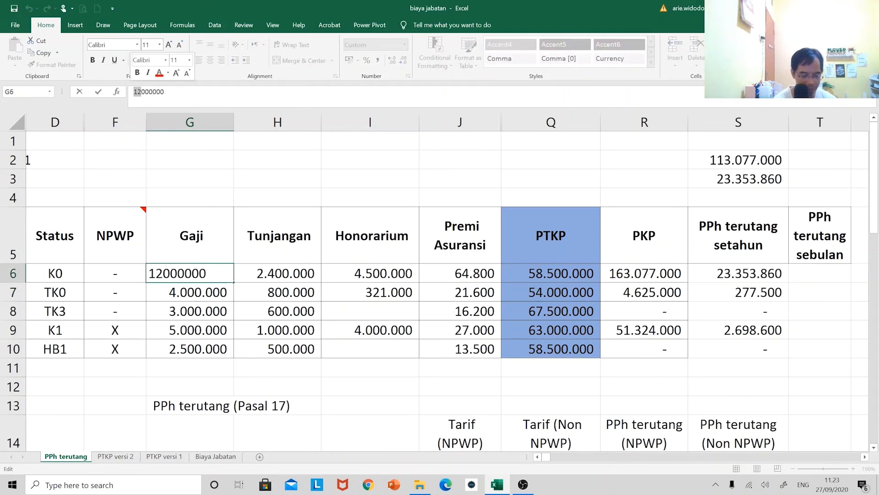
key("BackSpace")
key("BackSpace")
type("50")
key("Return")
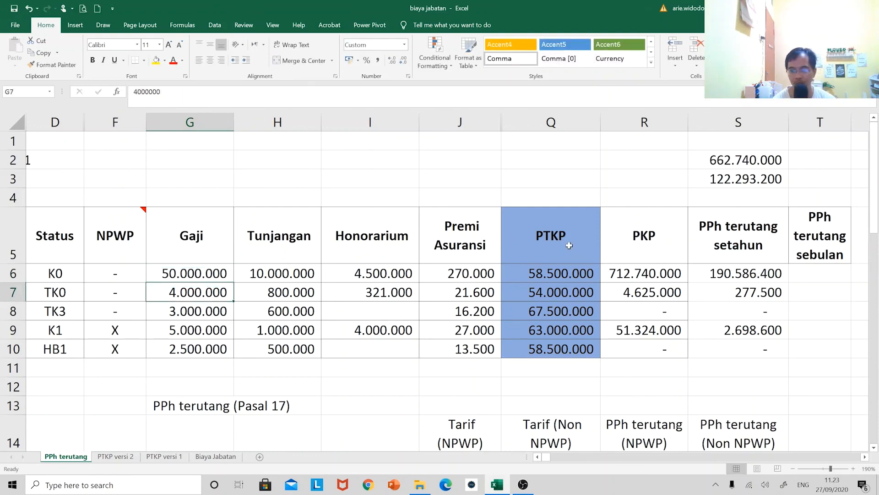
left_click(627, 277)
left_click(745, 166)
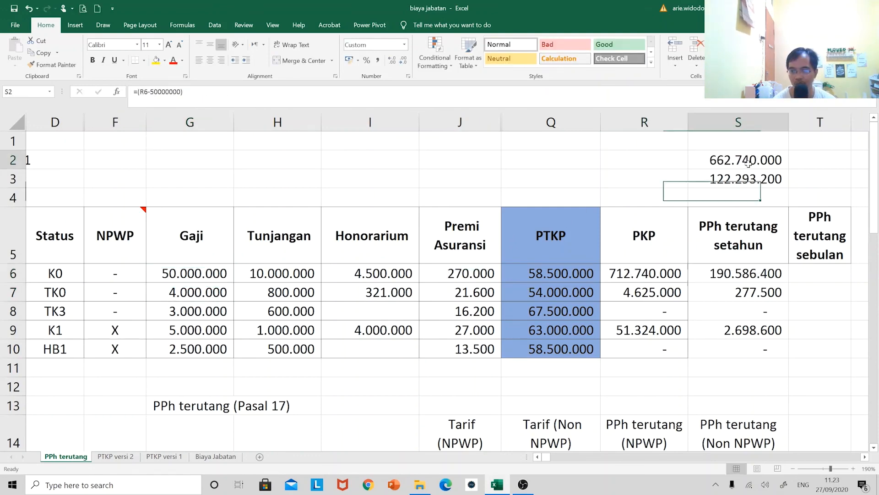
key("F2")
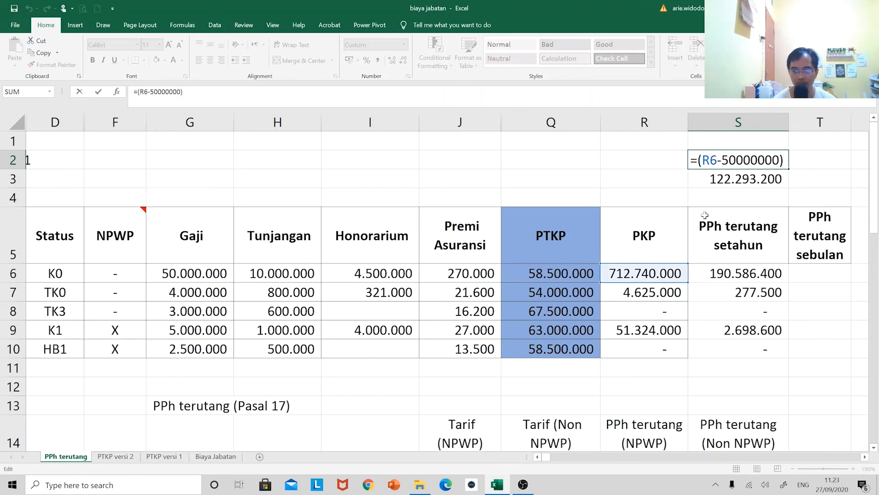
key("Escape")
key("F2")
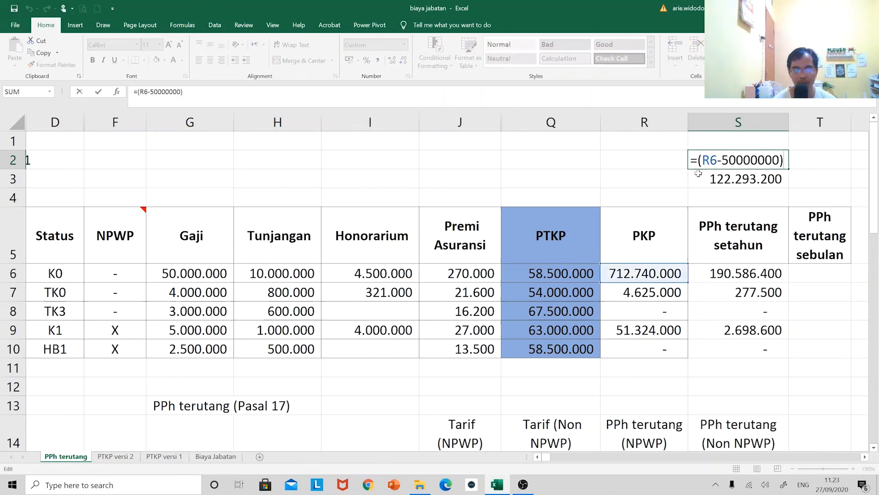
left_click(181, 92)
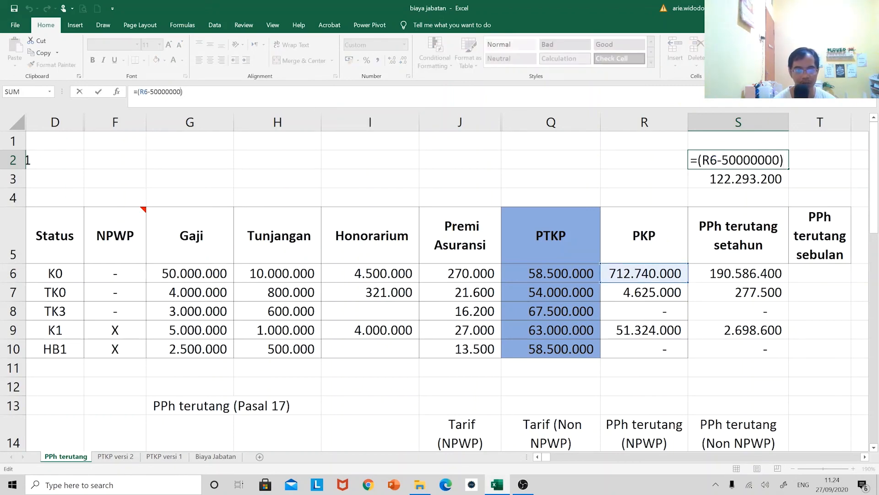
type("0")
key("Return")
Change the check formula in S3 to the top non-NPWP bracket calculation =S2*0,36+114000000
key("F2")
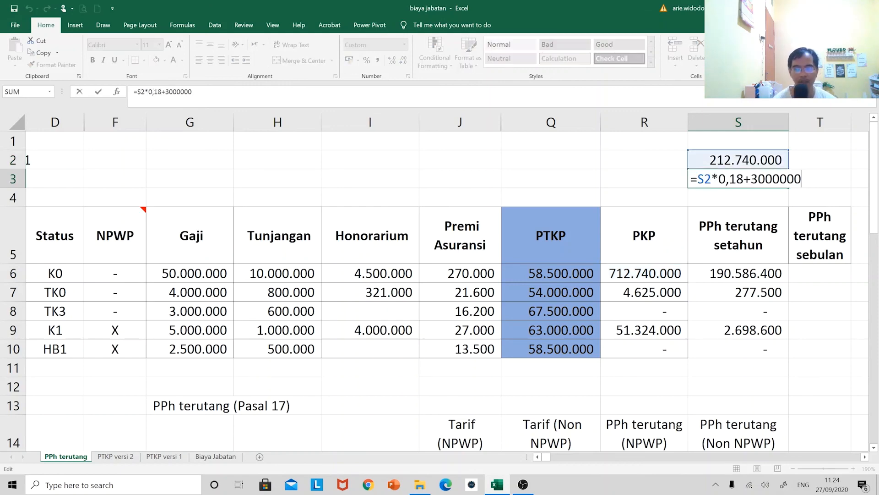
left_click_drag(193, 92, 154, 92)
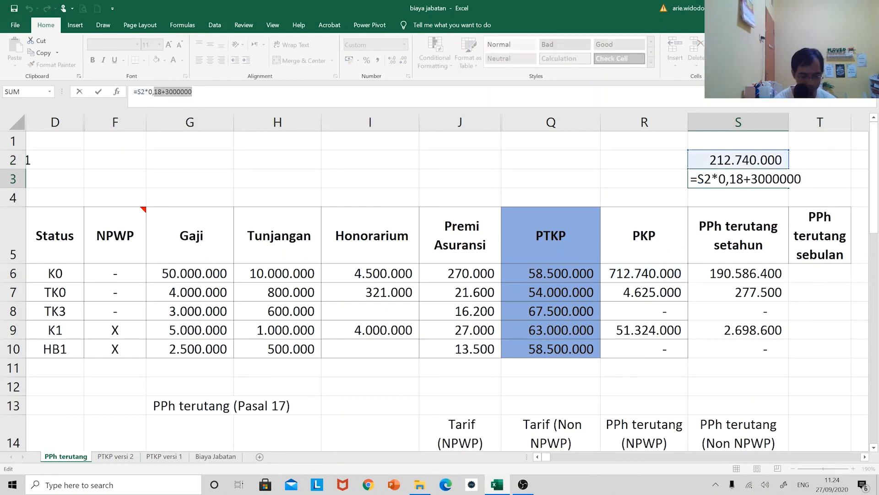
type("36")
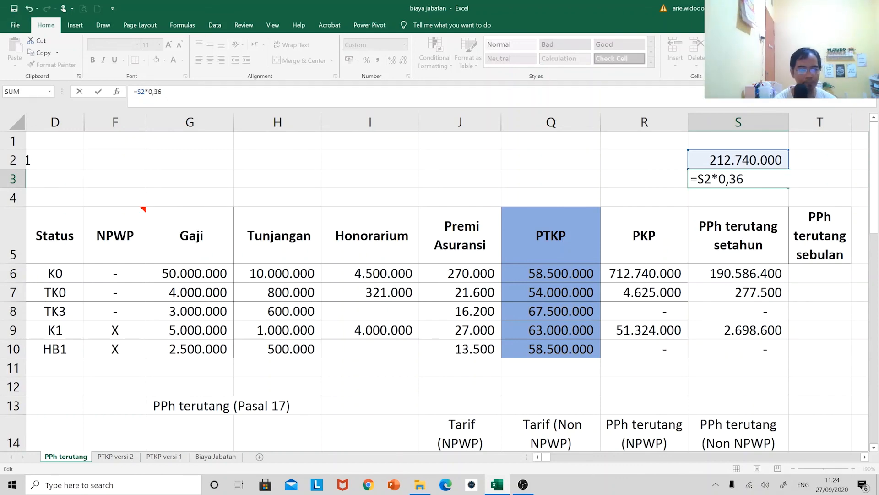
type("+1")
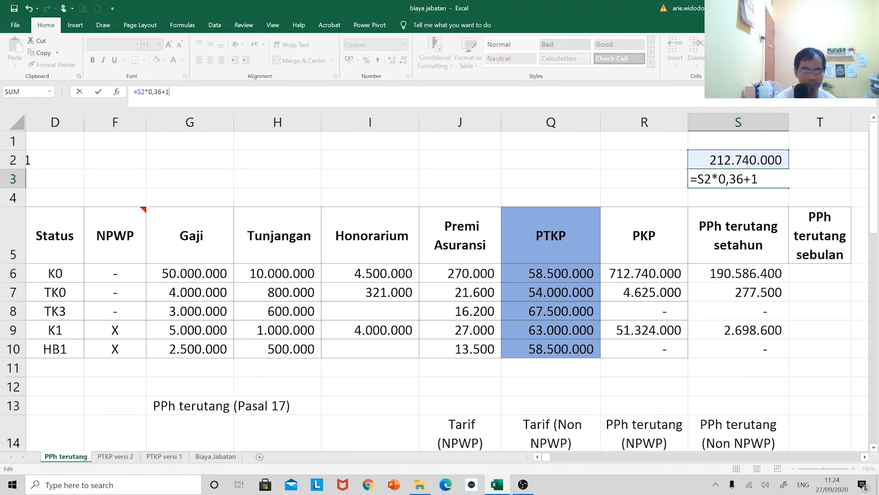
type("140000003")
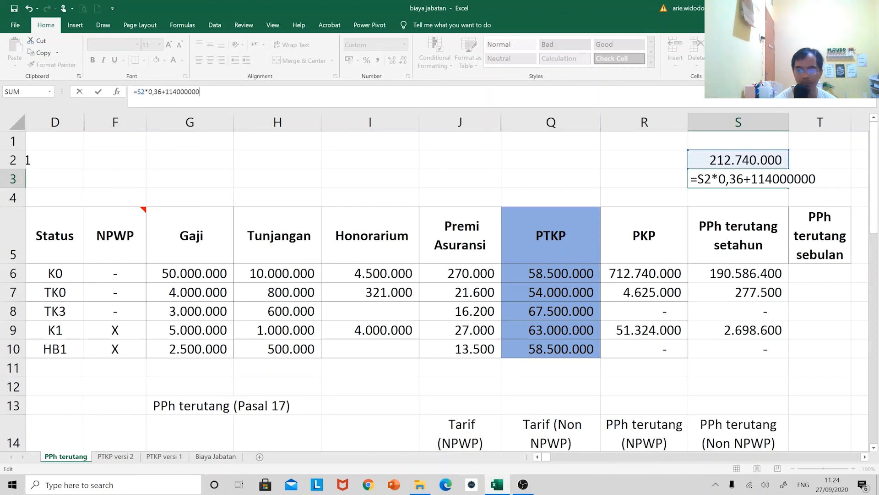
key("Return")
key("Up")
key("F2")
key("BackSpace")
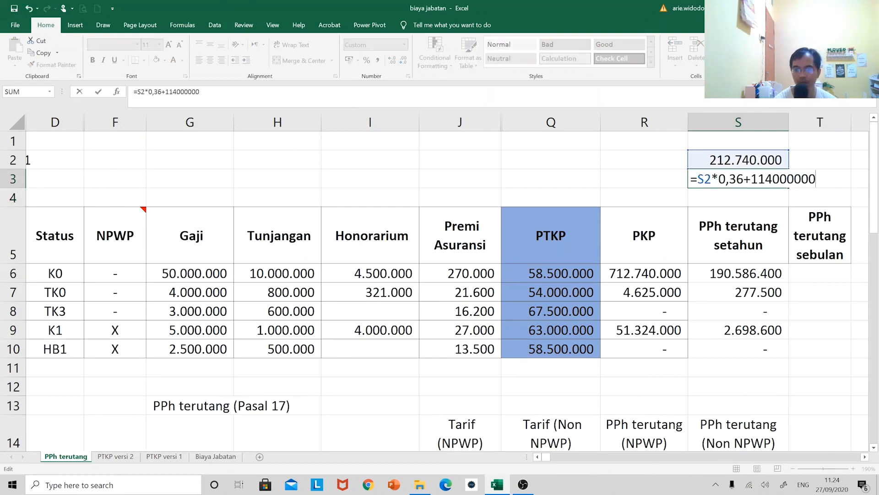
key("Return")
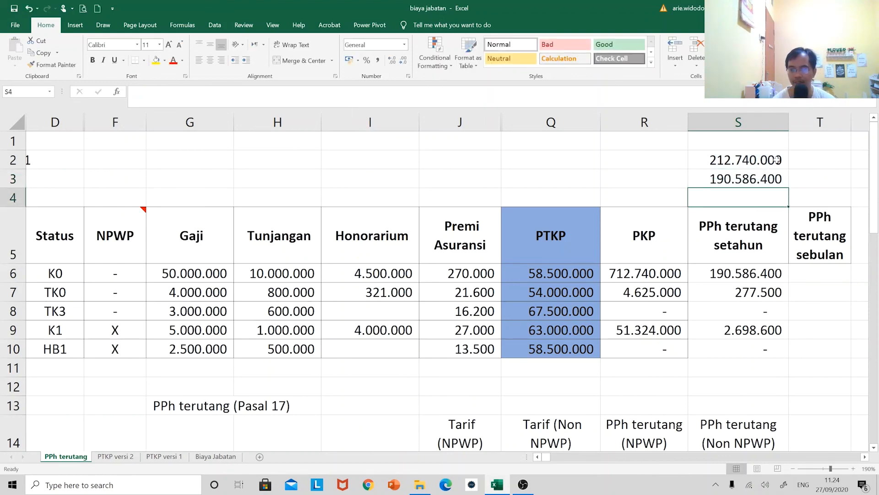
Clear the check calculations in S2:S3 and apply all borders to the PPh terutang cells S6:T10
left_click_drag(781, 158, 781, 180)
key("Delete")
left_click_drag(751, 274, 849, 355)
left_click(143, 60)
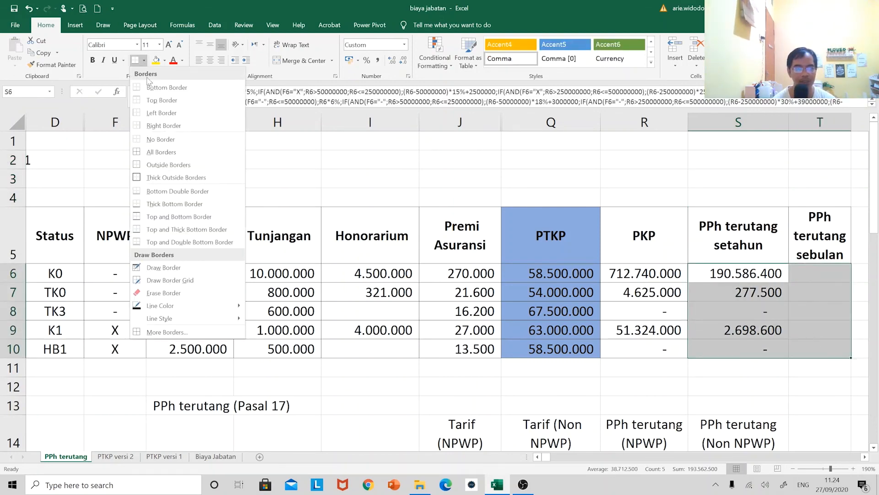
left_click(158, 152)
Calculate the row 6 employee's PPh terutang sebulan in T6 with the formula =S6/12
left_click(802, 278)
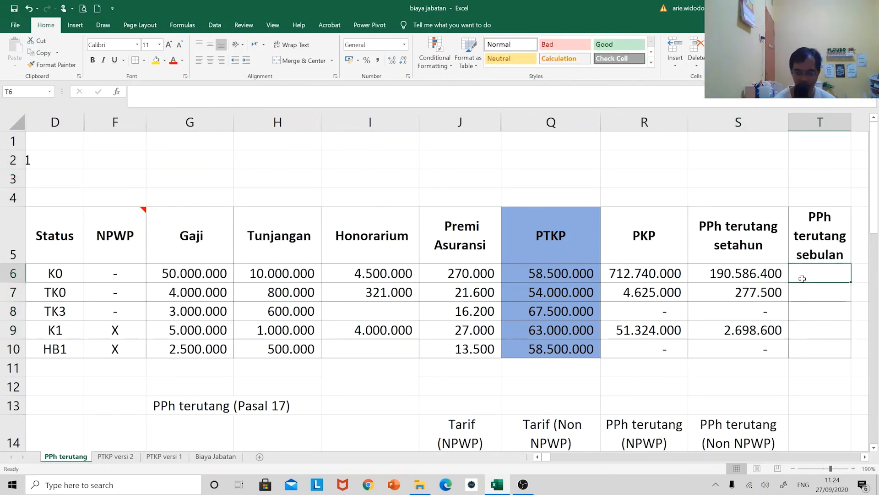
type("=")
key("Left")
type("/12")
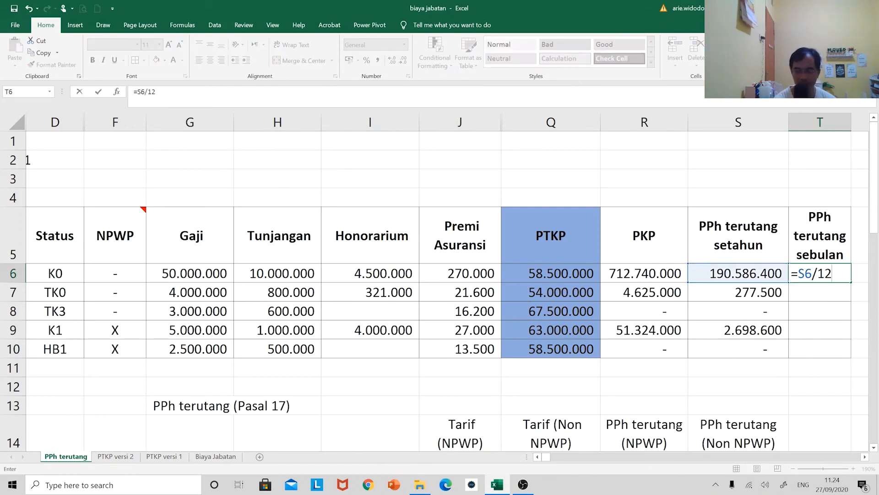
key("ctrl+Return")
Copy the monthly tax formula from T6 to the remaining employees in T7:T10
key("ctrl+c")
key("Down")
key("shift+Down")
key("shift+Down")
key("shift+Down")
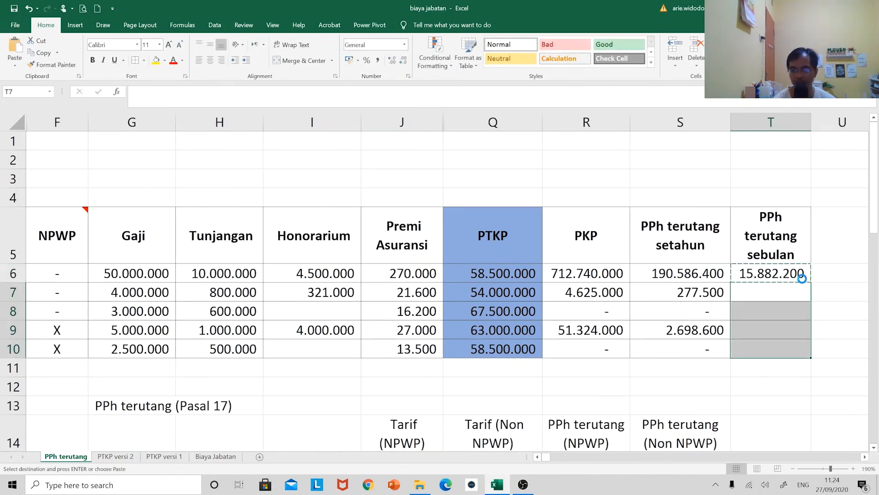
key("Return")
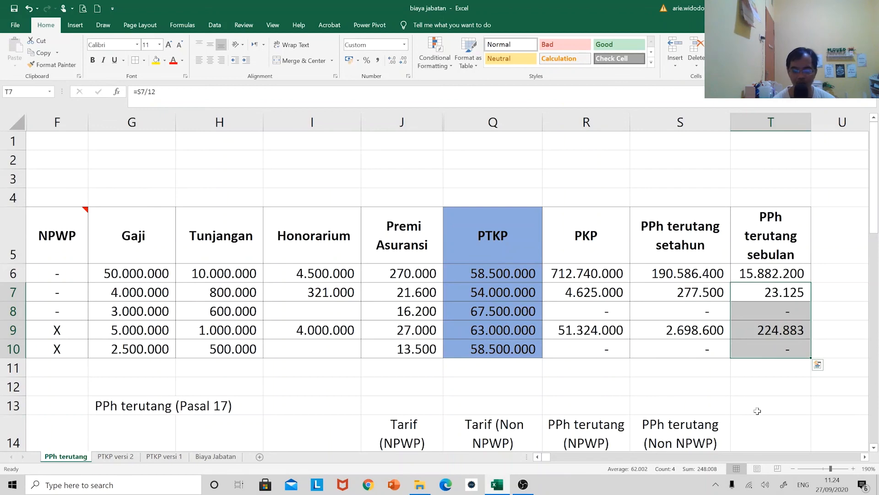
Examine the nested IF/AND formula in S6, highlighting its NPWP part and its non-NPWP part in turn
left_click(865, 457)
left_click(865, 457)
left_click(865, 457)
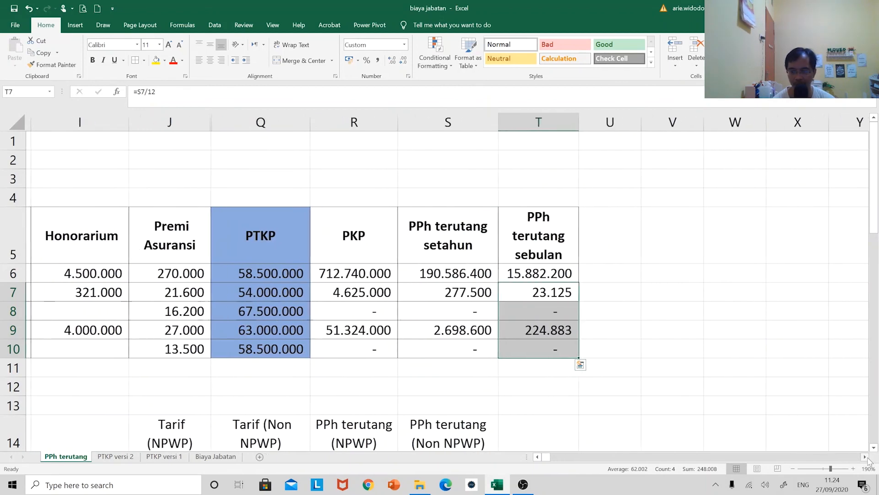
scroll(734, 394, "down", 1)
left_click(451, 222)
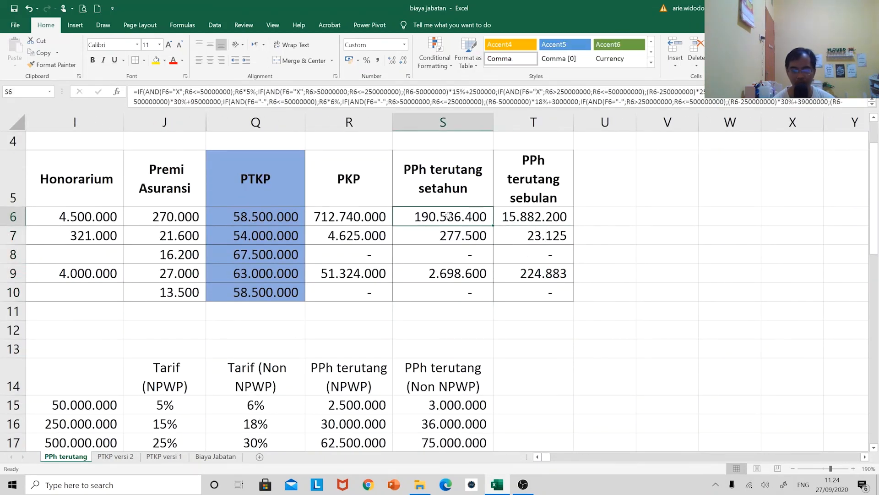
double_click(451, 221)
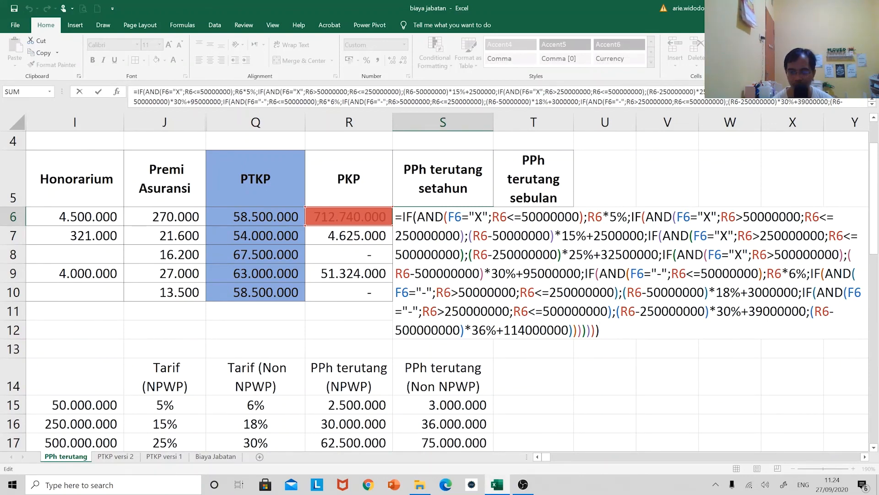
left_click_drag(402, 217, 584, 273)
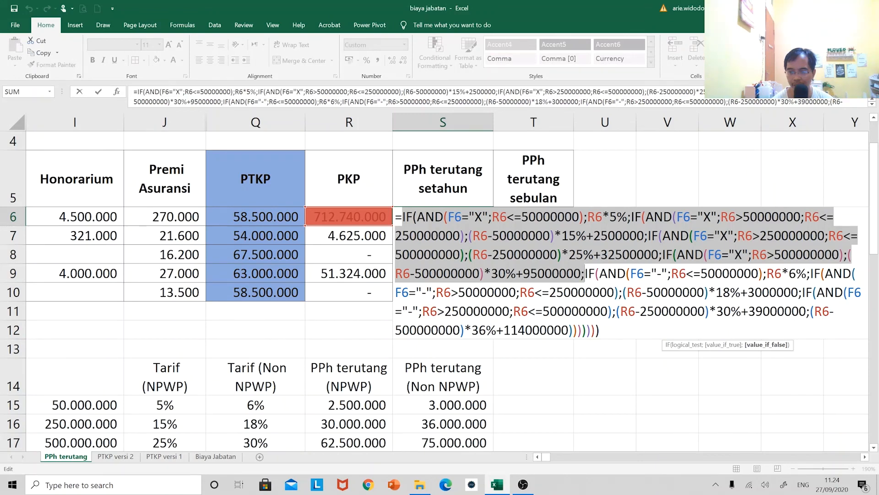
left_click_drag(585, 273, 600, 331)
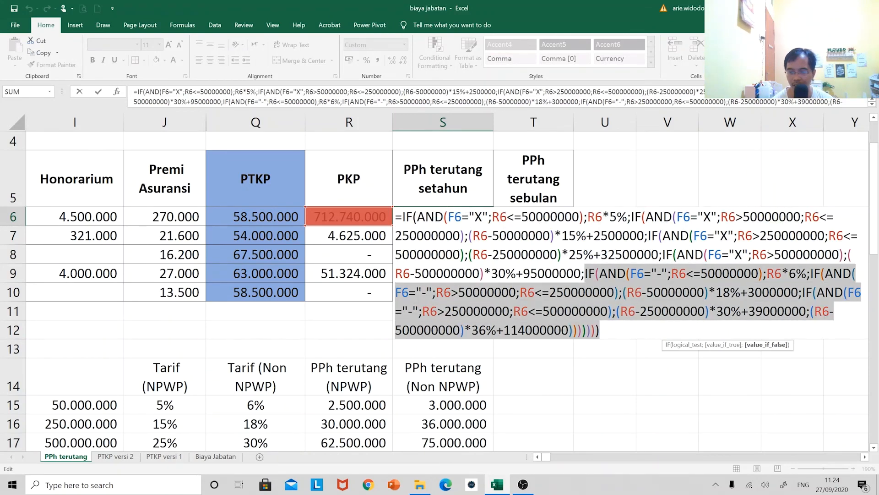